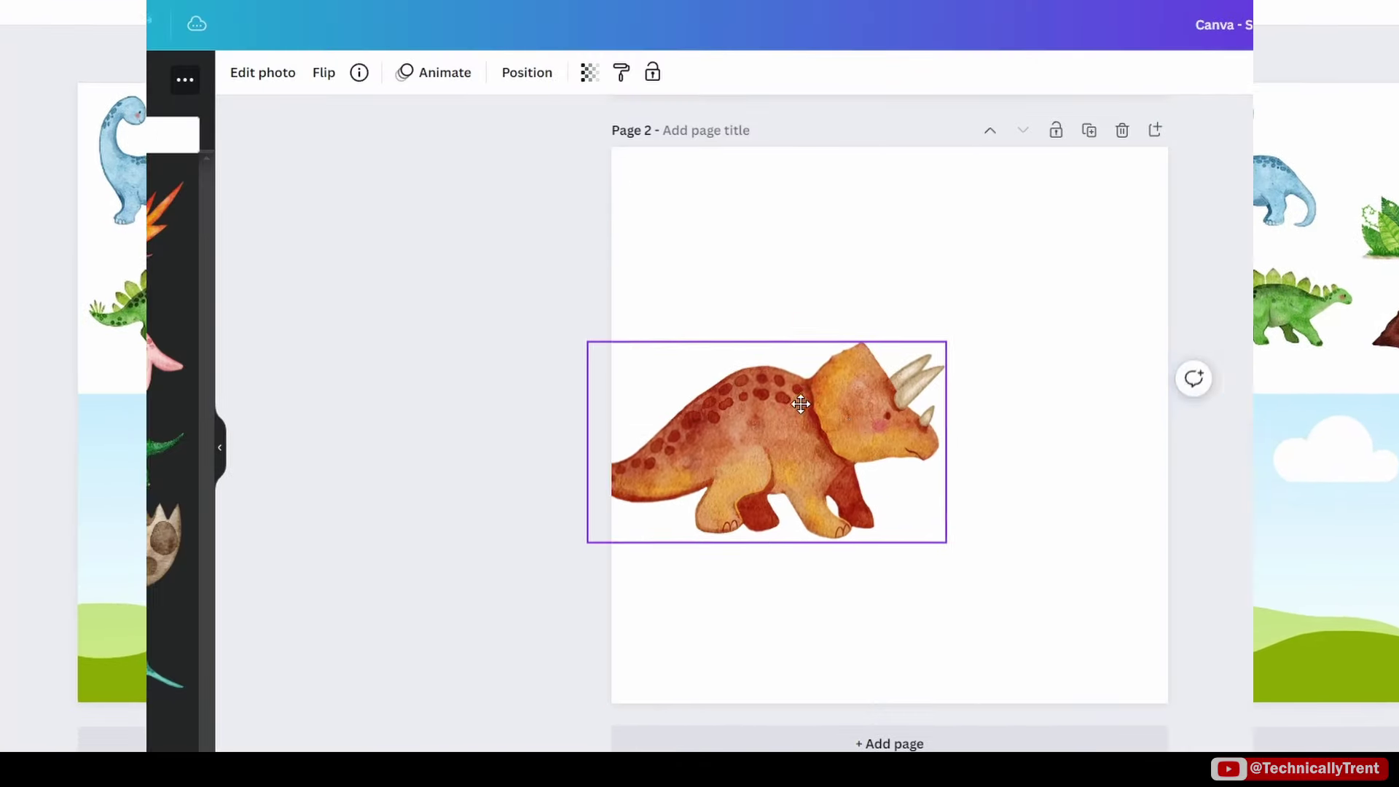
# - Preview the triceratops split off the left edge with a leaf, then tile it with the Repeat filter
pyautogui.moveTo(800, 404); pyautogui.dragTo(641, 393)
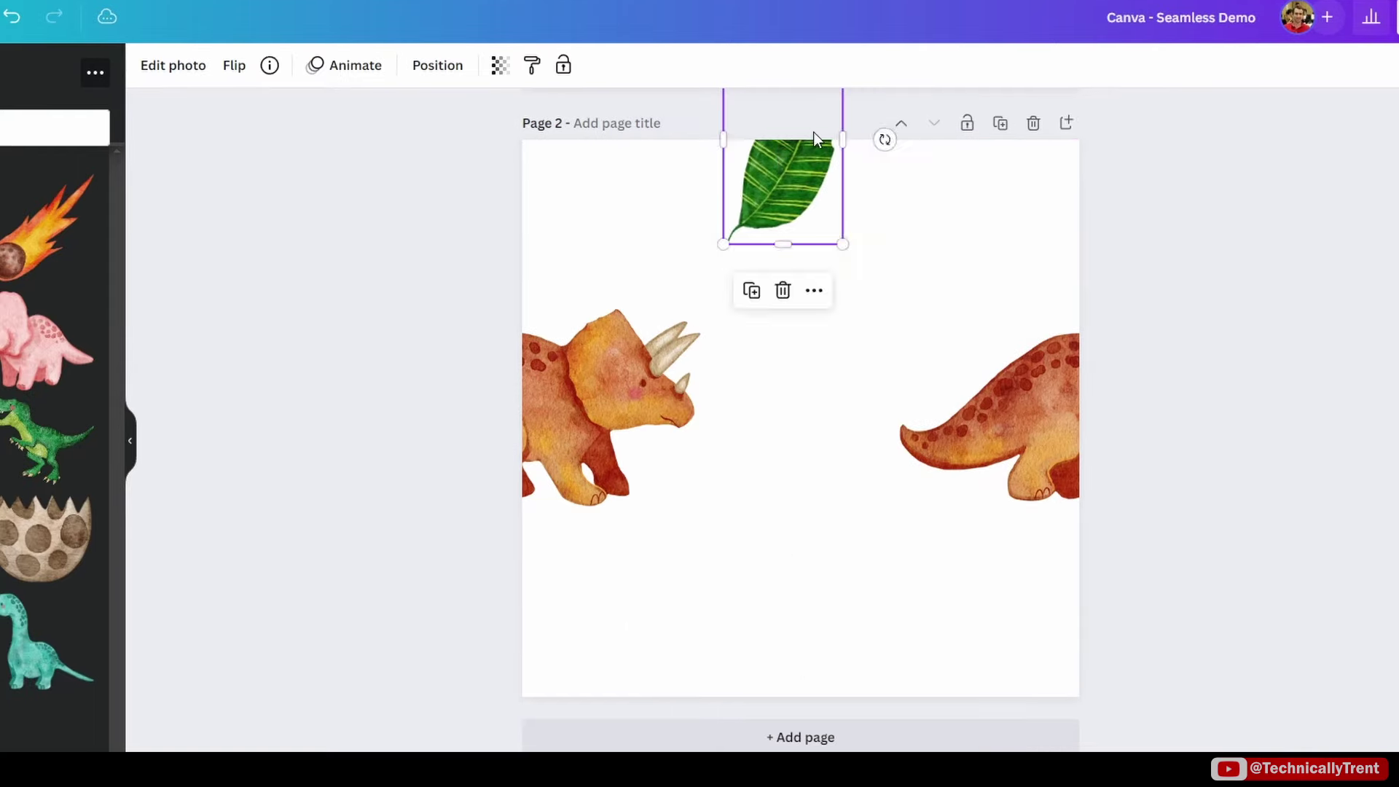
pyautogui.moveTo(813, 132); pyautogui.dragTo(806, 665)
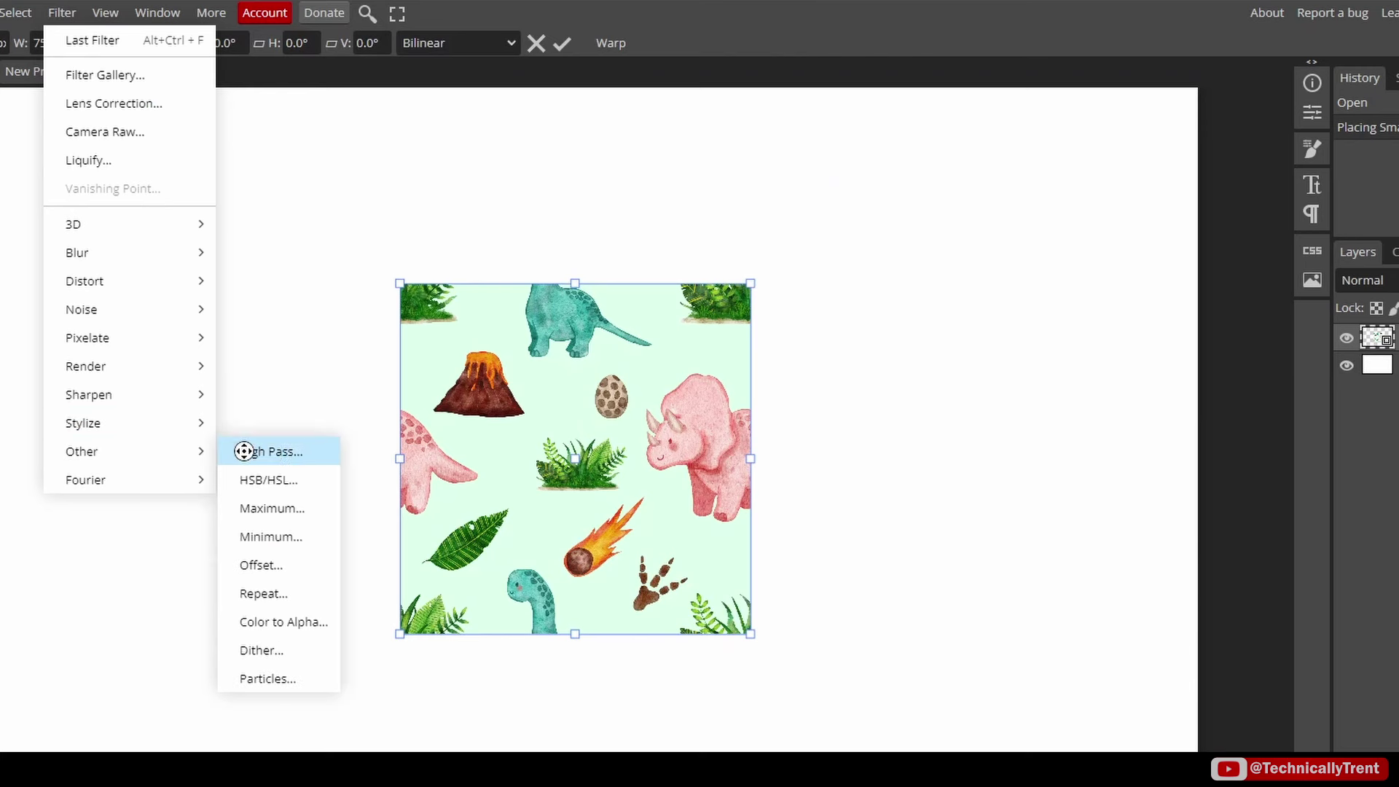
pyautogui.click(295, 593)
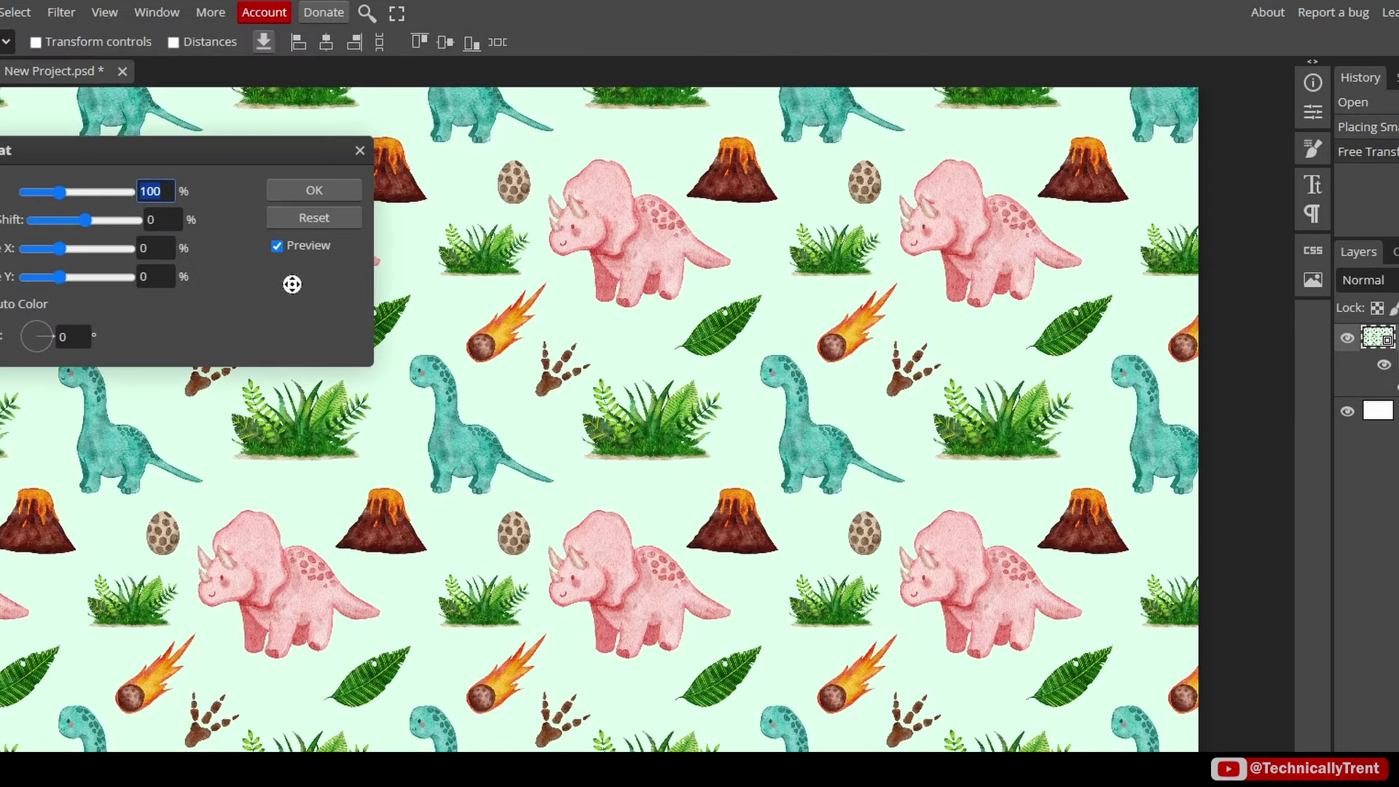
pyautogui.click(301, 195)
pyautogui.scroll(5, 688, 447)
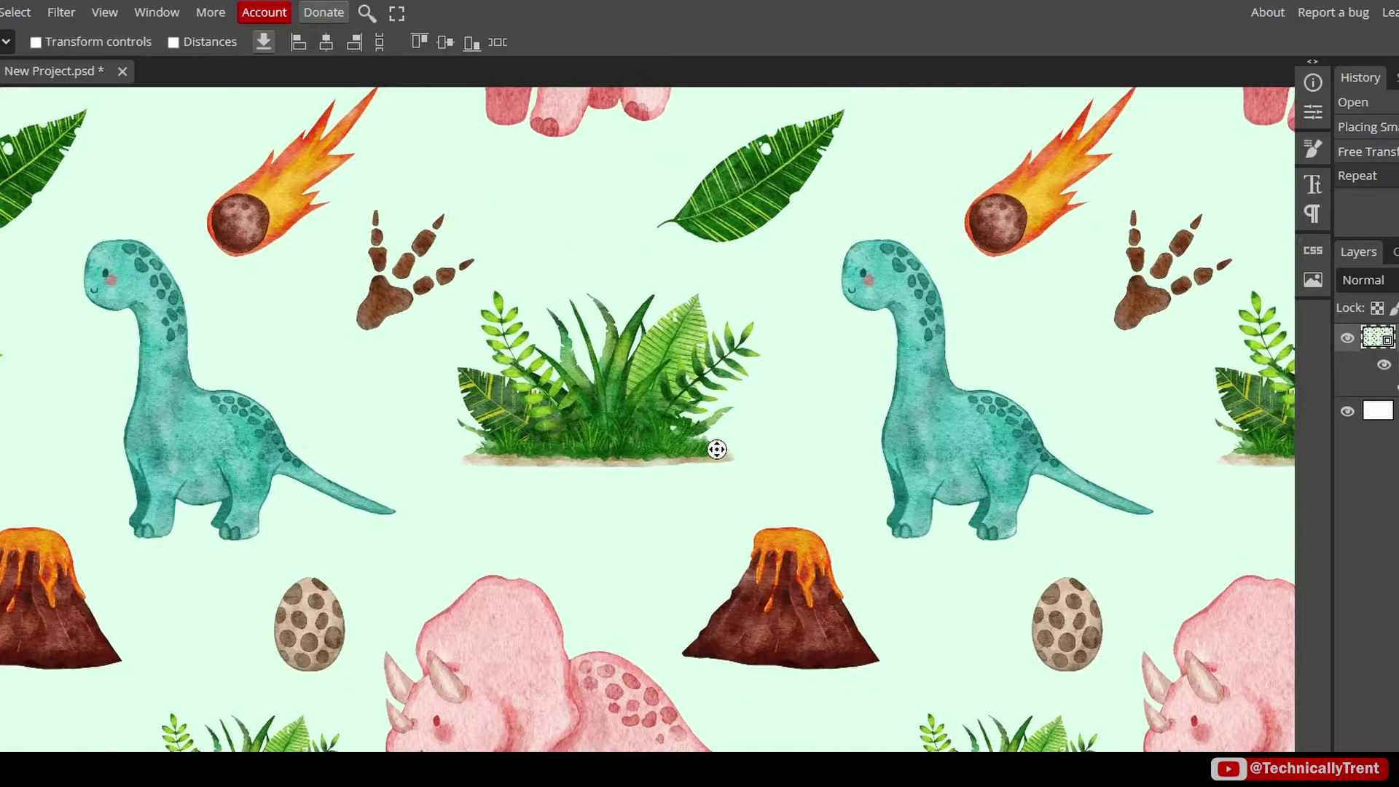
pyautogui.scroll(-2, 805, 397)
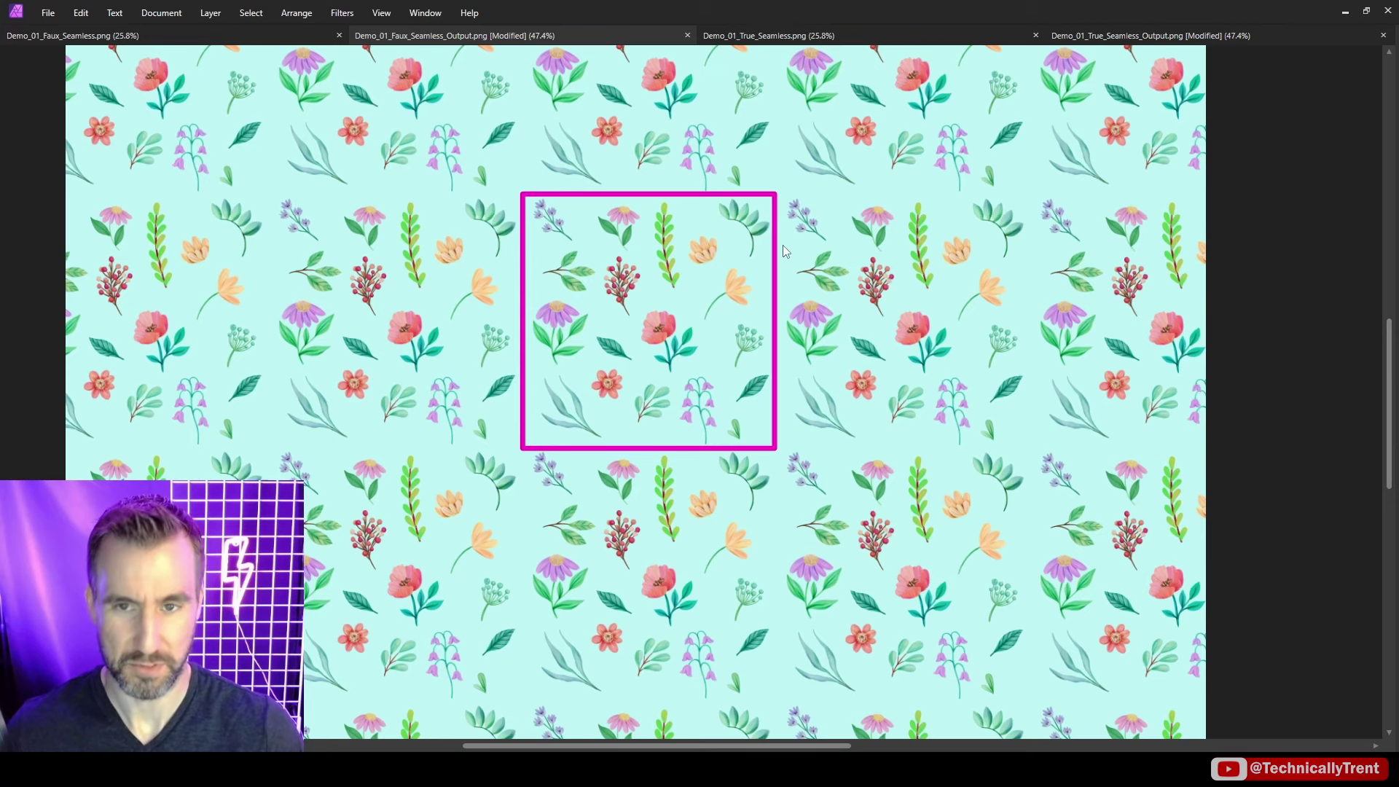
# - Select the magenta tile outline and slide it right across the floral pattern
pyautogui.click(775, 232)
pyautogui.moveTo(746, 200); pyautogui.dragTo(492, 196)
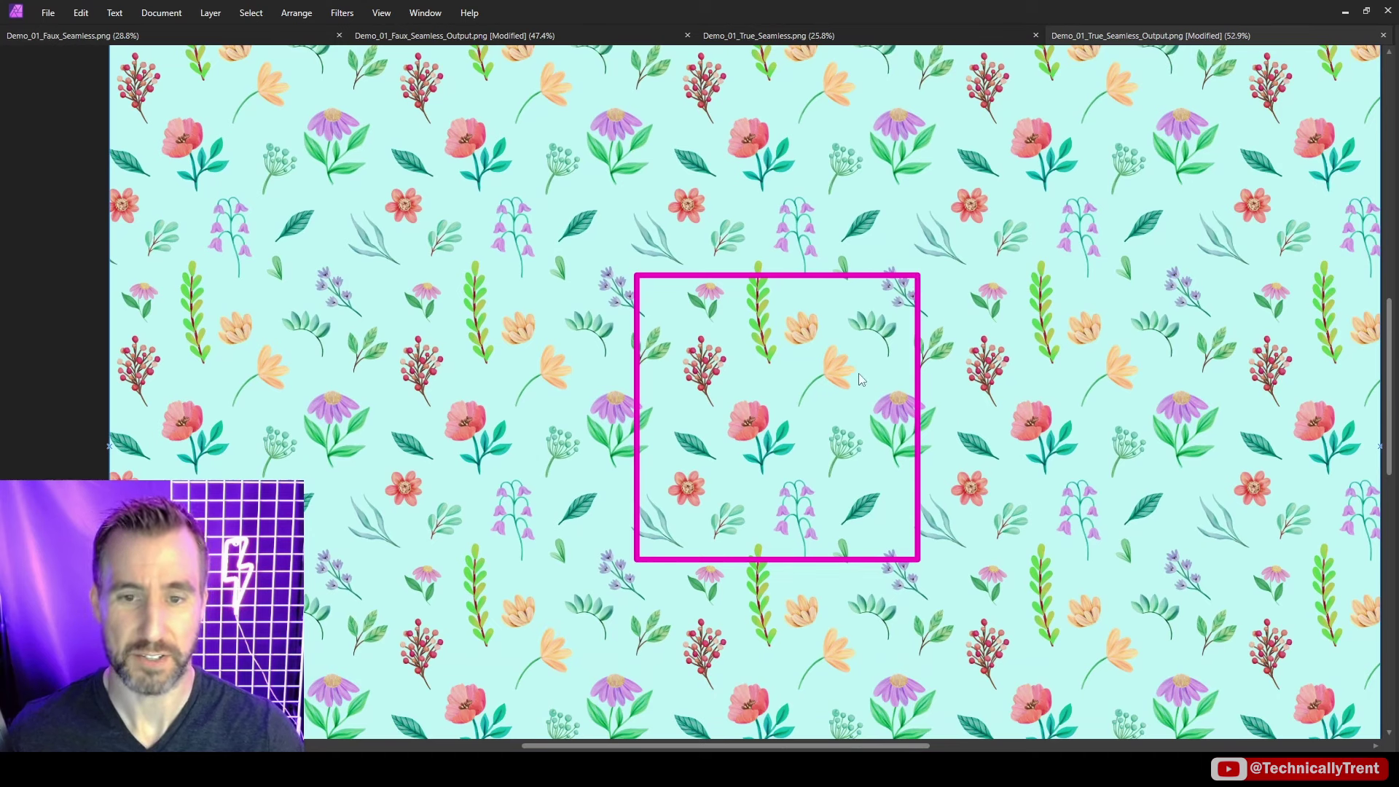
# - Move the magenta tile outline up and left, then switch to Demo_01_True_Seamless.png
pyautogui.moveTo(827, 281); pyautogui.dragTo(790, 173)
pyautogui.hotkey('ctrl', 'shift', 'Tab')
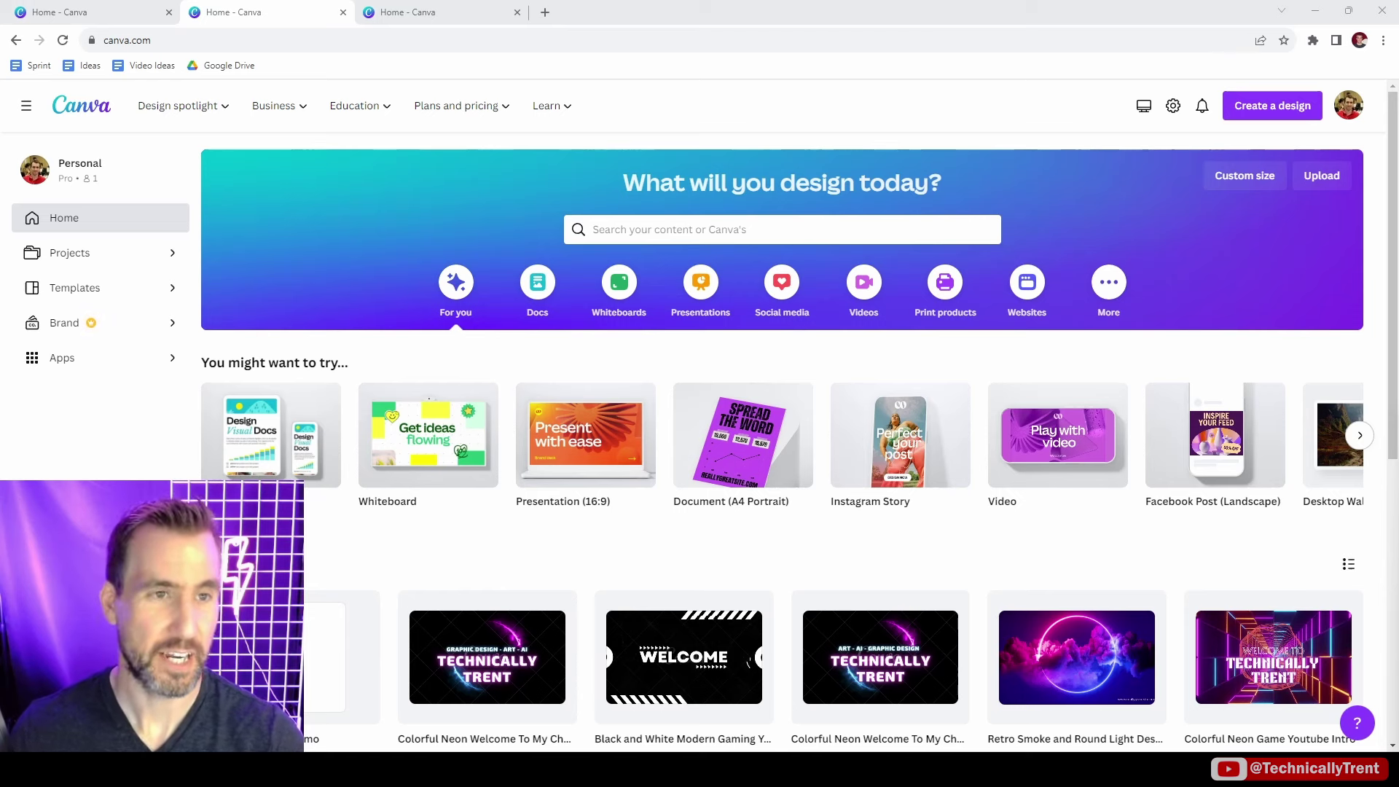
# - Create a new custom-size Canva design at 3000 × 3000 px
pyautogui.click(1261, 110)
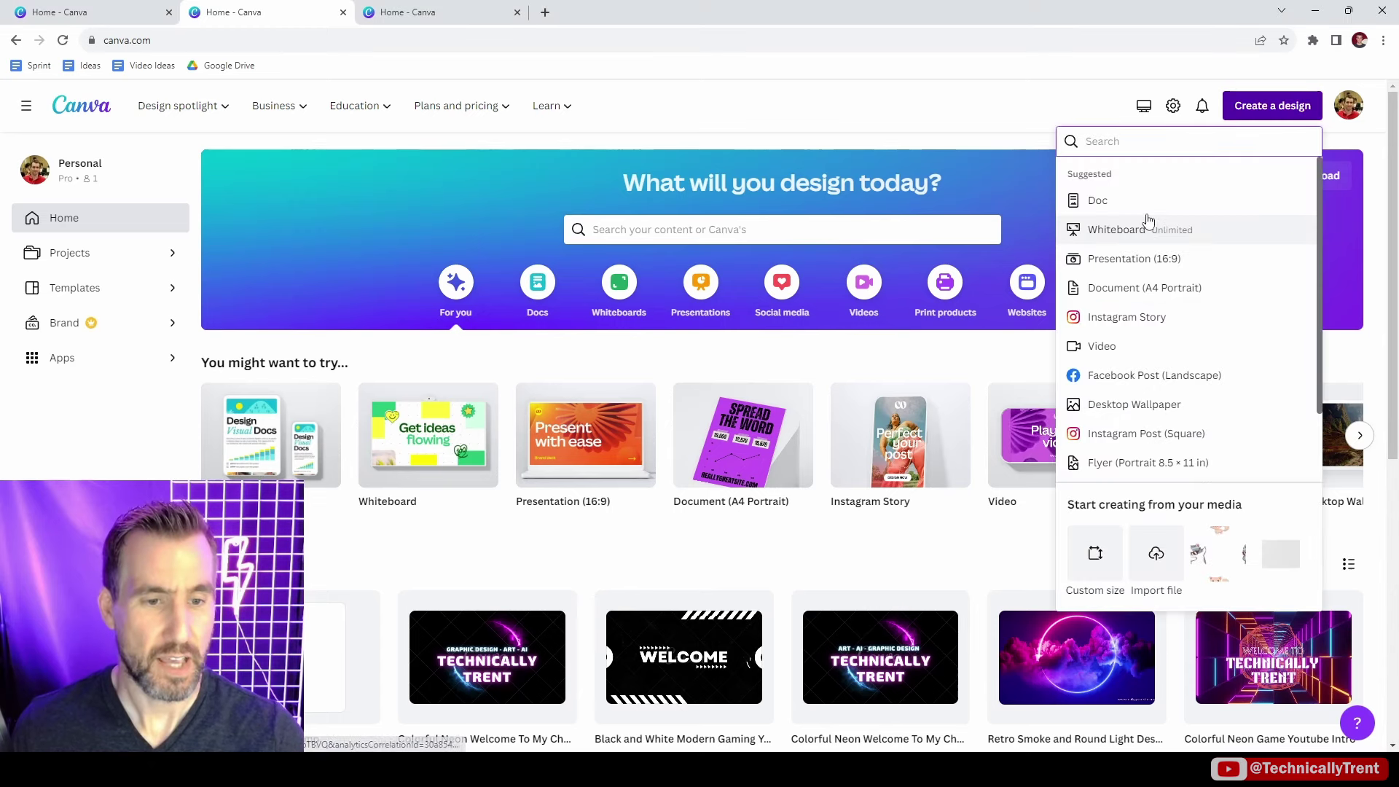
pyautogui.click(1095, 553)
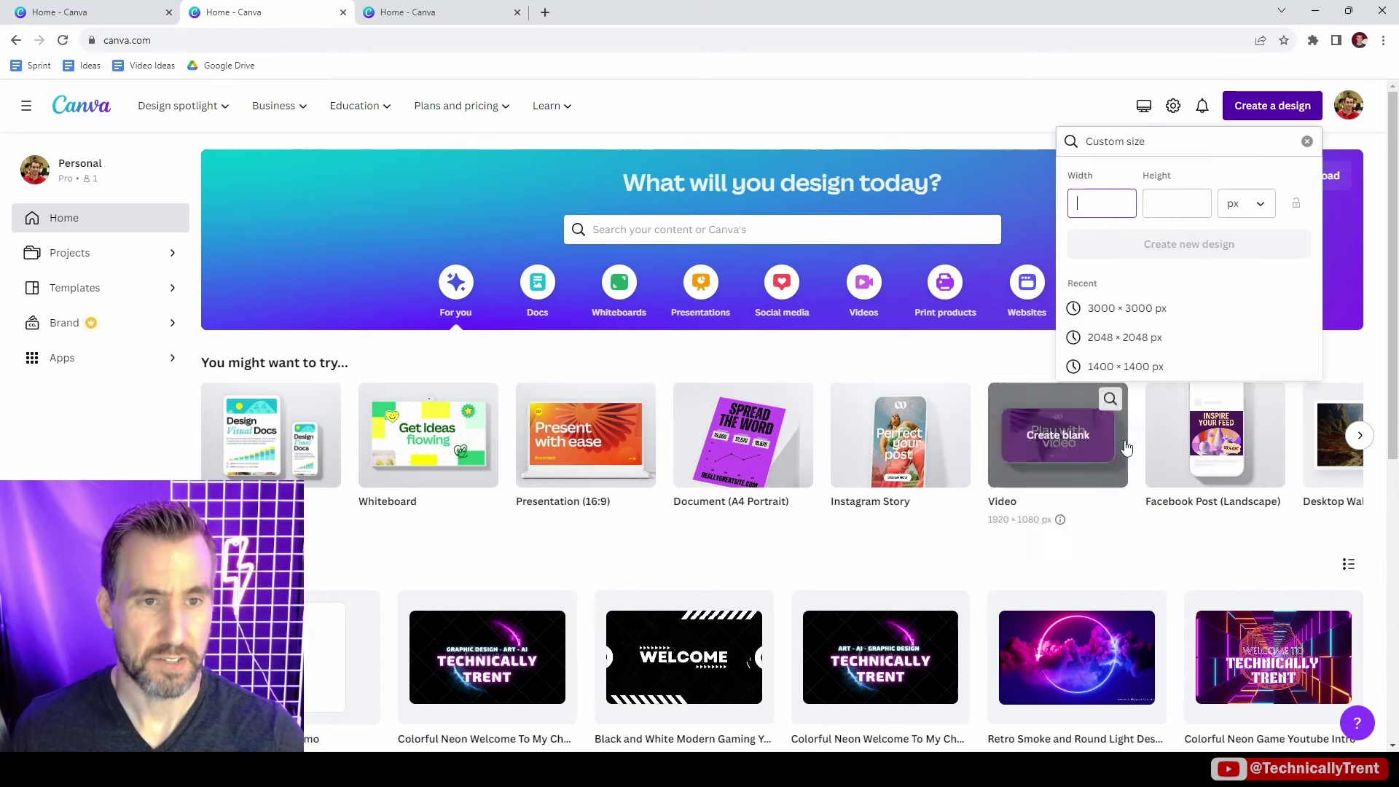
pyautogui.click(1120, 310)
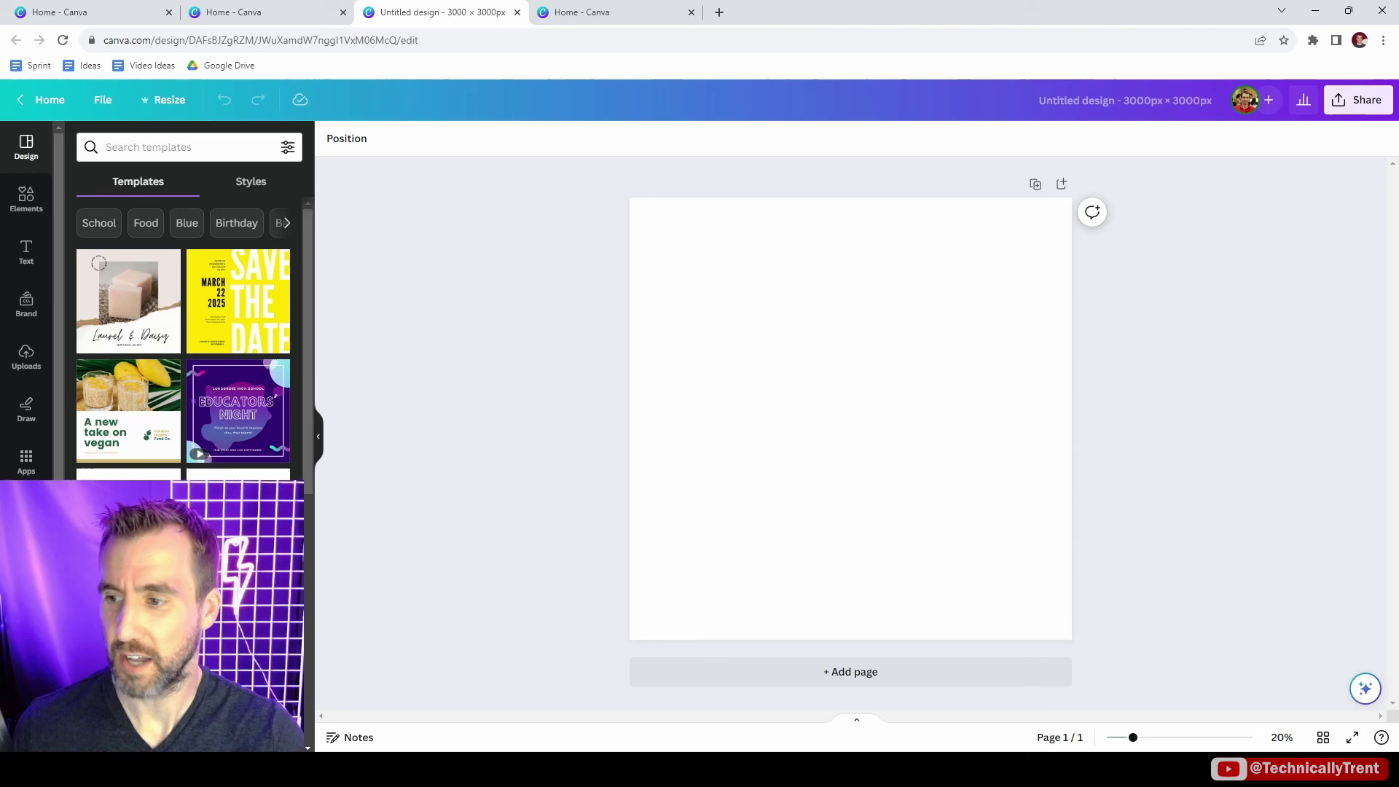
# - Open the SeamlessDemo projects folder of dinosaur images
pyautogui.click(27, 508)
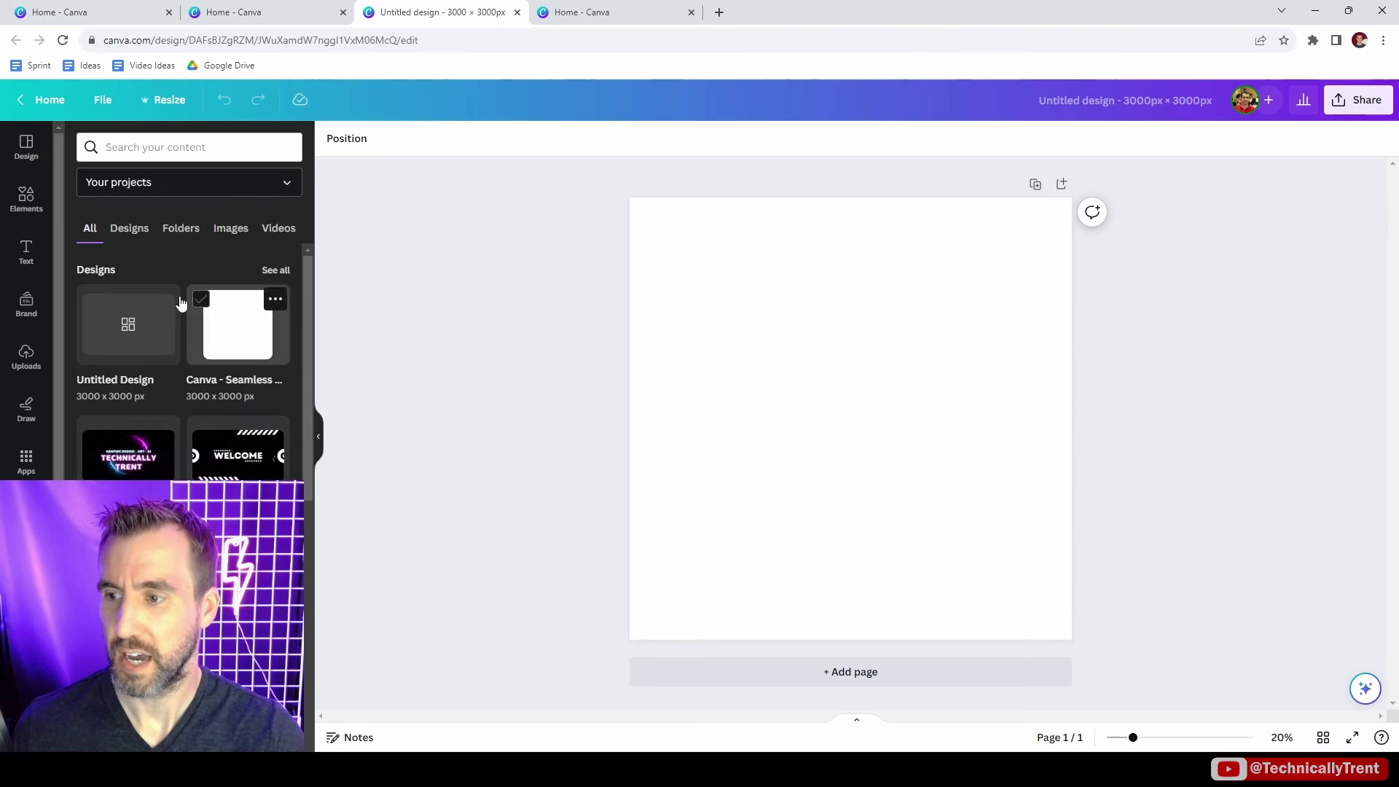
pyautogui.scroll(-2, 183, 364)
pyautogui.scroll(-3, 166, 465)
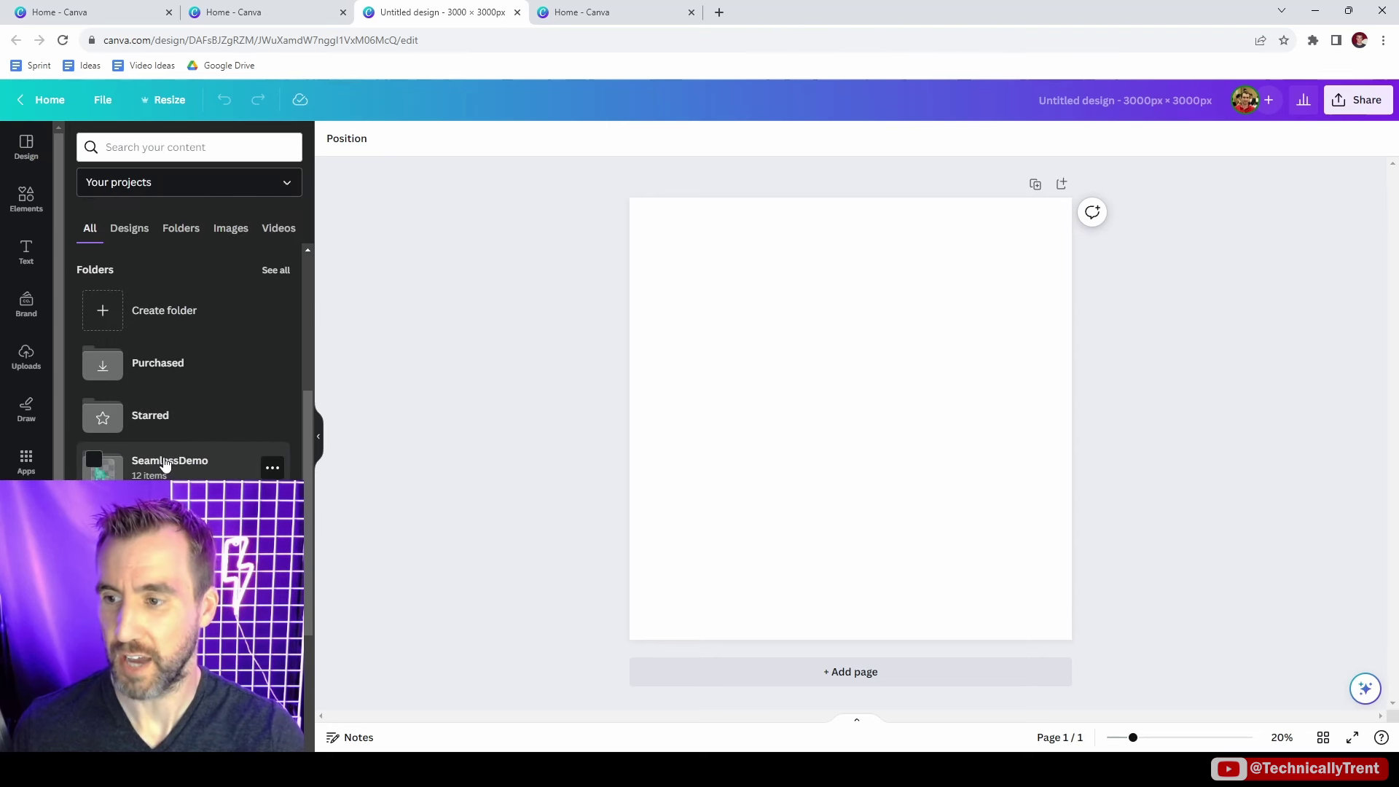
pyautogui.click(165, 465)
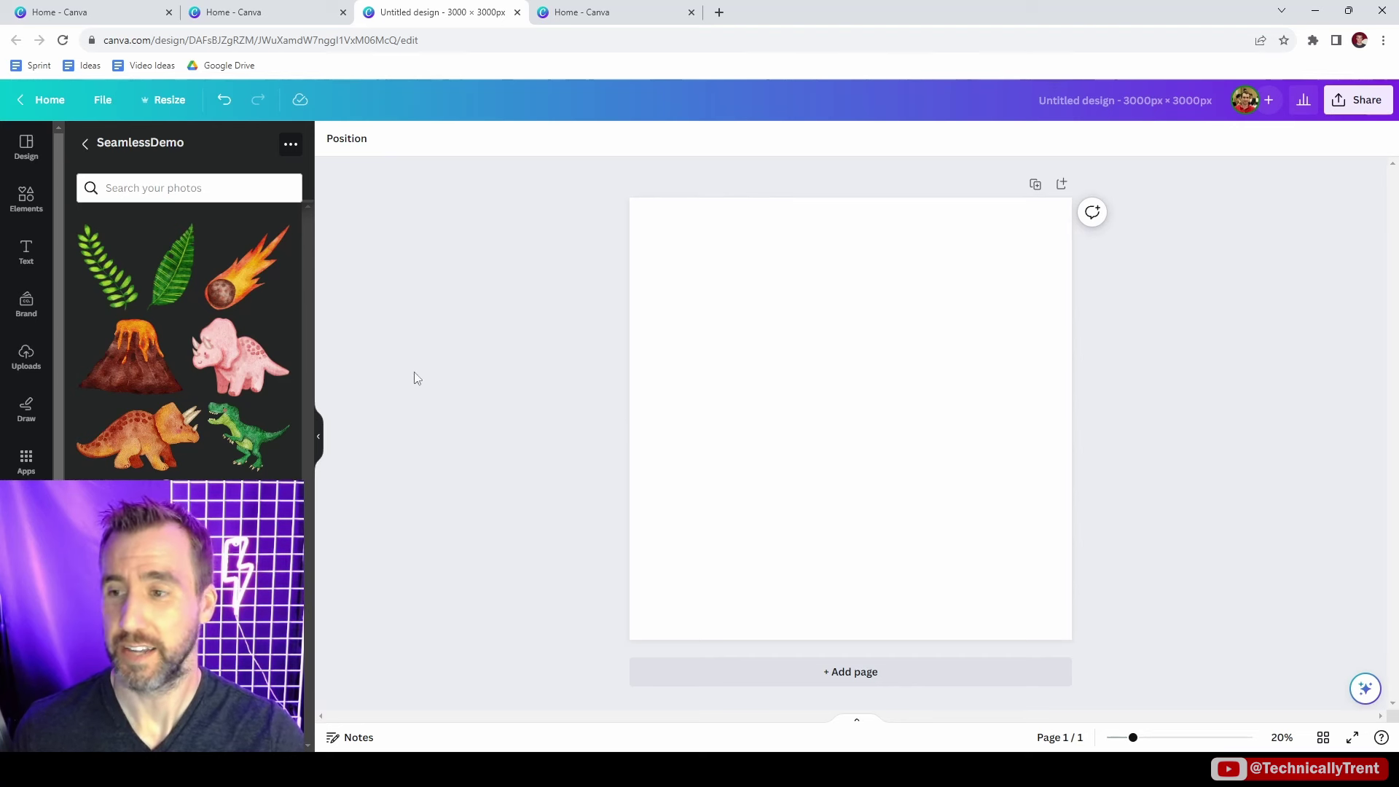
# - Add and shrink the pink triceratops over the left edge, with a copy centred on the right edge
pyautogui.moveTo(241, 367); pyautogui.dragTo(757, 322)
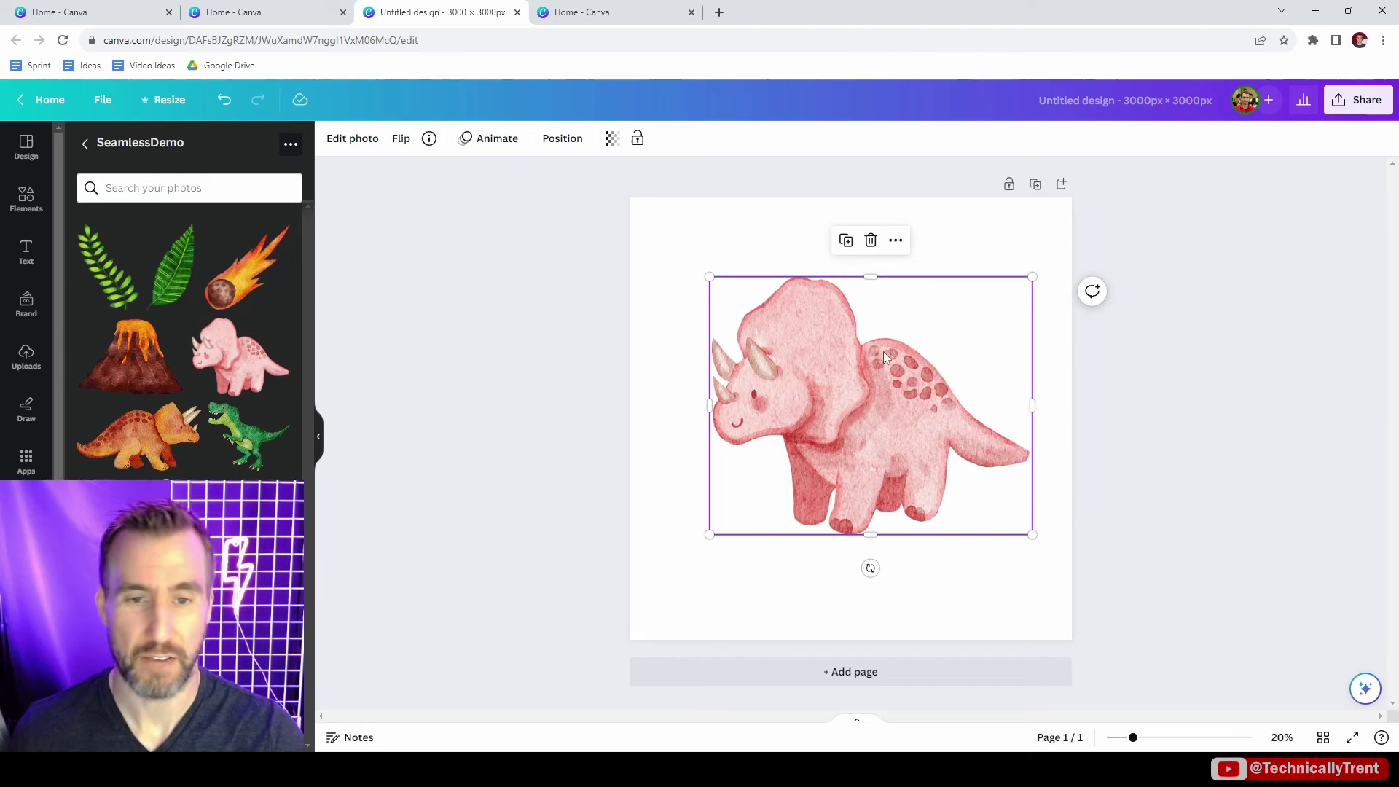
pyautogui.moveTo(1033, 277); pyautogui.dragTo(918, 324)
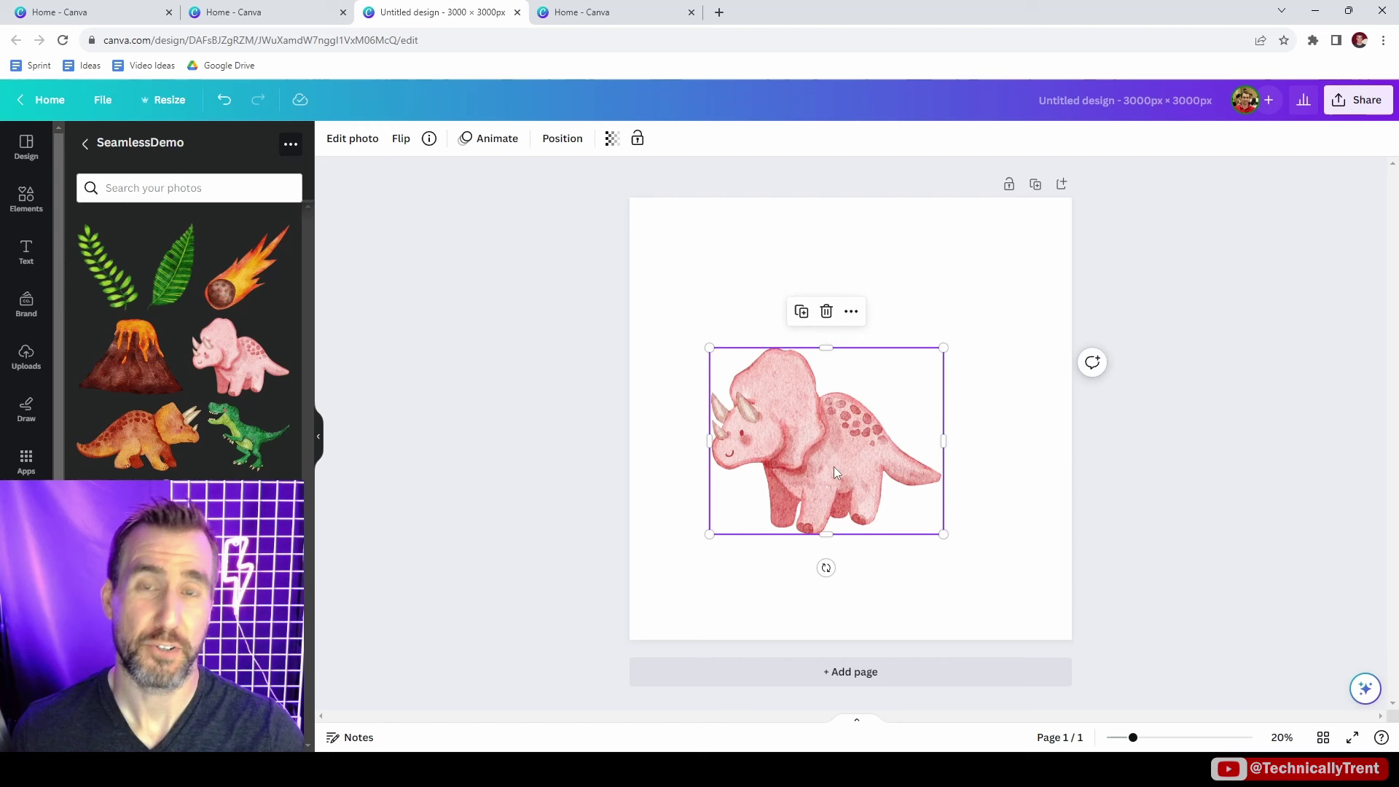
pyautogui.moveTo(836, 469); pyautogui.dragTo(640, 419)
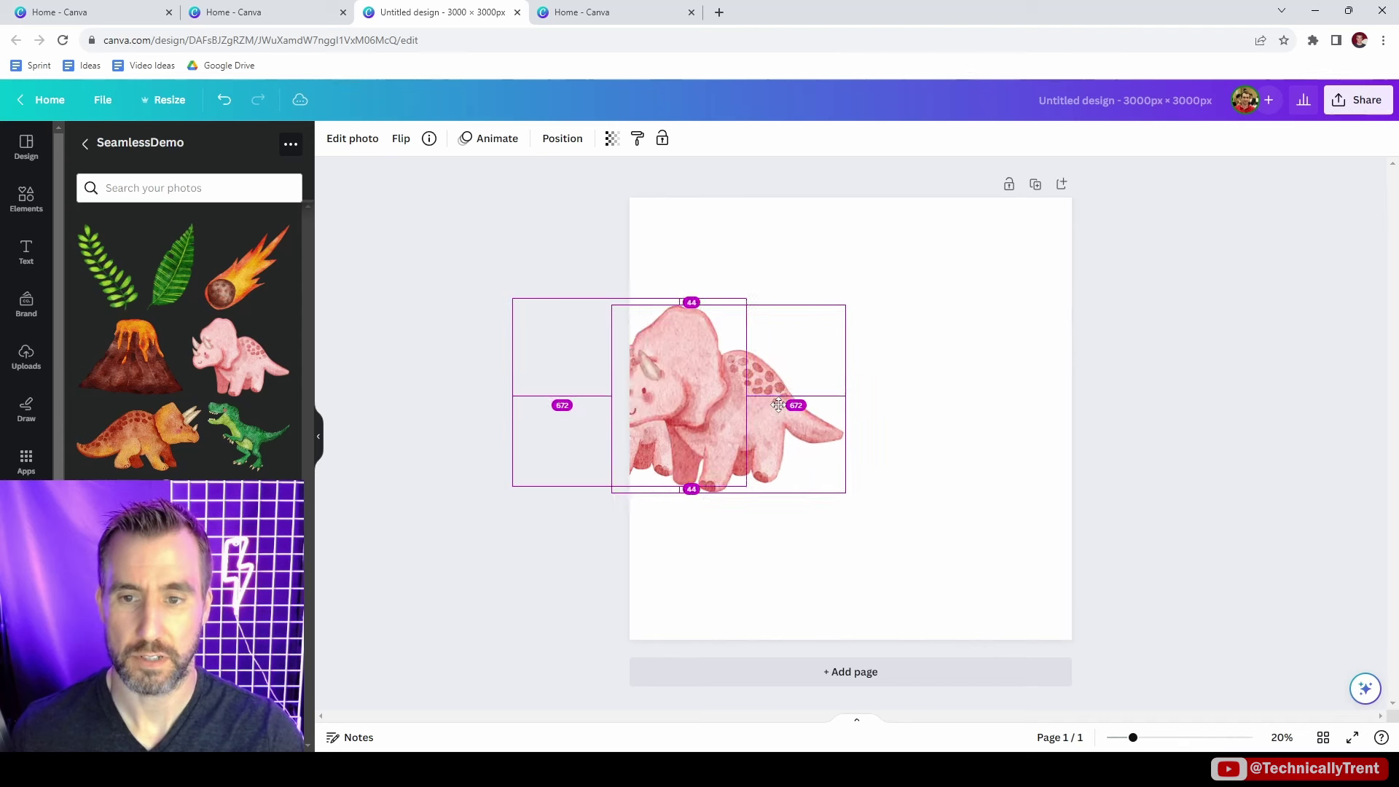
pyautogui.moveTo(778, 405); pyautogui.dragTo(1069, 405)
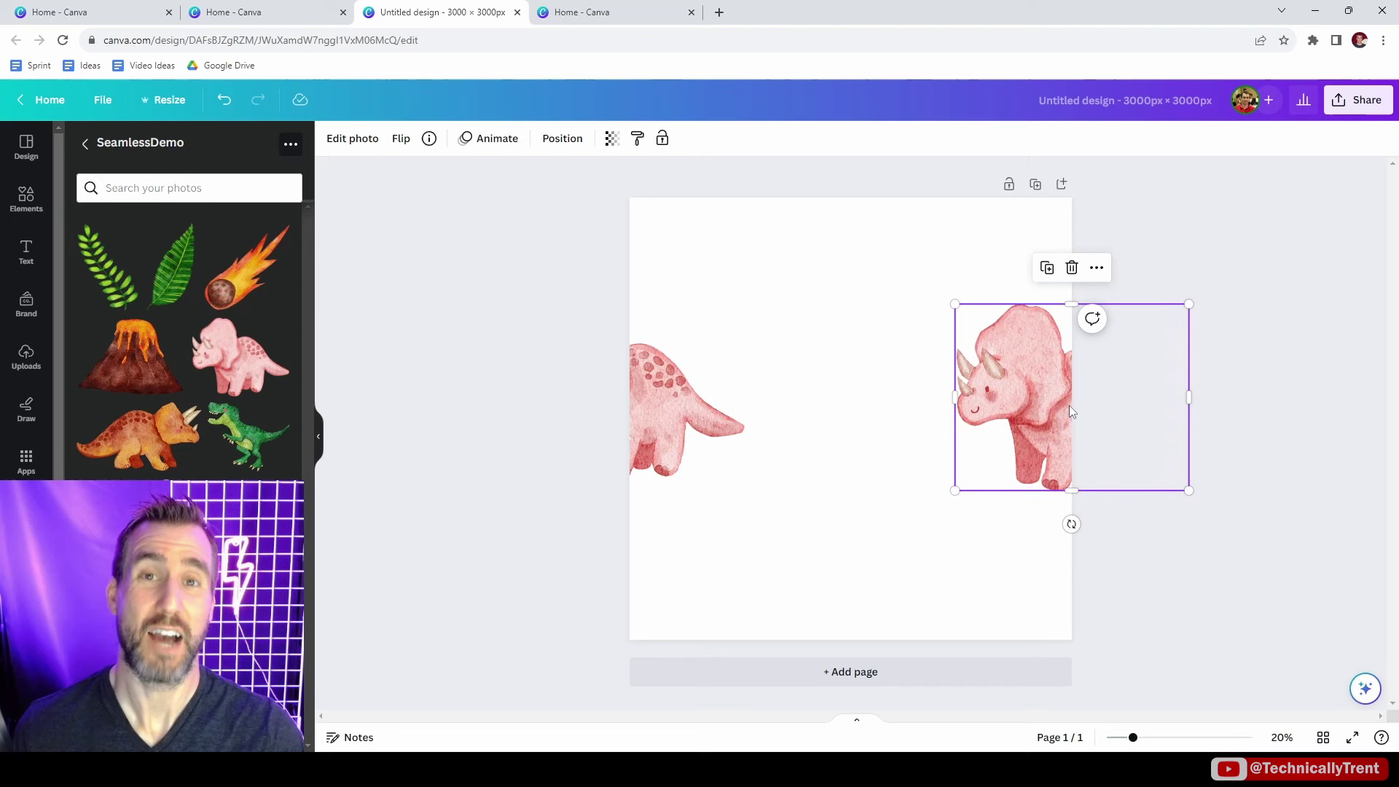
# - Select both triceratops halves and align them to the same vertical middle
pyautogui.click(784, 555)
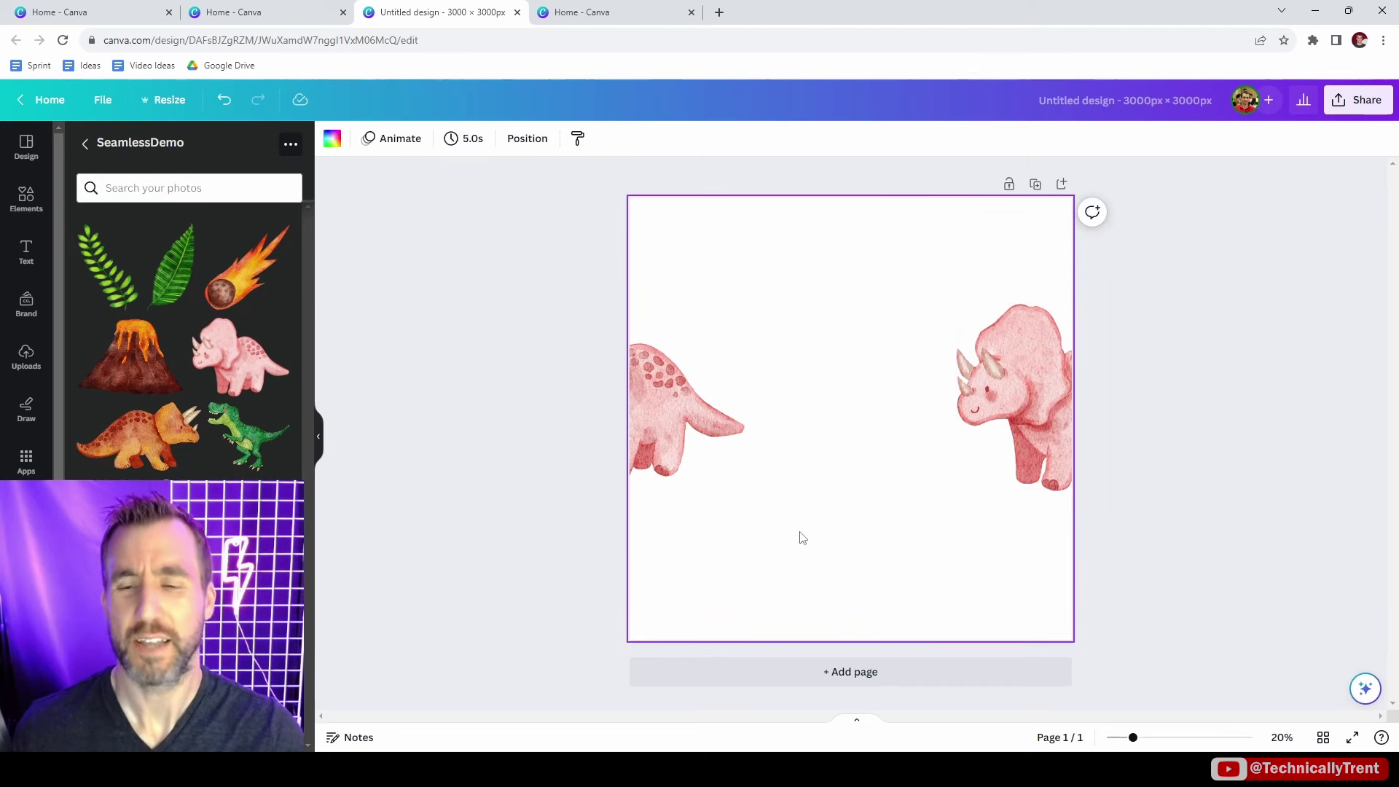
pyautogui.click(667, 392)
pyautogui.keyDown('shift'); pyautogui.click(1022, 374); pyautogui.keyUp('shift')
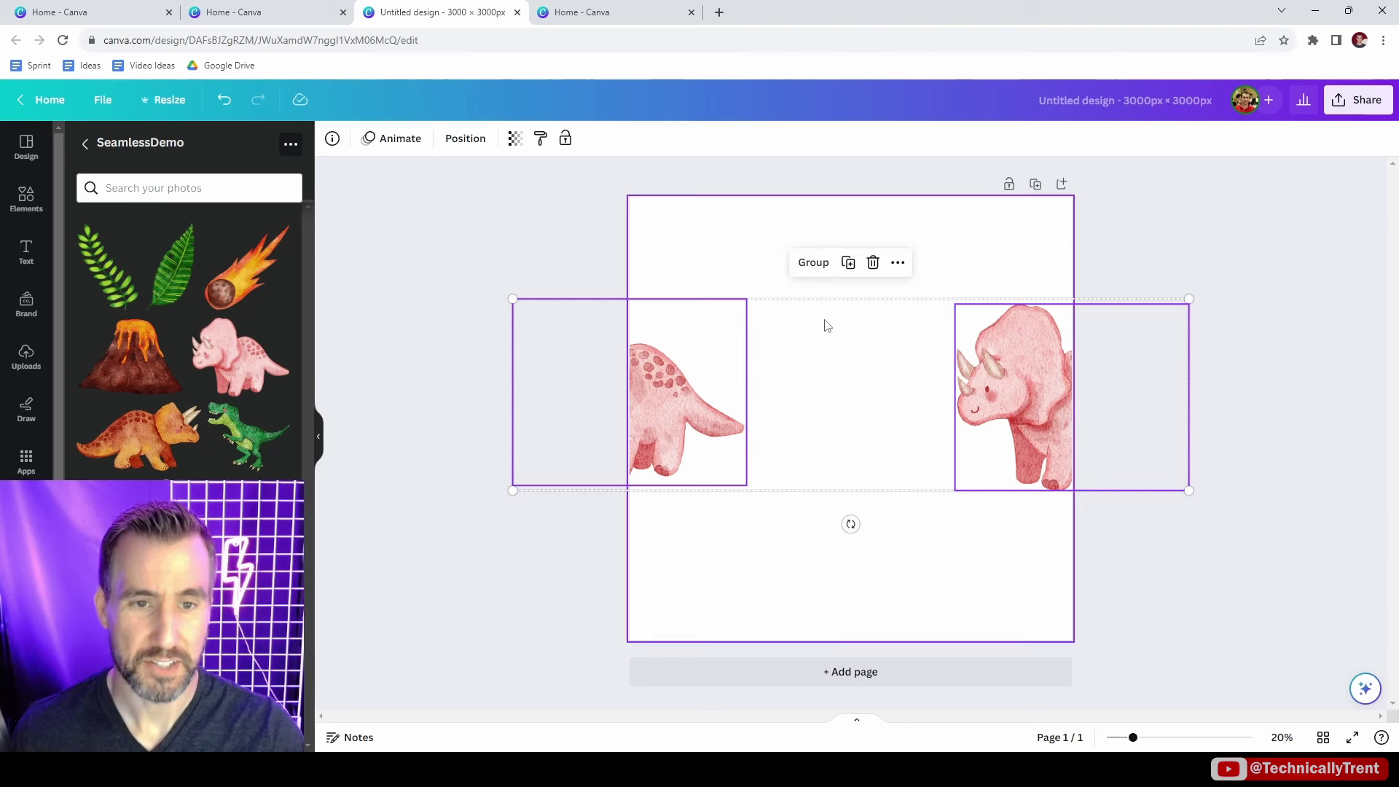
pyautogui.rightClick(1012, 355)
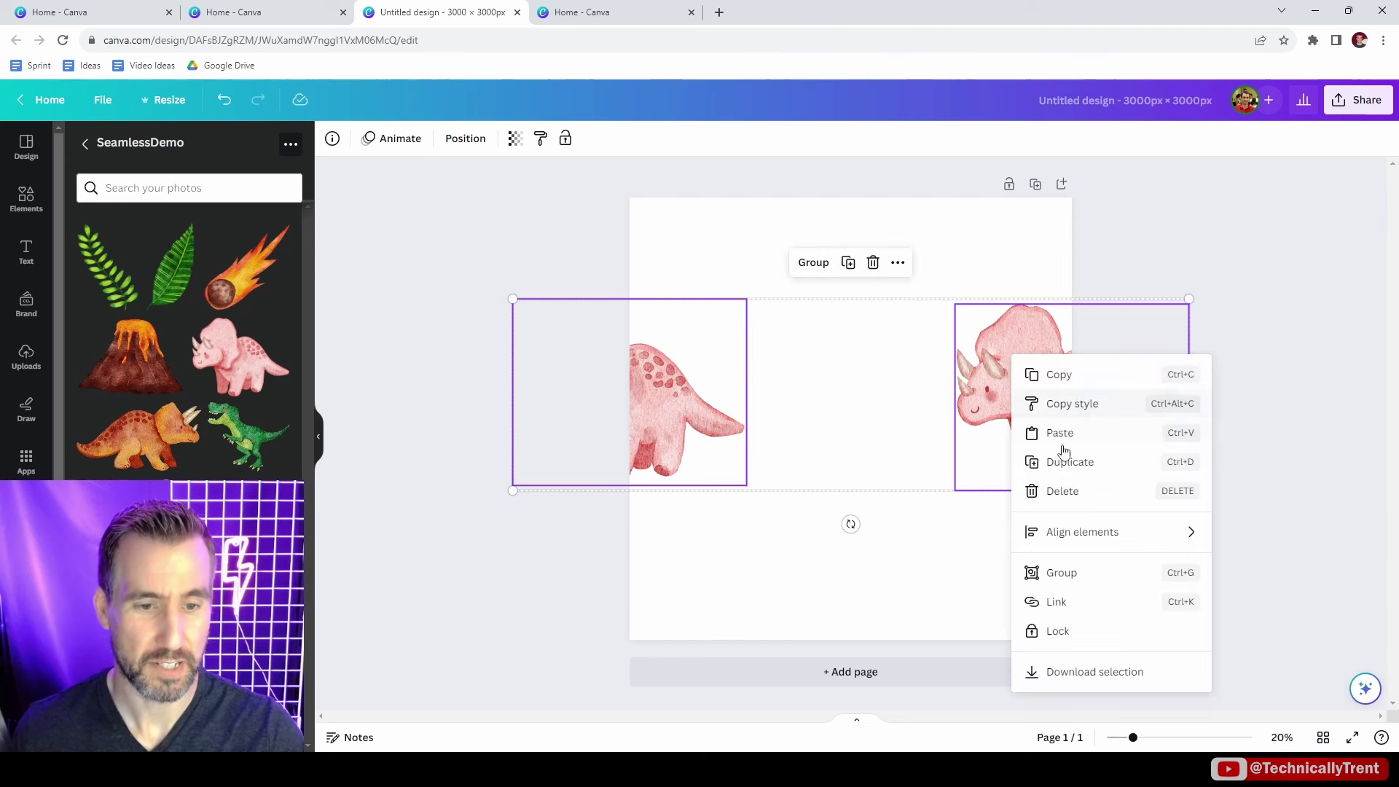
pyautogui.moveTo(1079, 536)
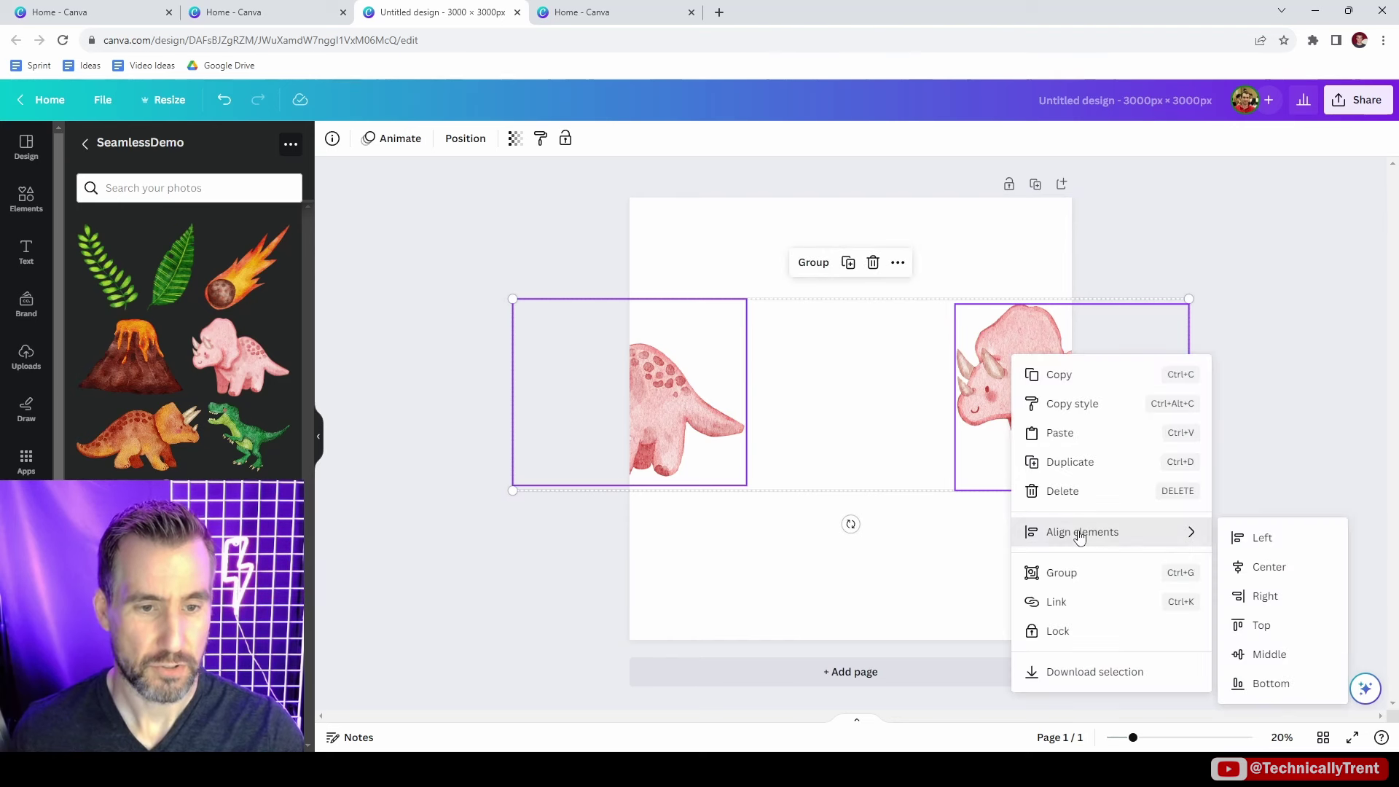
pyautogui.click(1281, 656)
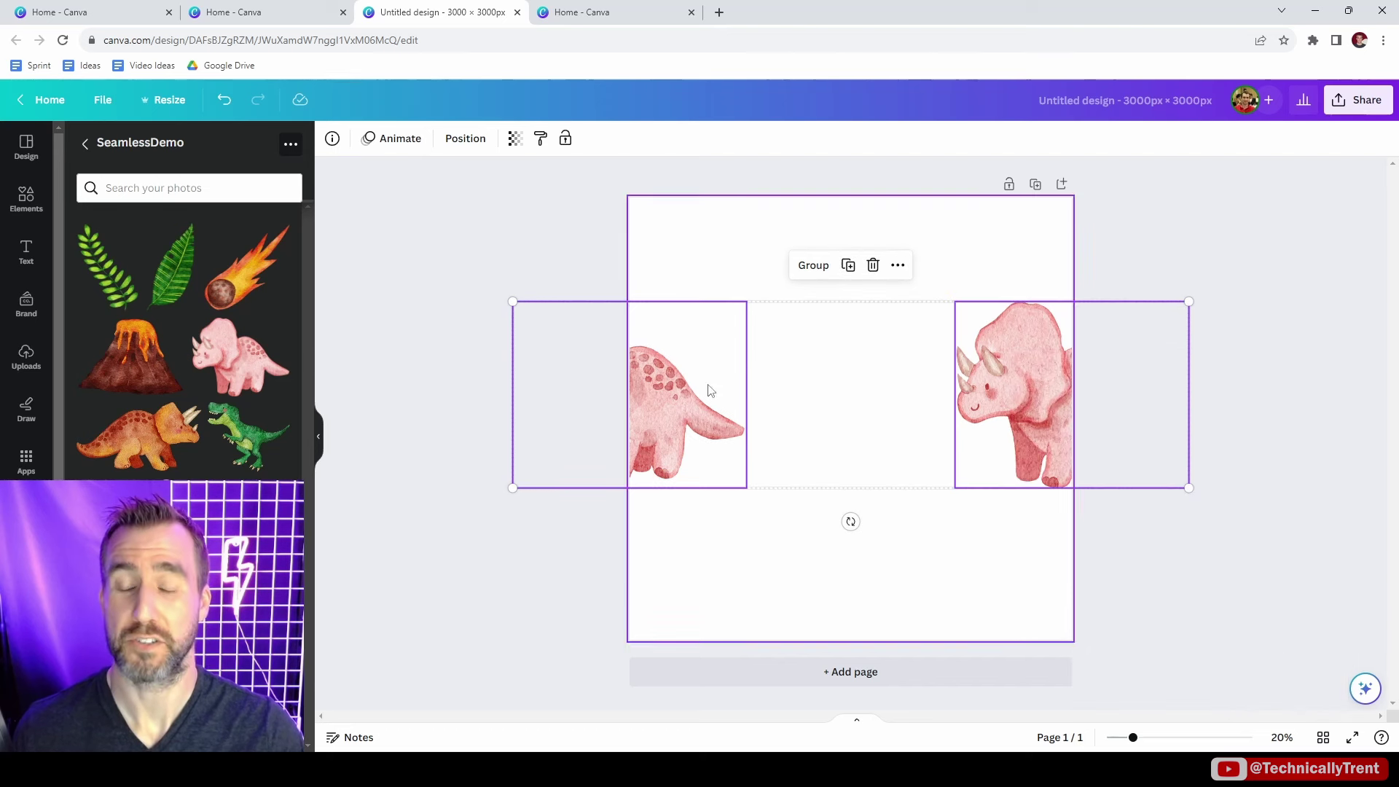
pyautogui.click(874, 541)
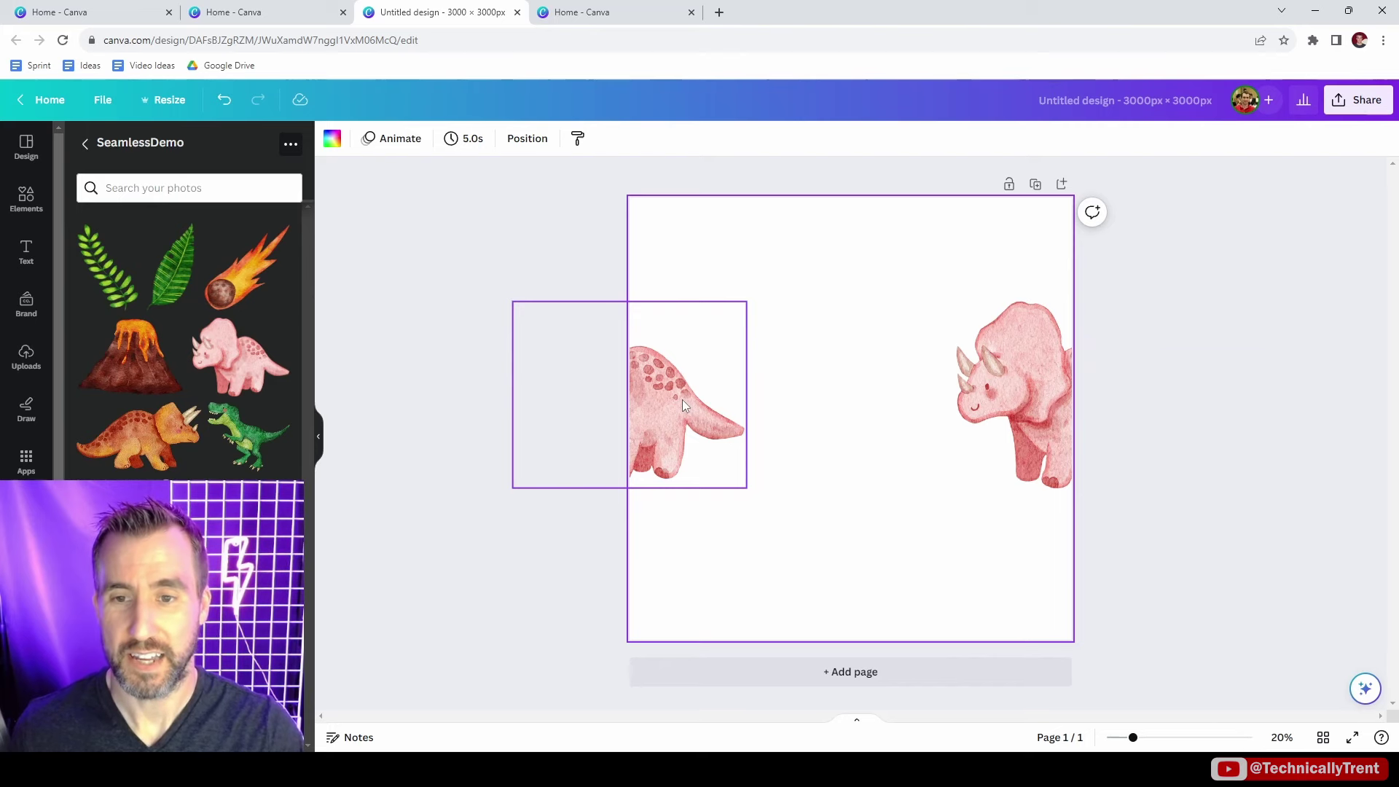
# - Select both triceratops halves and drag them together so each still meets its edge
pyautogui.click(682, 400)
pyautogui.keyDown('shift'); pyautogui.click(1013, 452); pyautogui.keyUp('shift')
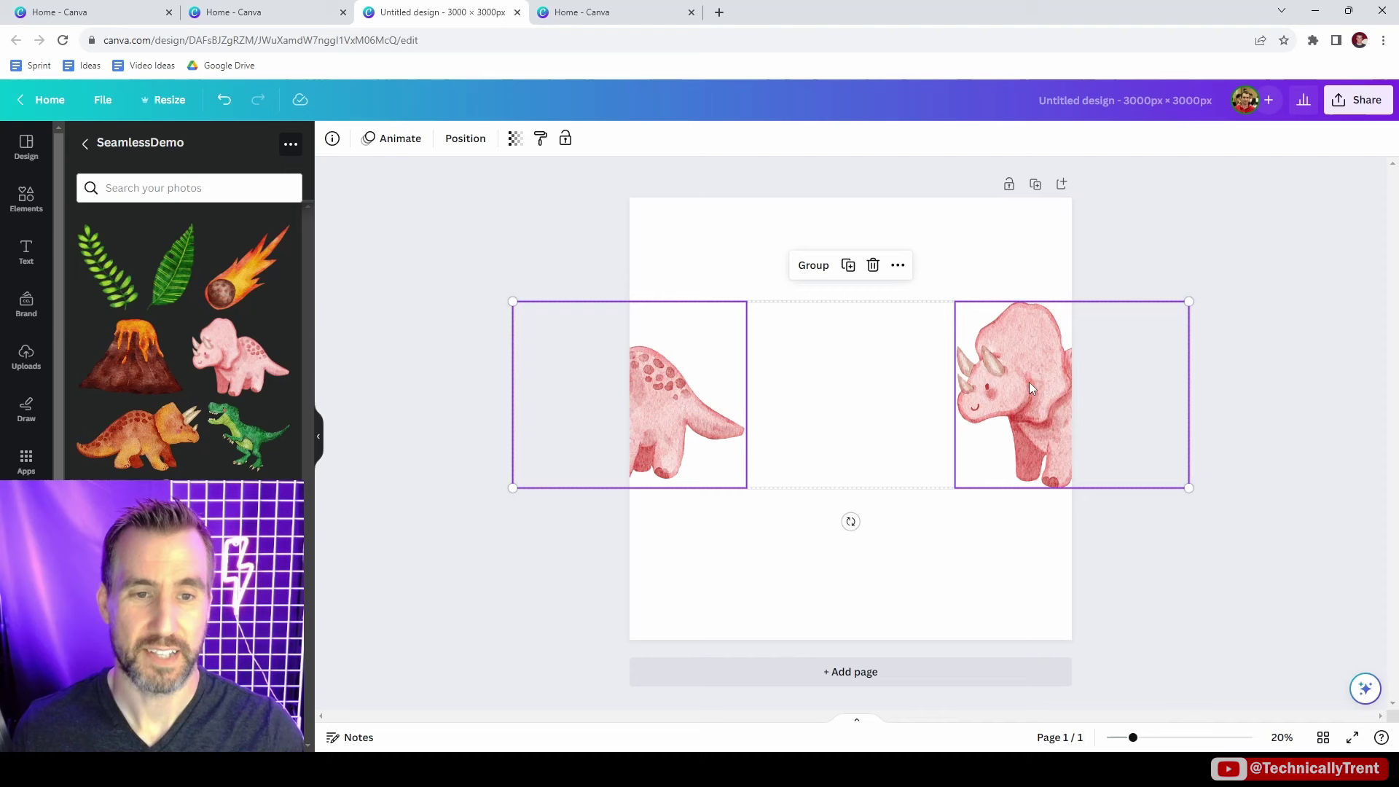
pyautogui.moveTo(1039, 393); pyautogui.dragTo(1008, 397)
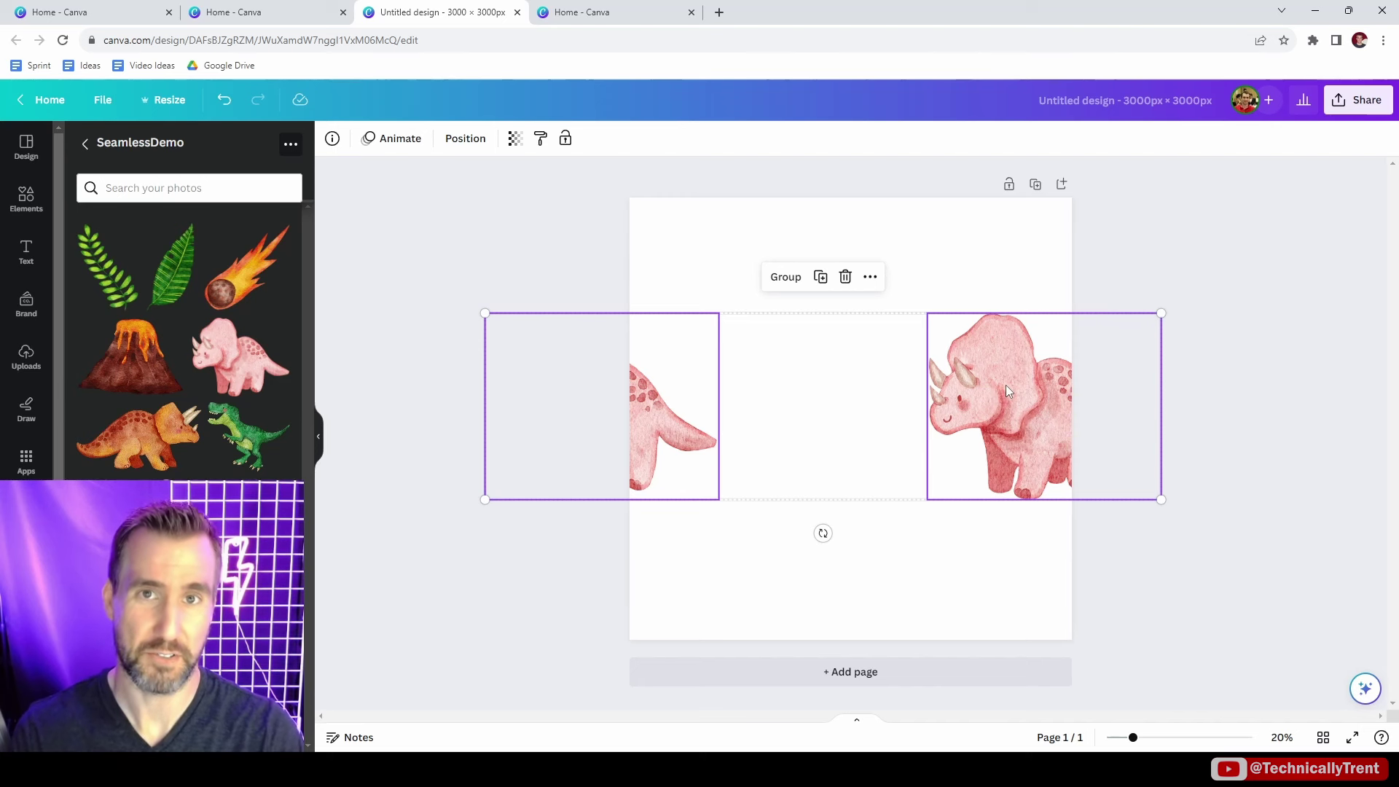
pyautogui.moveTo(1006, 385); pyautogui.dragTo(1059, 403)
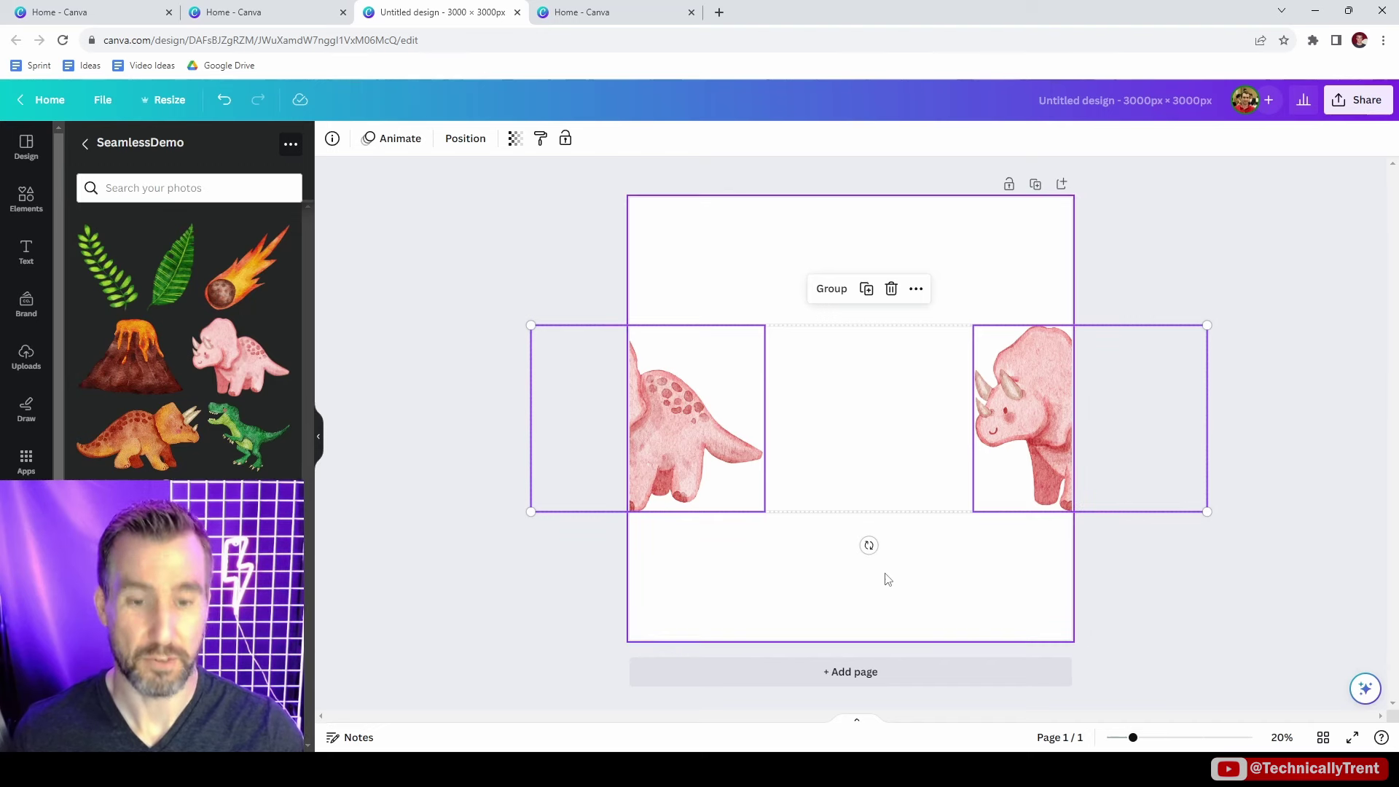
pyautogui.click(947, 559)
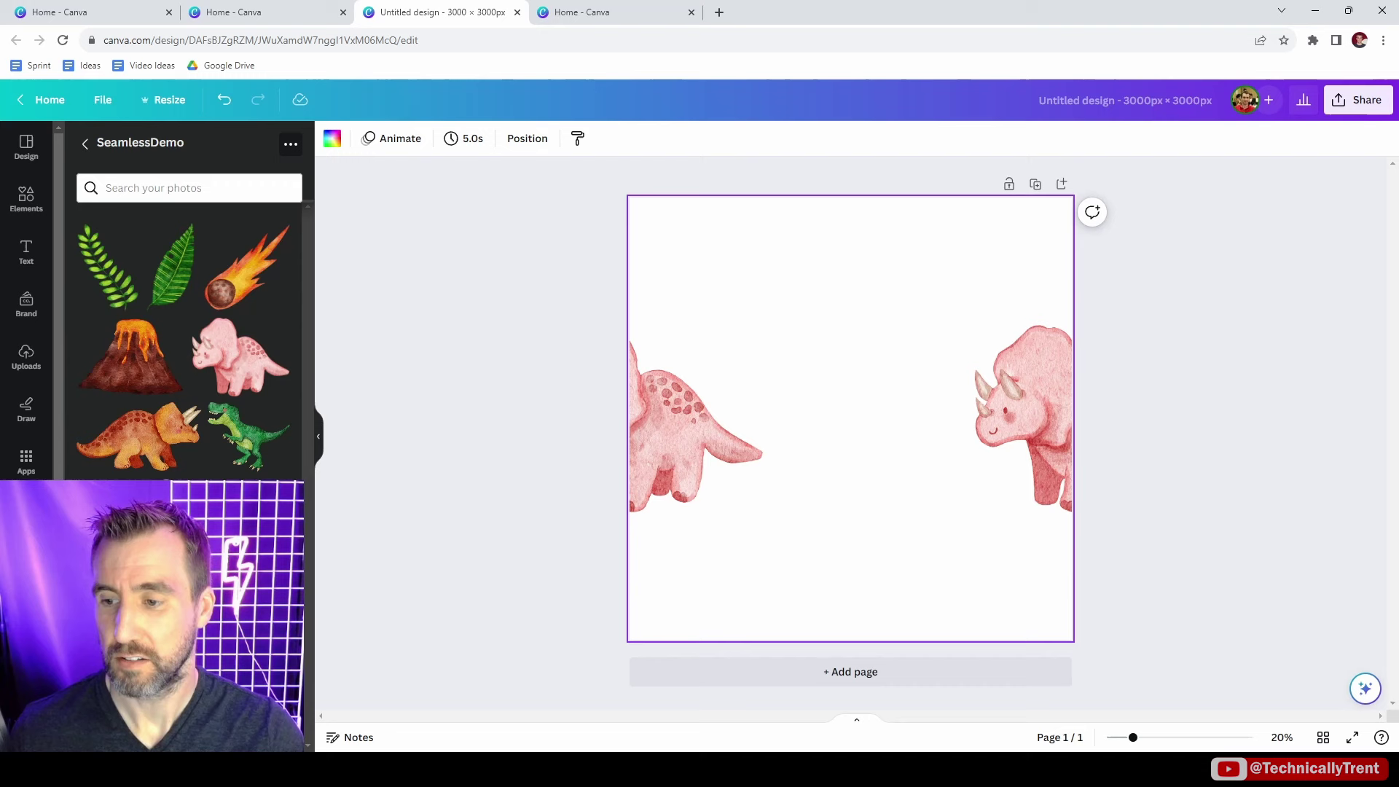
# - Add the green brontosaurus, shrink it, and place it across the top page edge
pyautogui.moveTo(146, 525); pyautogui.dragTo(809, 291)
pyautogui.moveTo(1074, 241); pyautogui.dragTo(864, 337)
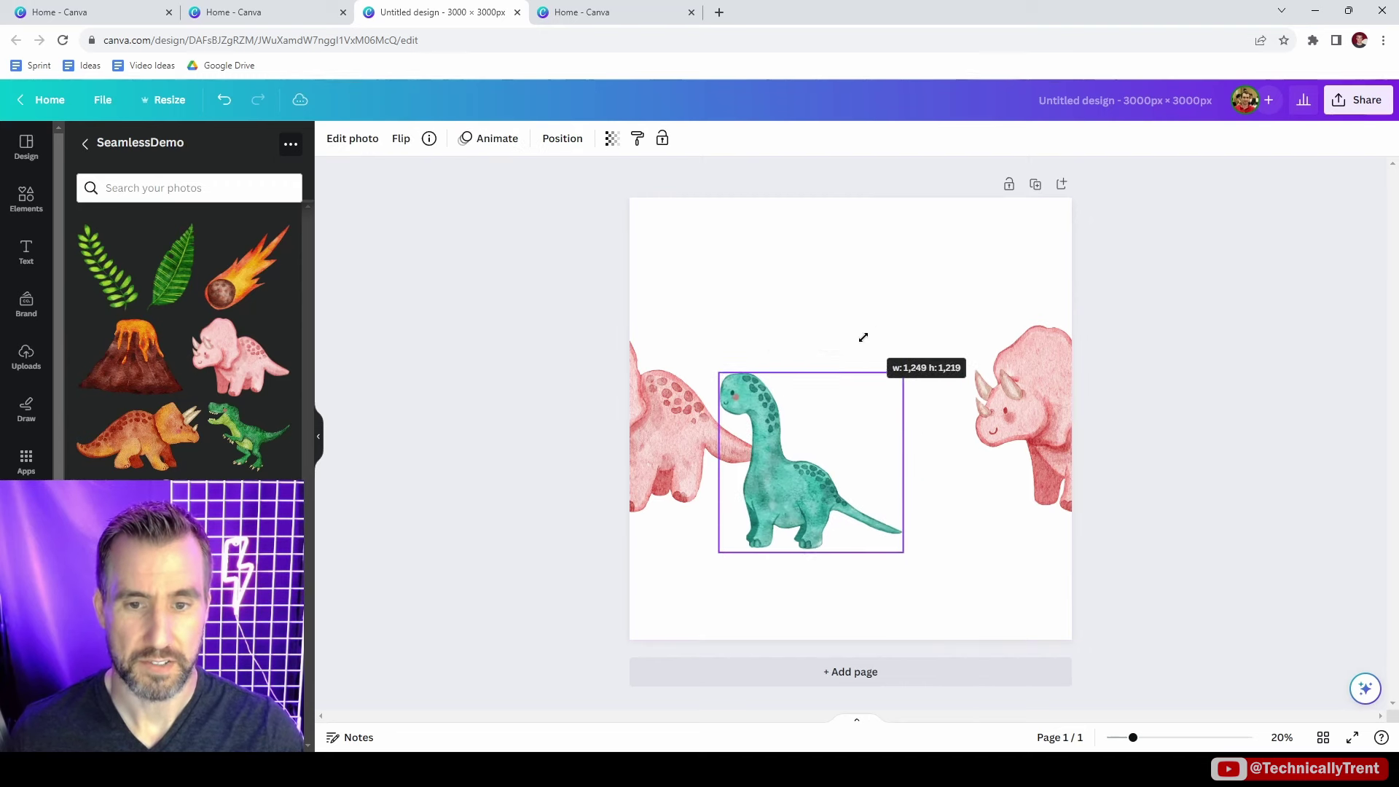
pyautogui.moveTo(779, 492); pyautogui.dragTo(840, 616)
pyautogui.click(840, 447)
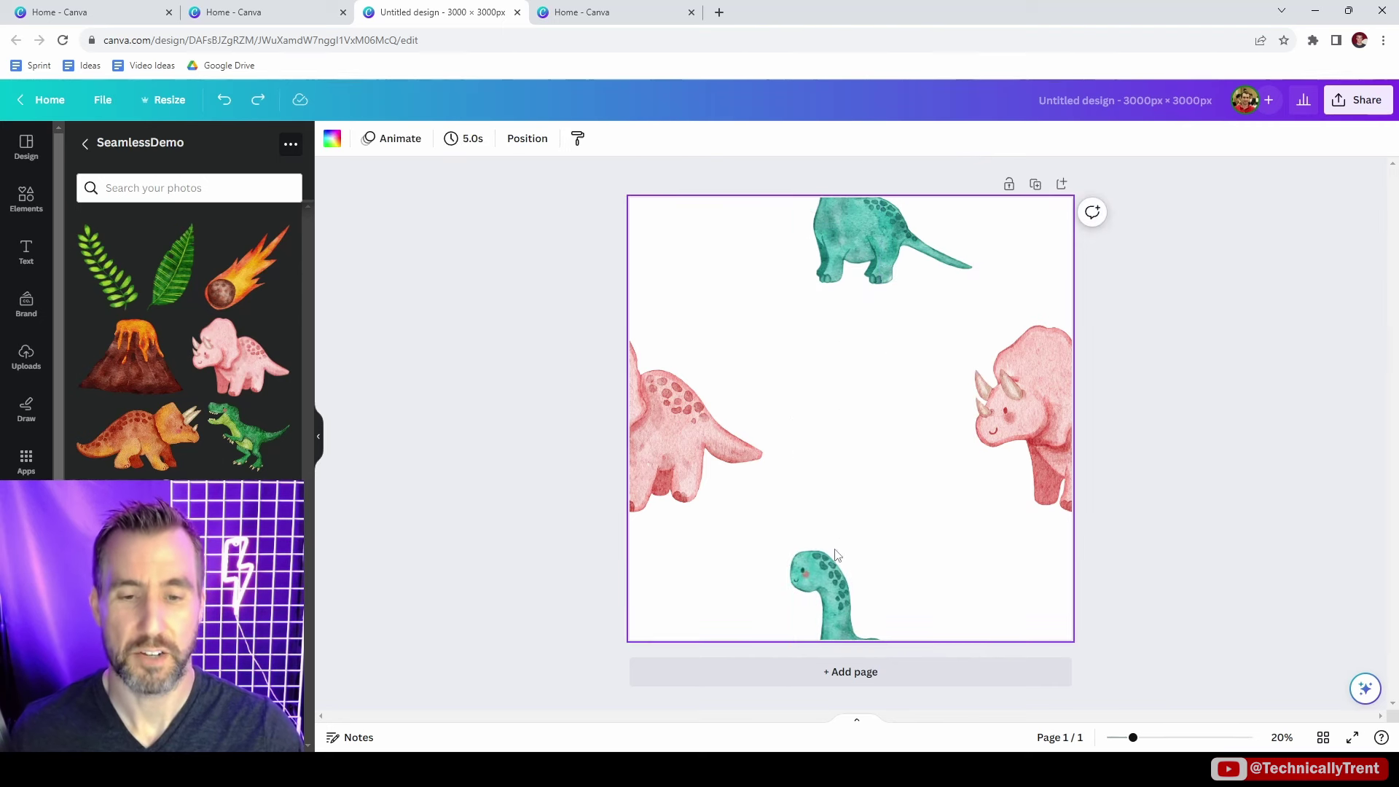
# - Select the top and bottom brontosaurus pieces and move them together to stay aligned
pyautogui.click(826, 579)
pyautogui.keyDown('shift'); pyautogui.click(858, 211); pyautogui.keyUp('shift')
pyautogui.rightClick(860, 234)
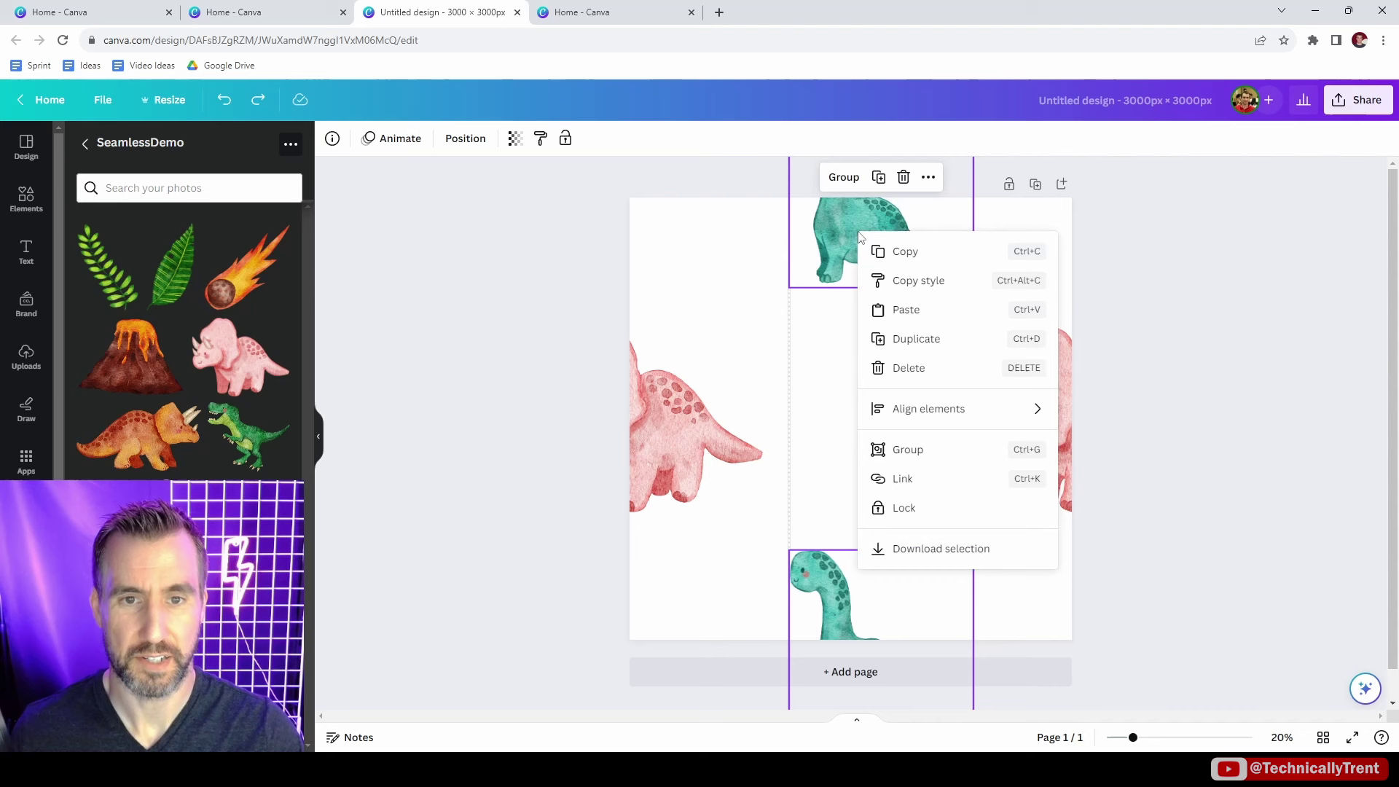
pyautogui.moveTo(914, 417)
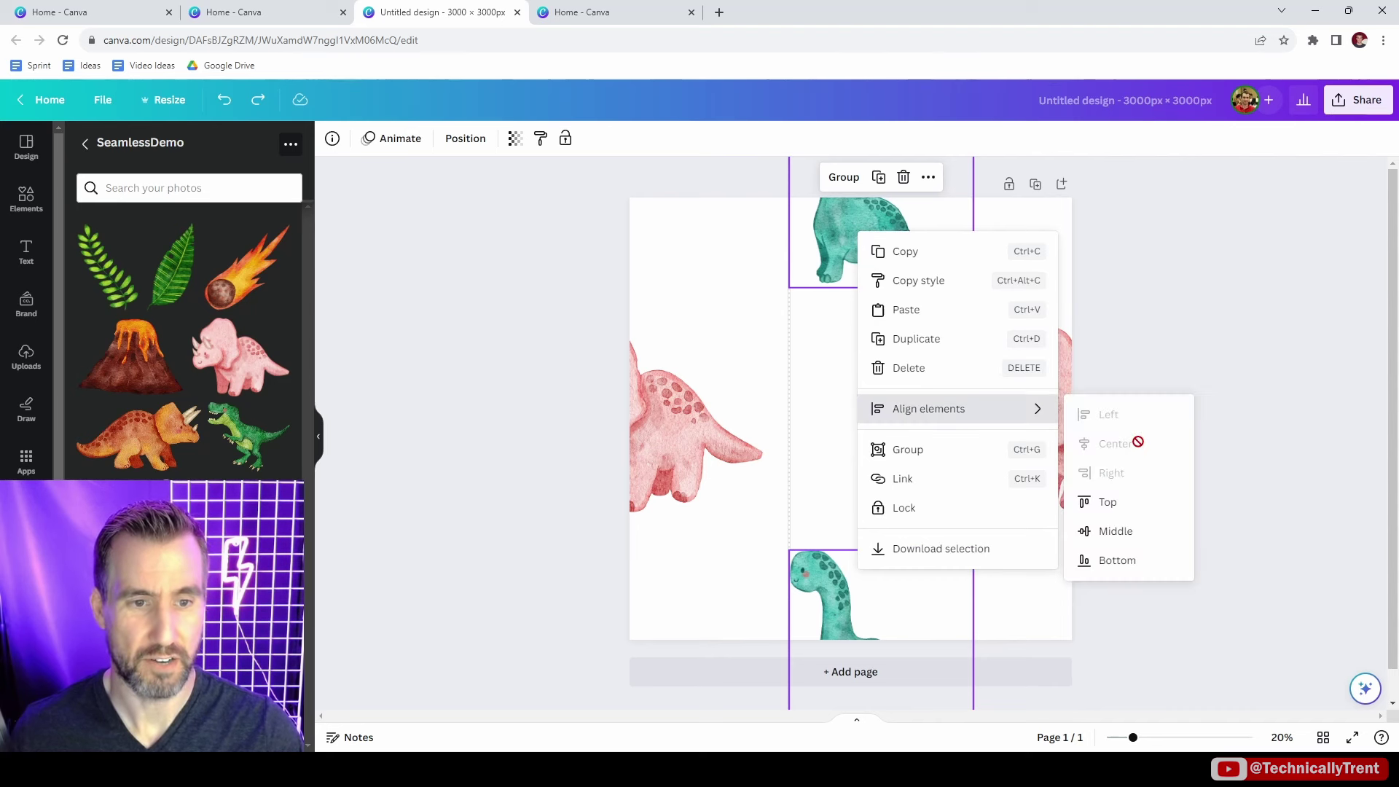
pyautogui.click(731, 294)
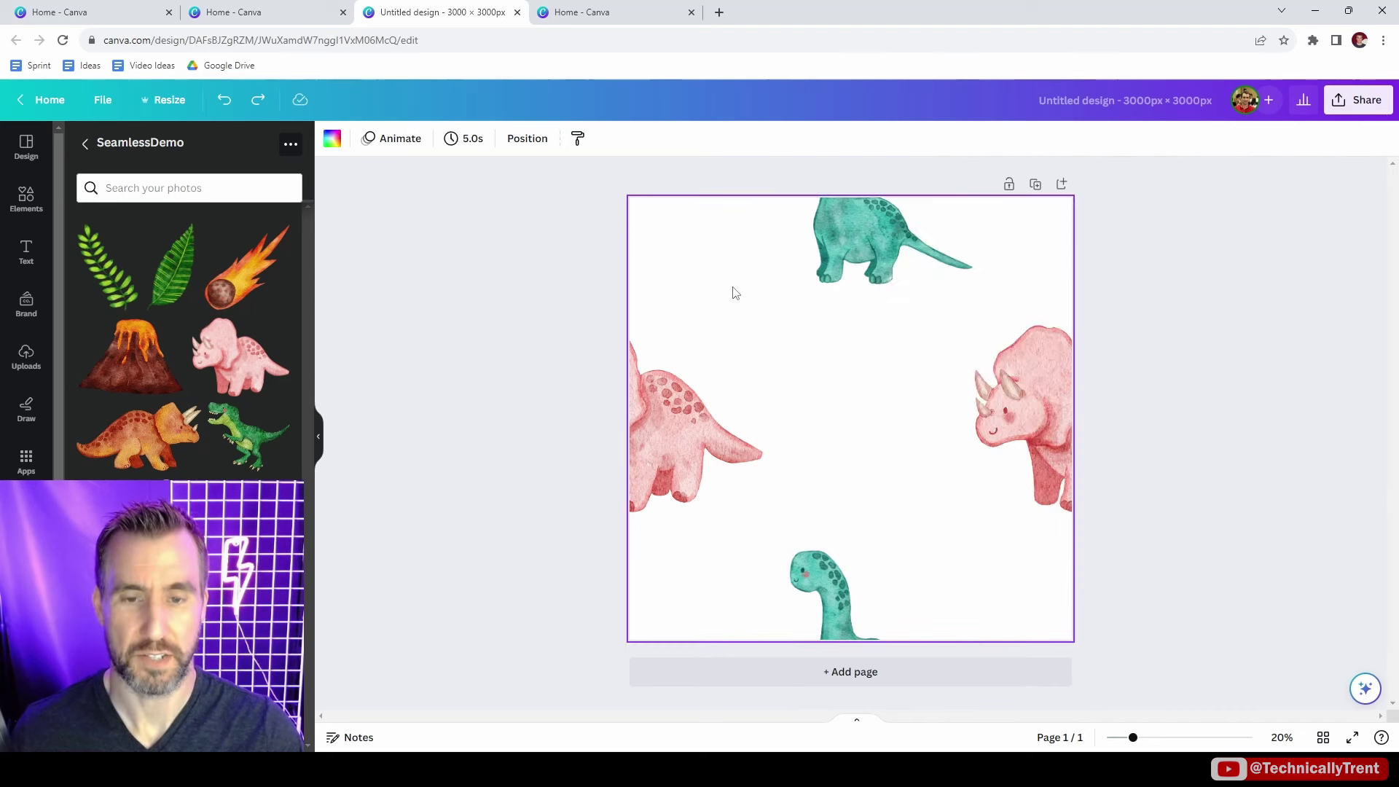
pyautogui.click(882, 269)
pyautogui.keyDown('shift'); pyautogui.click(828, 576); pyautogui.keyUp('shift')
pyautogui.moveTo(872, 234)
pyautogui.mouseDown()
pyautogui.moveTo(860, 267)
pyautogui.moveTo(892, 288)
pyautogui.moveTo(882, 252)
pyautogui.moveTo(837, 204)
pyautogui.moveTo(854, 203)
pyautogui.moveTo(871, 242)
pyautogui.mouseUp()
pyautogui.click(1204, 336)
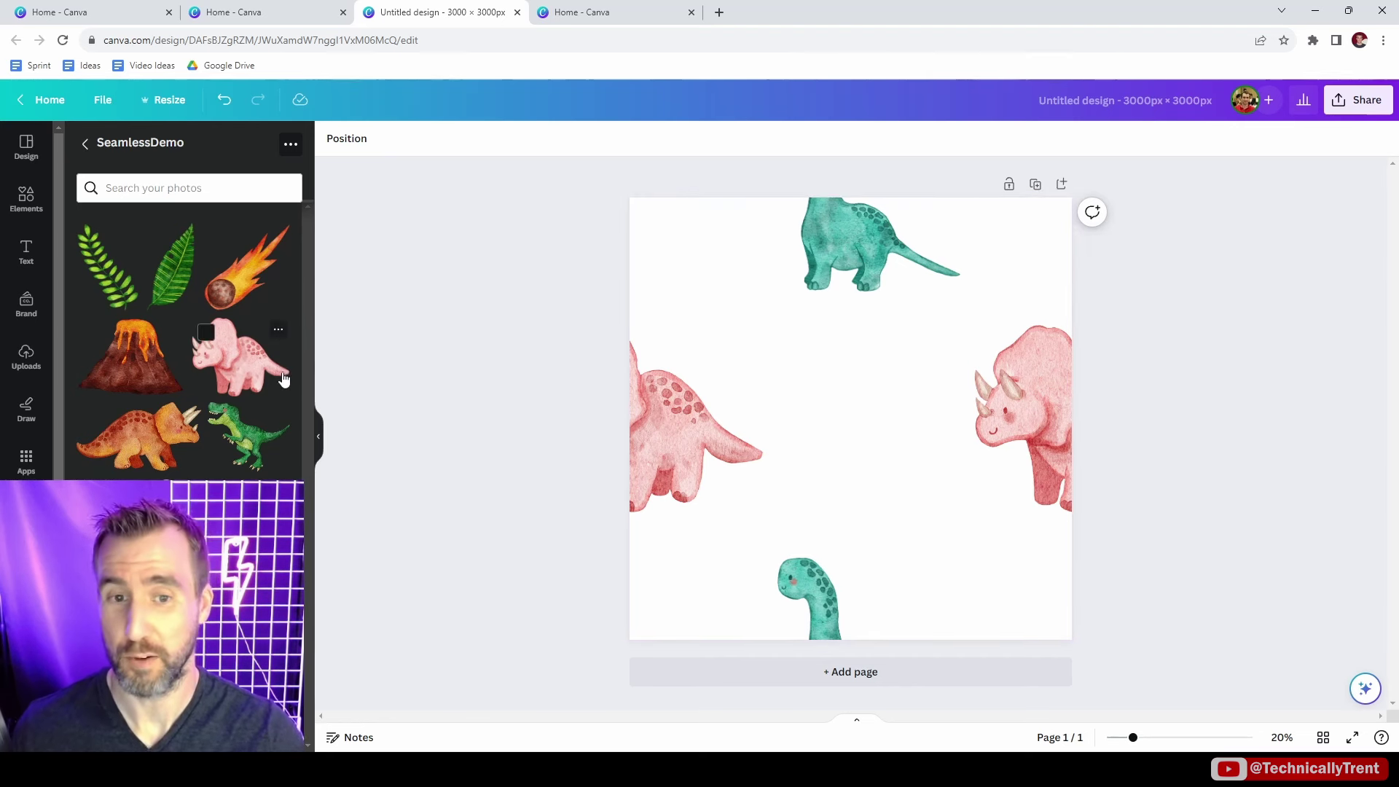
# - Shrink a plant clump into the top-left corner and place copies at the other three corners
pyautogui.moveTo(283, 380); pyautogui.dragTo(887, 387)
pyautogui.moveTo(855, 451); pyautogui.dragTo(1111, 231)
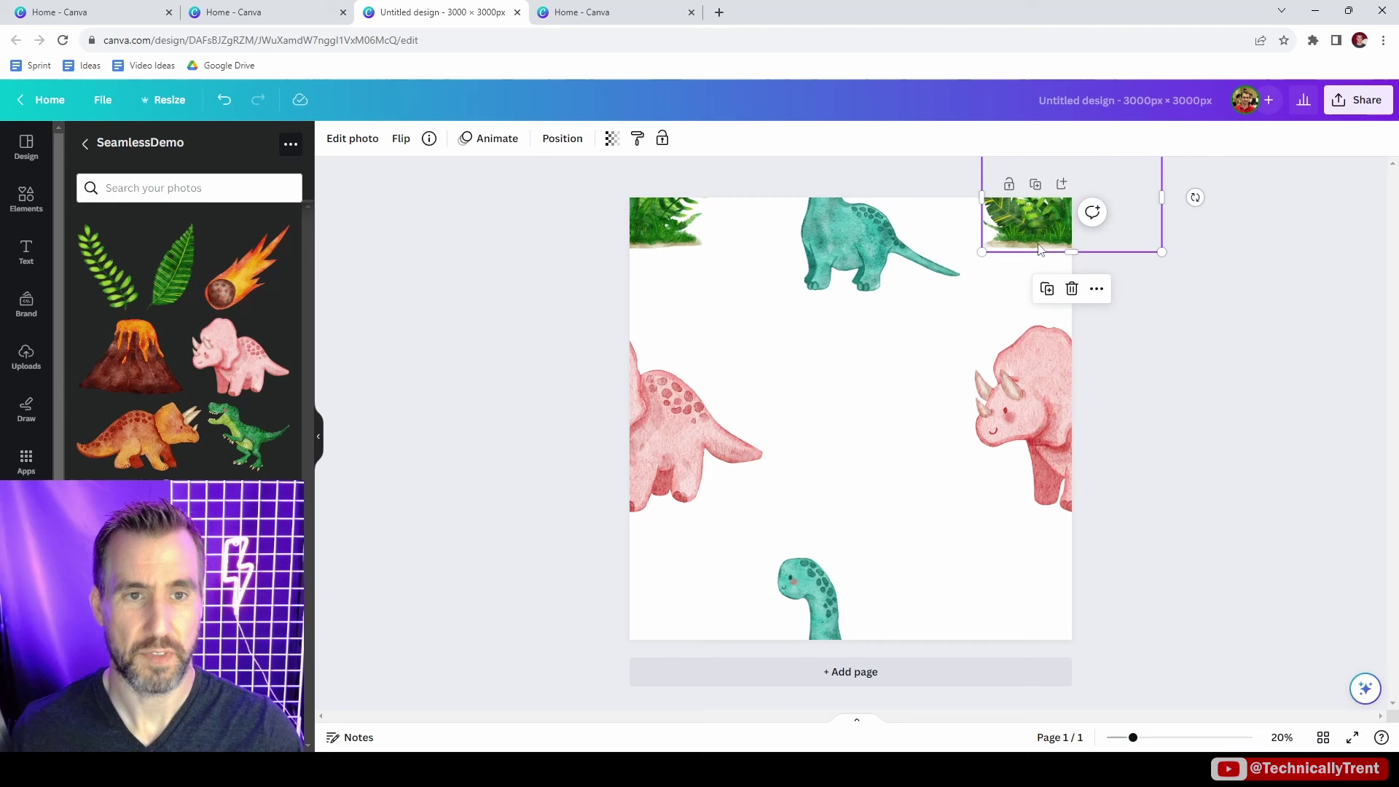
pyautogui.moveTo(1020, 248); pyautogui.dragTo(609, 594)
pyautogui.click(828, 359)
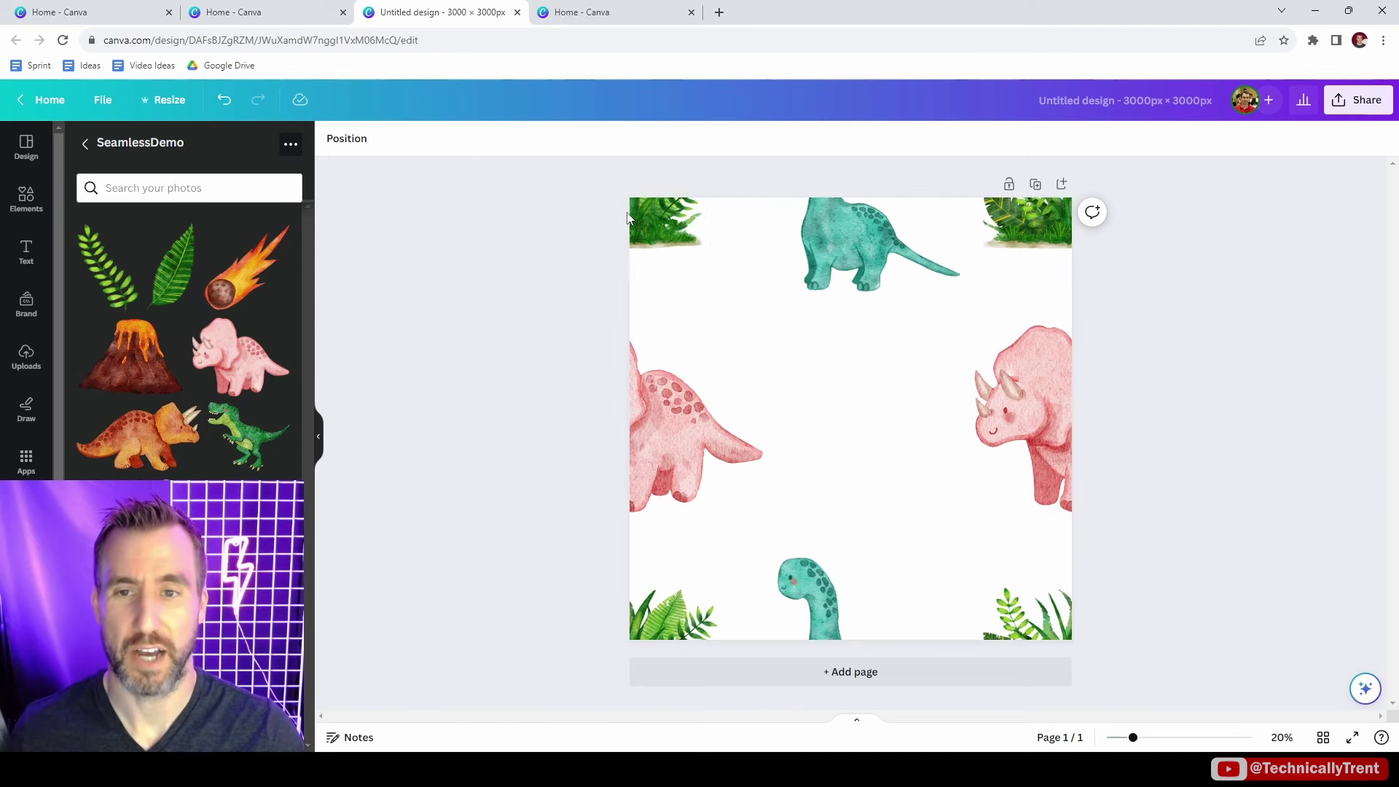
pyautogui.click(659, 212)
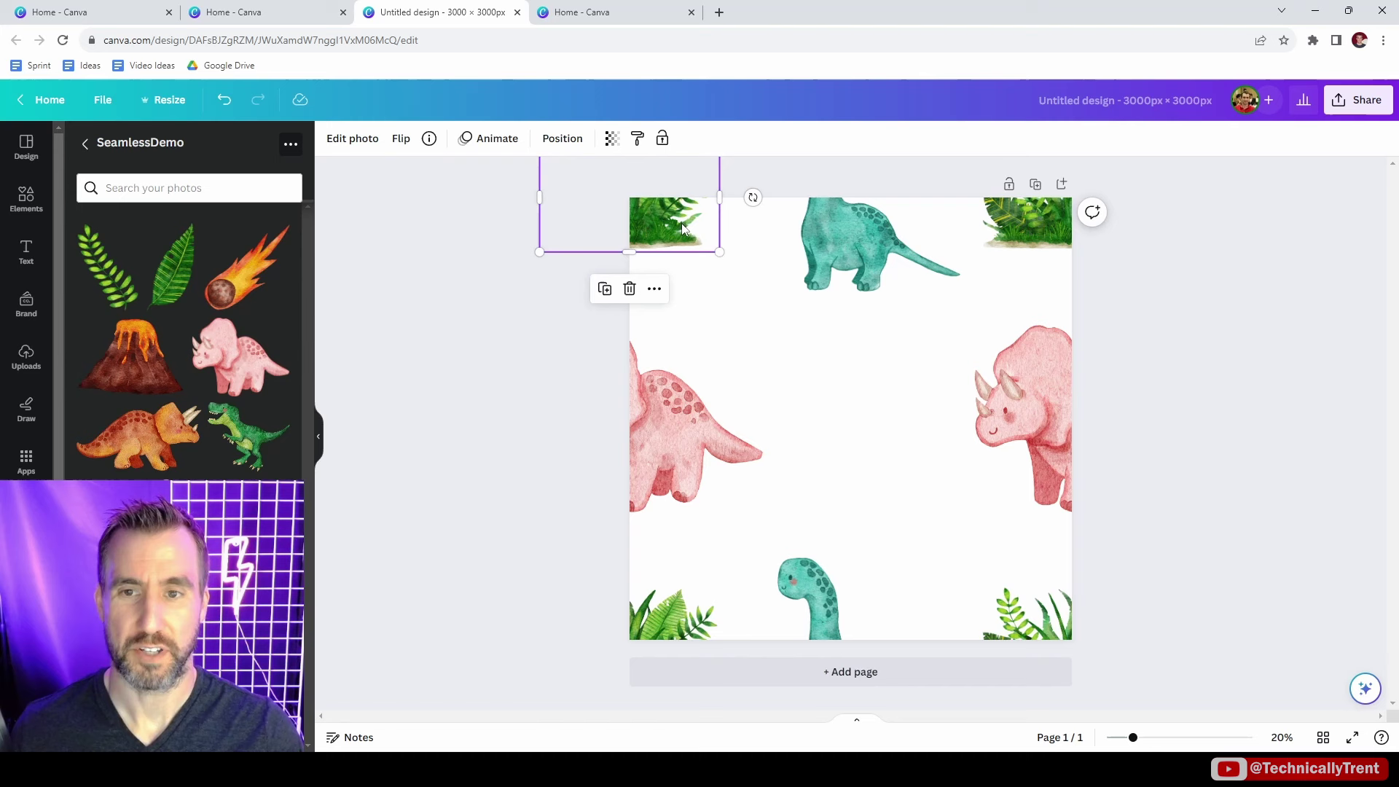
# - Shrink a plant clump and snap it to the centre of the tile
pyautogui.moveTo(676, 220); pyautogui.dragTo(915, 442)
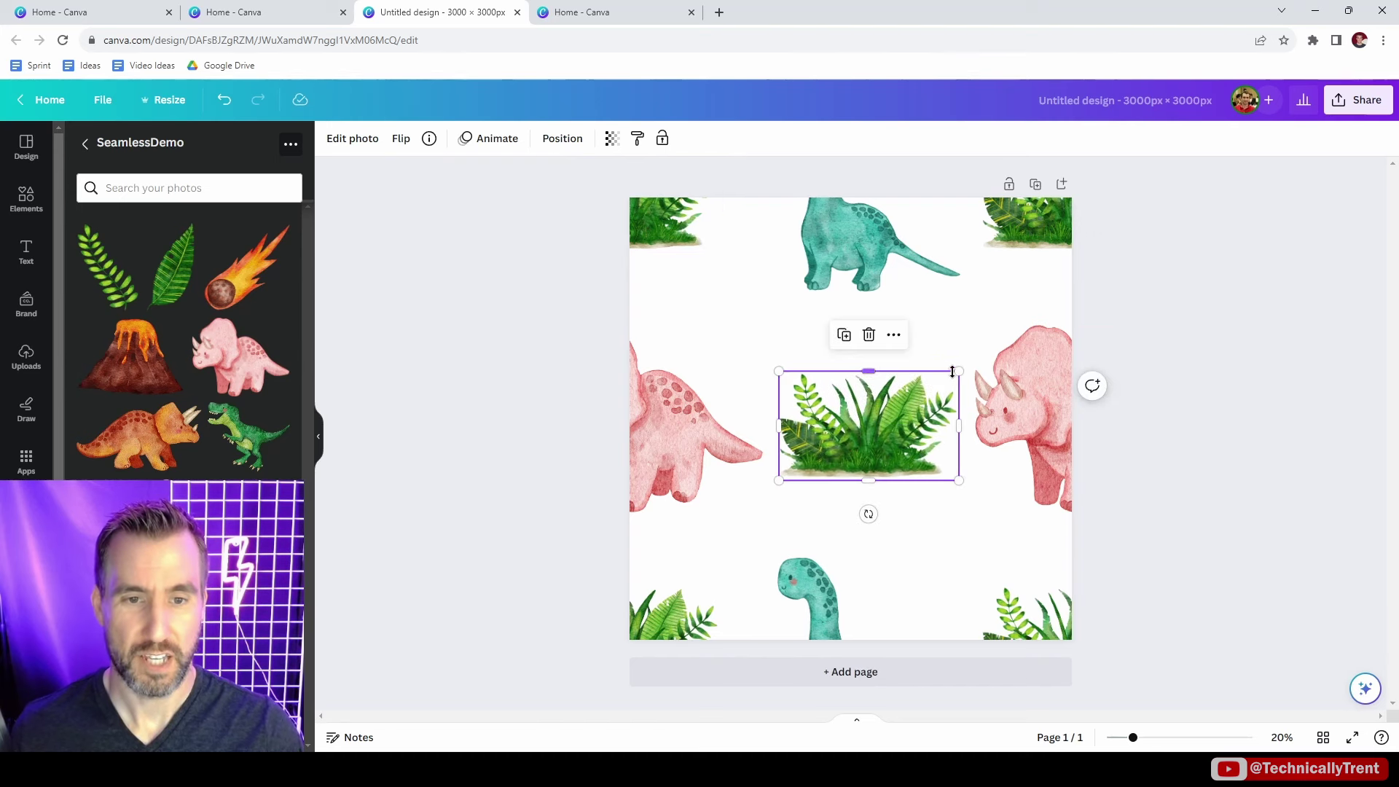
pyautogui.moveTo(959, 371); pyautogui.dragTo(922, 406)
pyautogui.moveTo(896, 437); pyautogui.dragTo(902, 429)
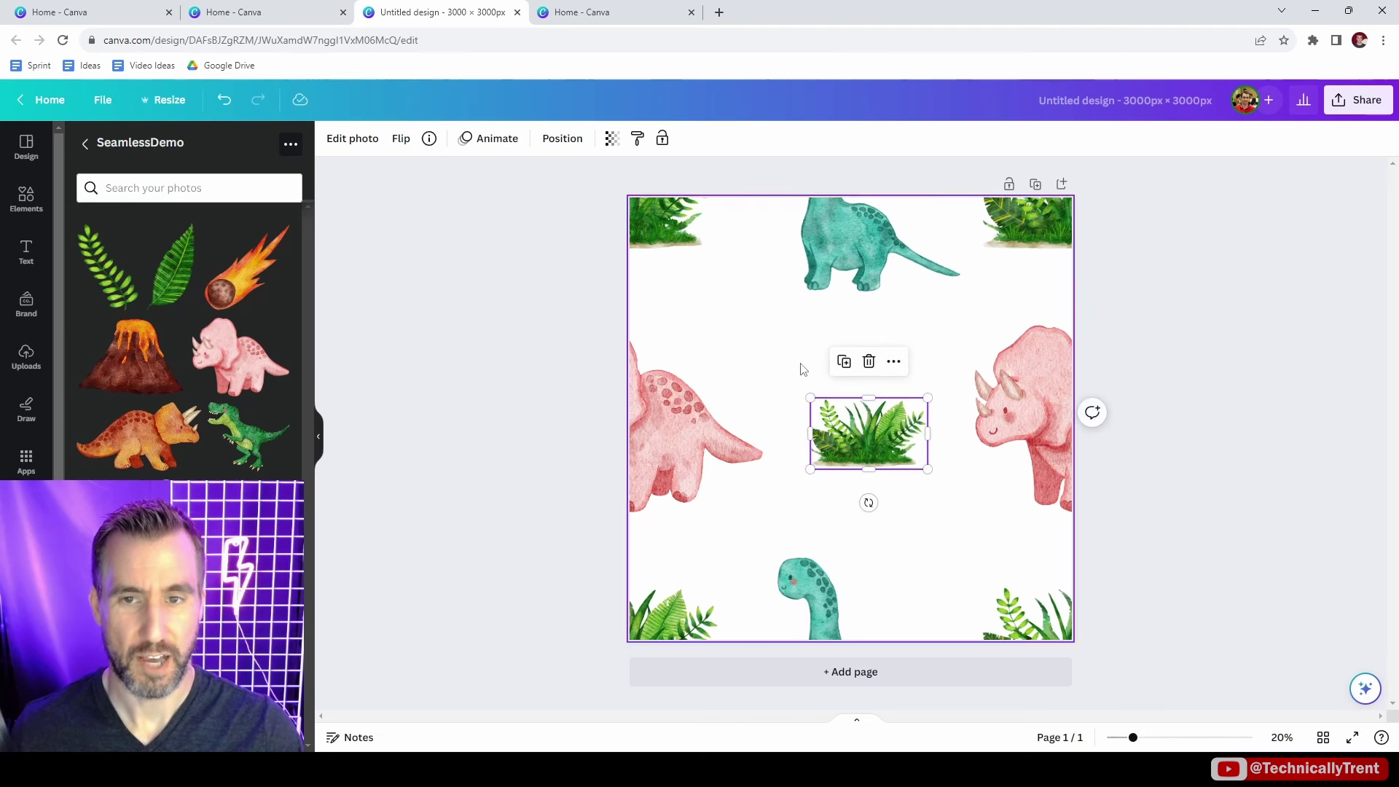
pyautogui.click(757, 342)
pyautogui.click(947, 336)
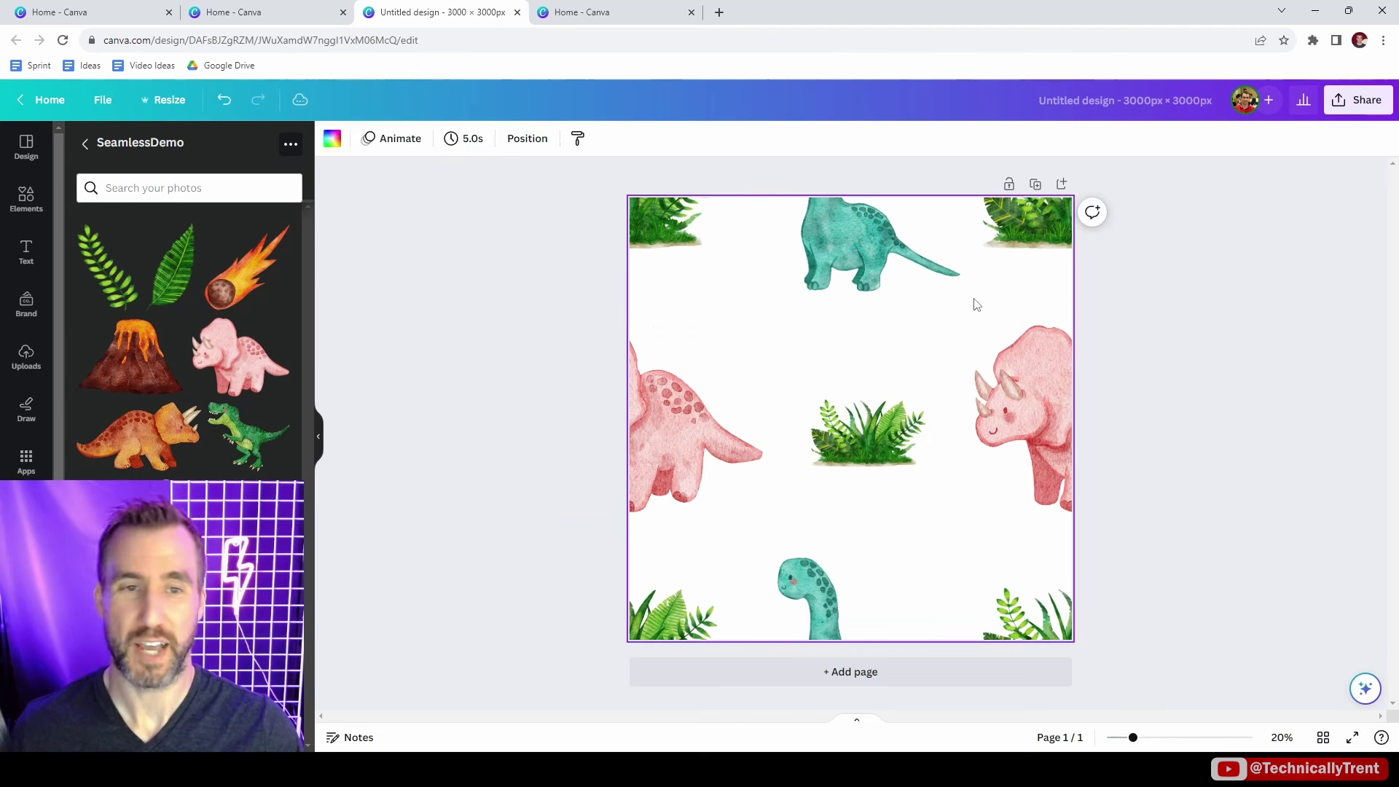
pyautogui.click(867, 430)
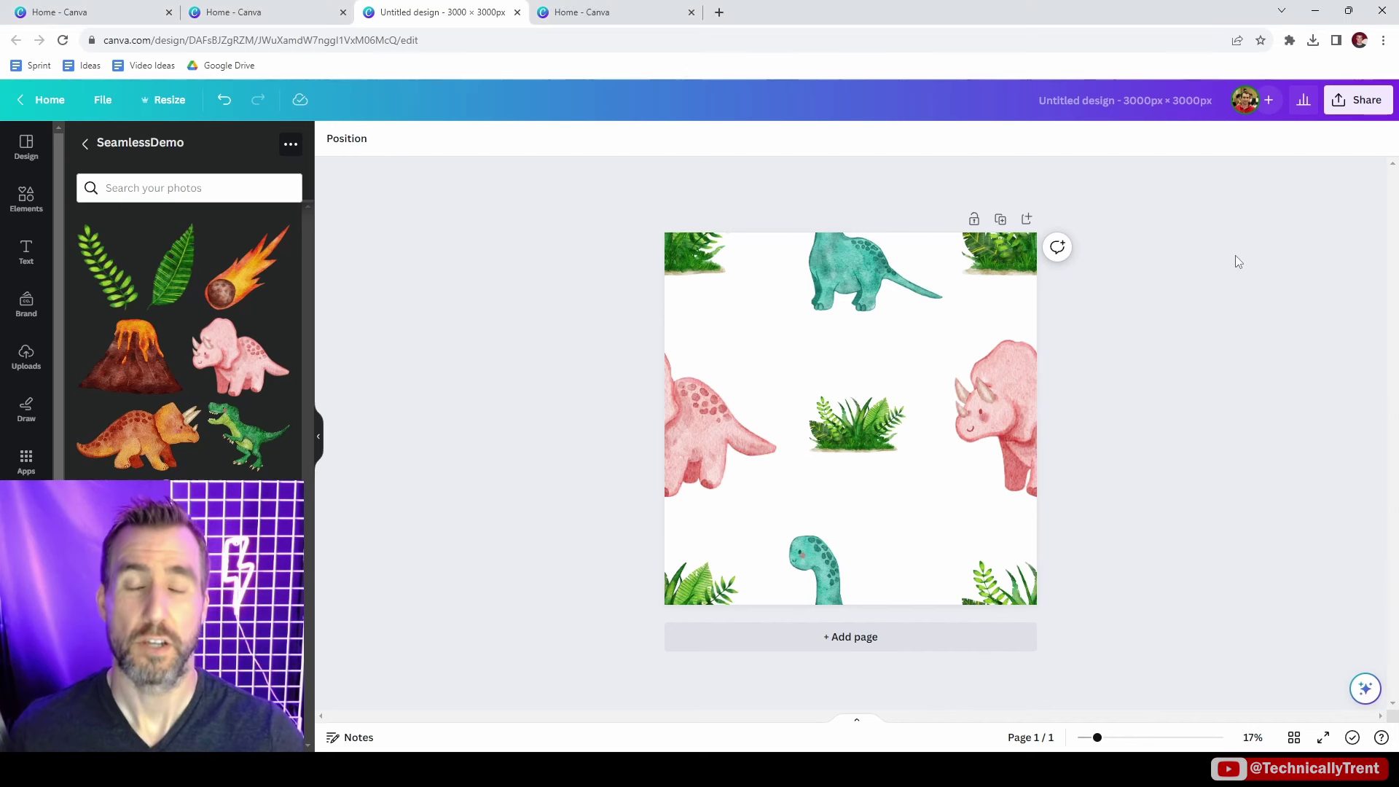
# - Download the tile as a PNG file saved as Canva_Seamless.png
pyautogui.click(1363, 102)
pyautogui.click(1173, 467)
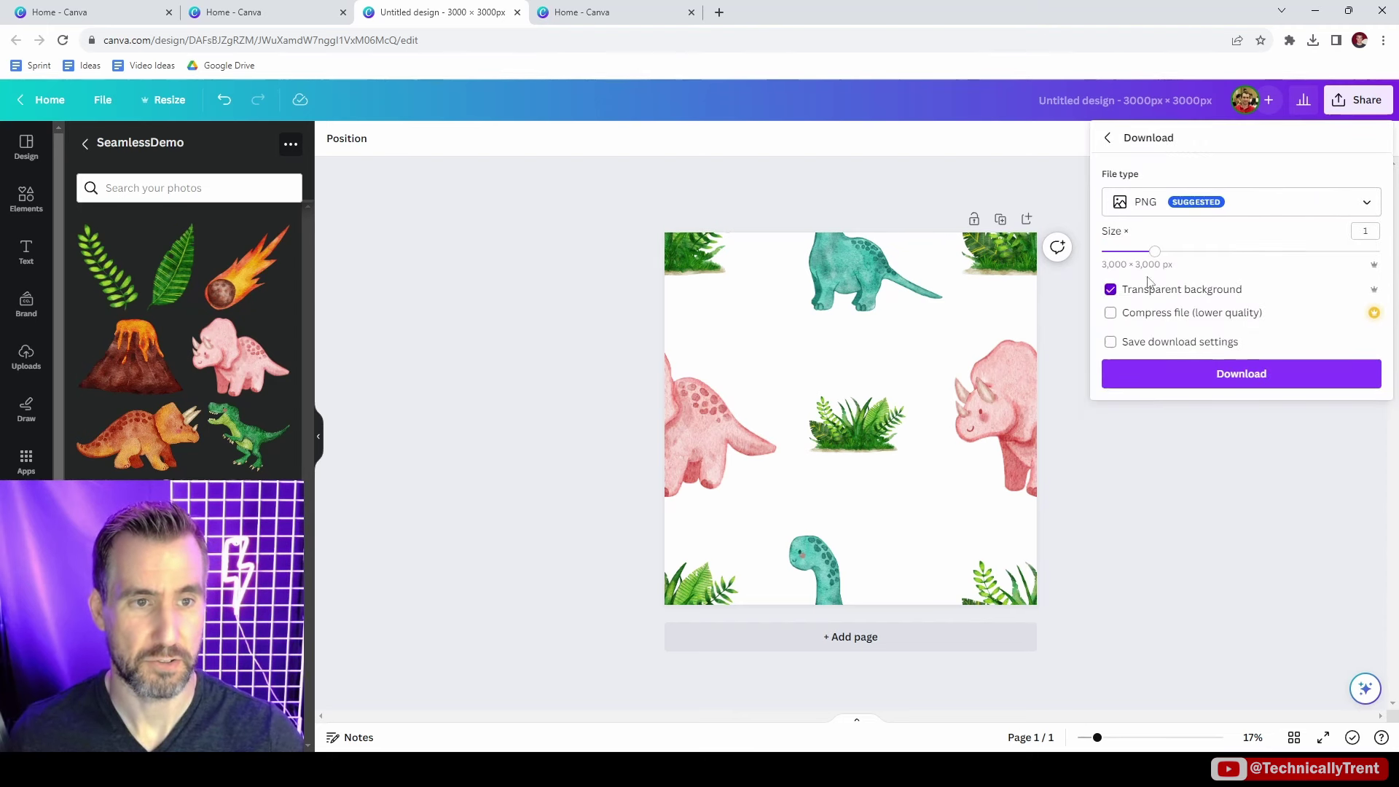
pyautogui.click(1241, 375)
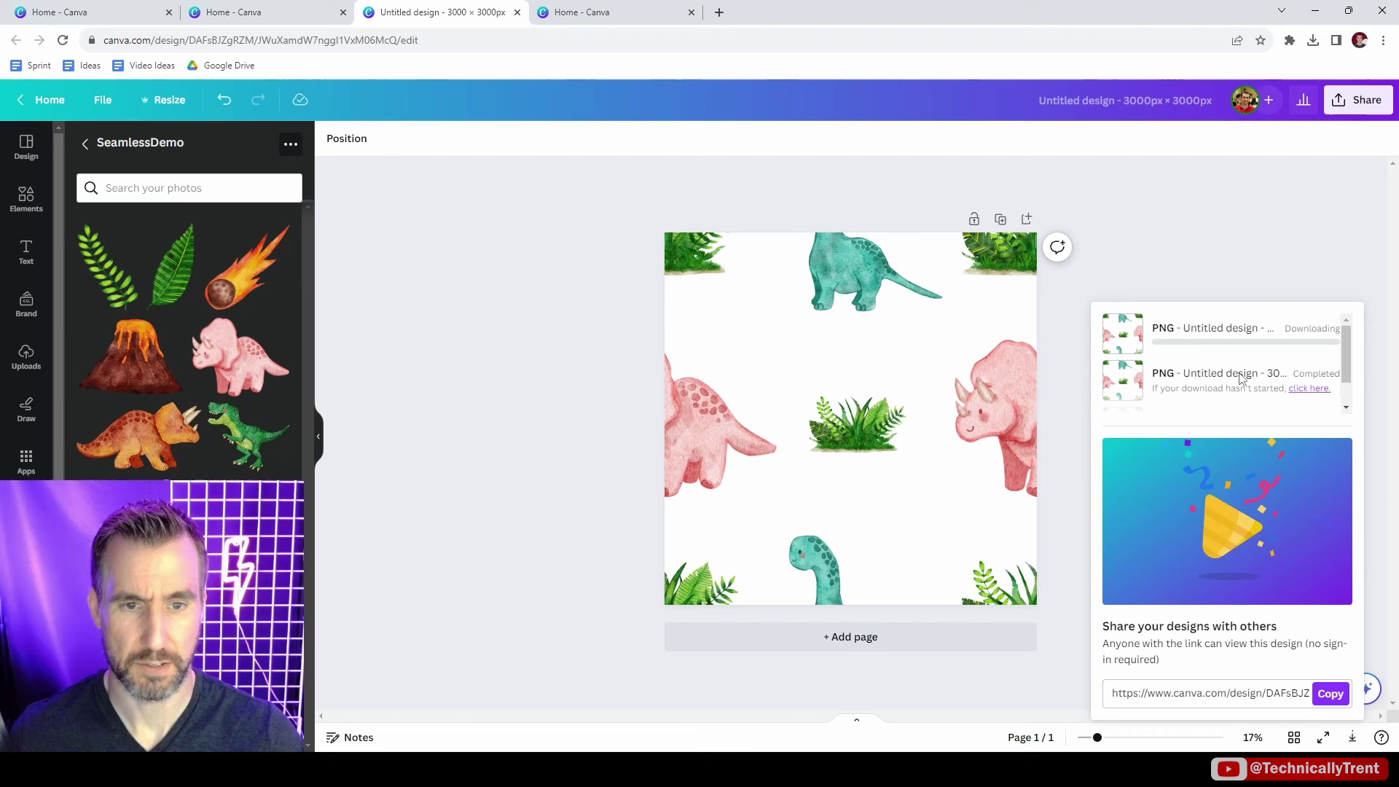
pyautogui.write('Canva_Seamless.png')
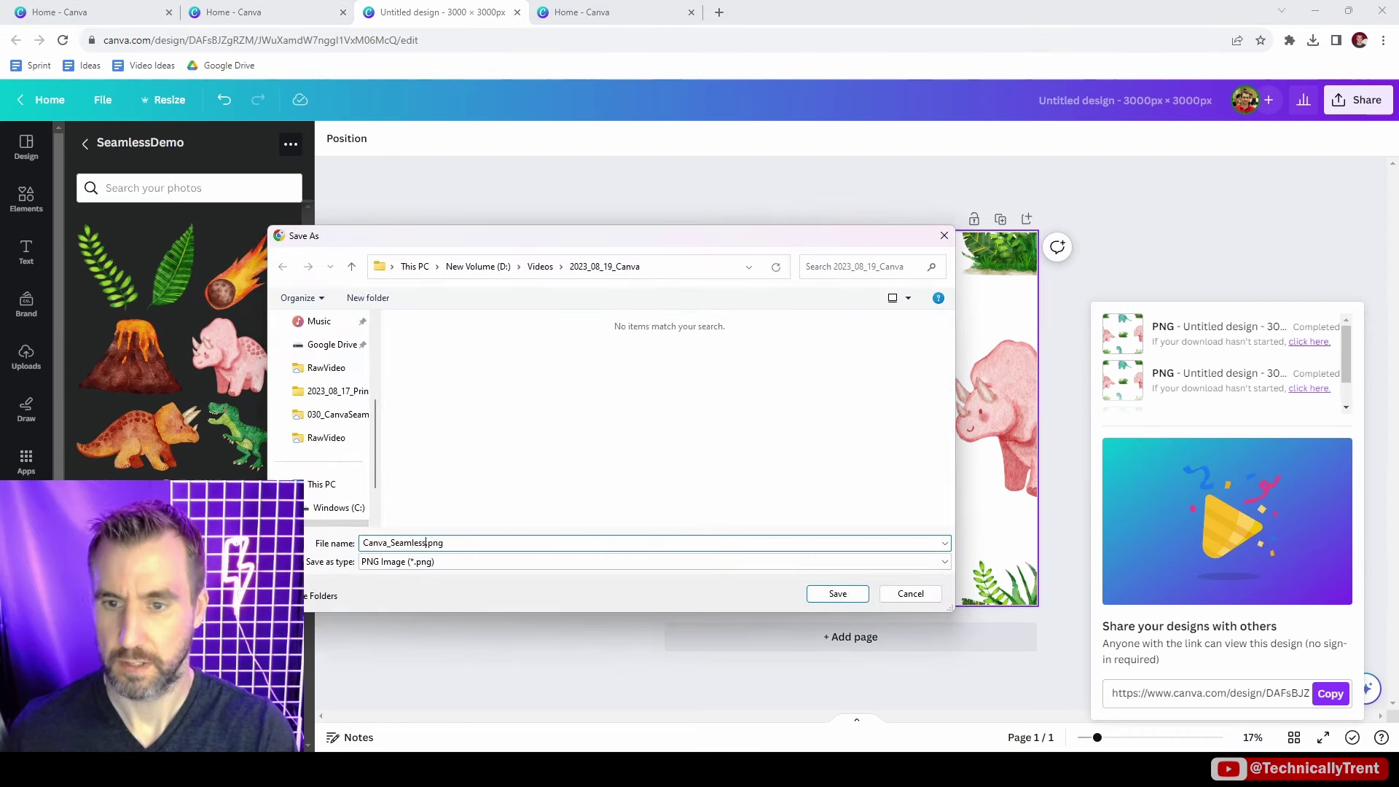
pyautogui.press('Return')
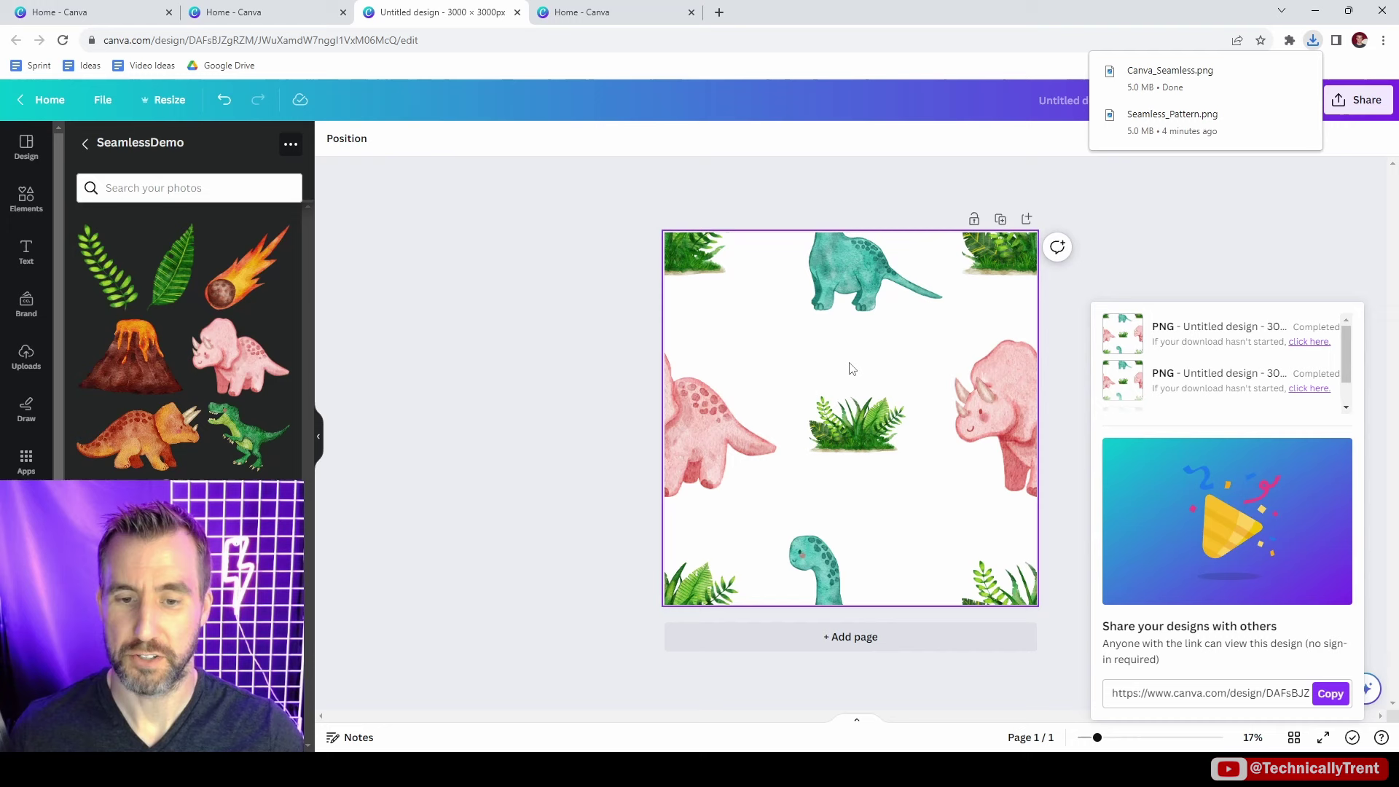
# - Add a second page and upload Canva_Seamless.png from the computer
pyautogui.click(871, 639)
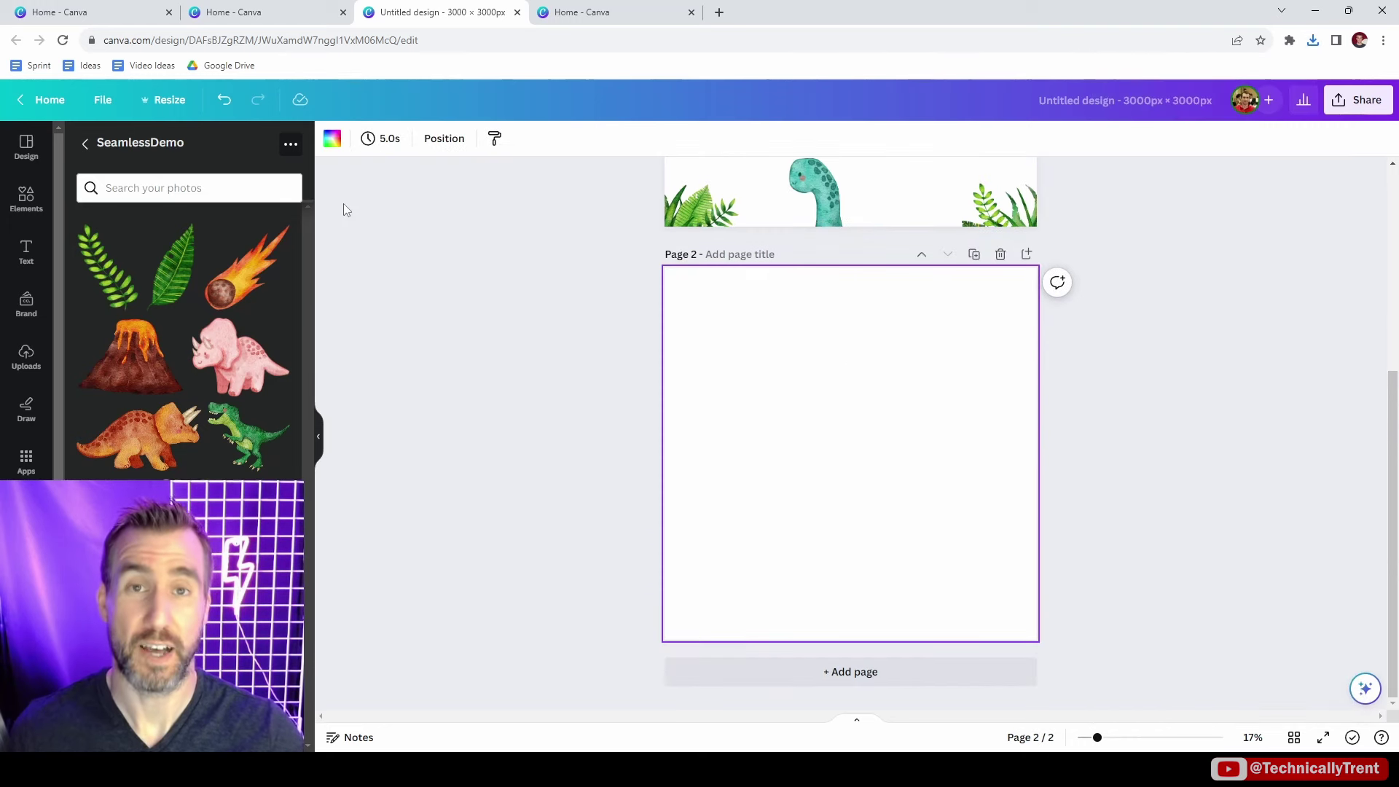
pyautogui.click(27, 360)
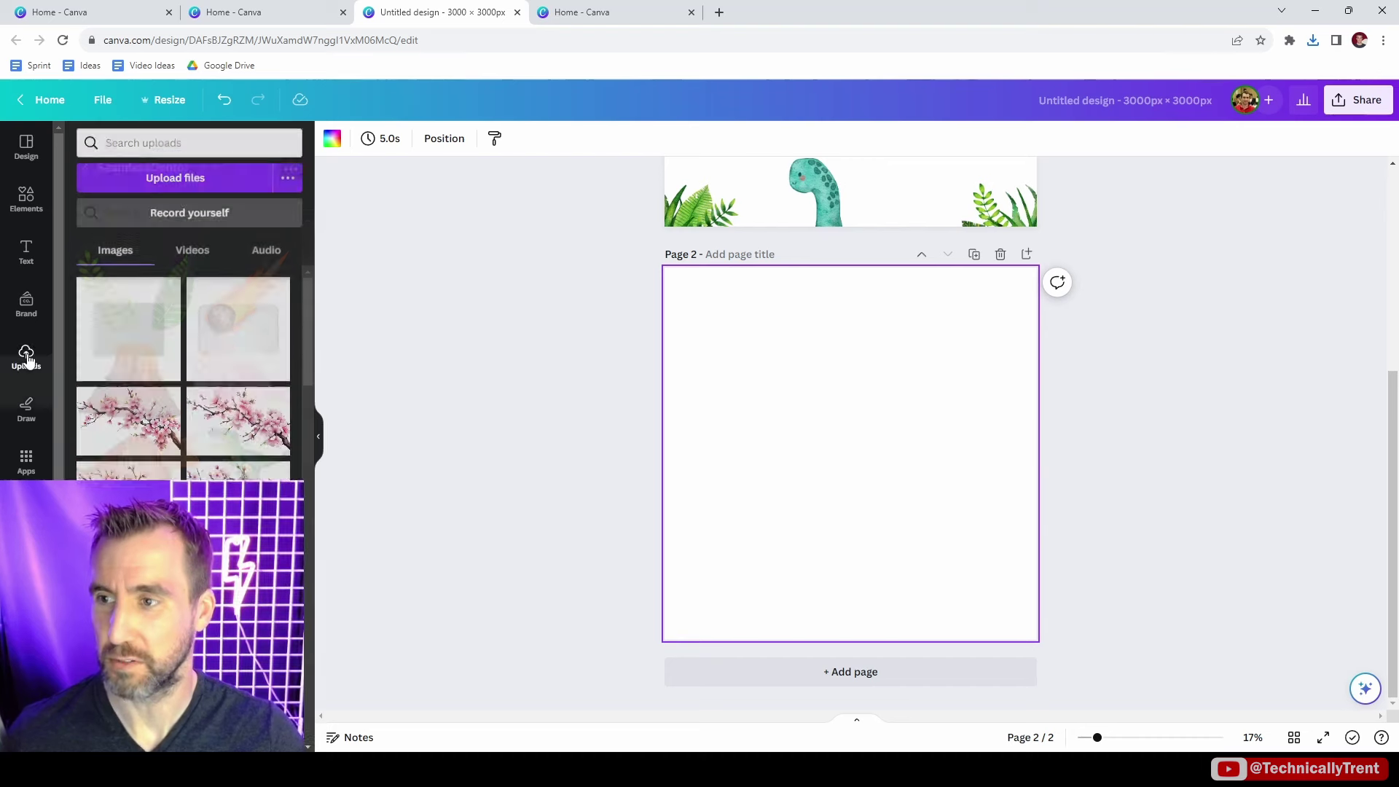
pyautogui.click(185, 183)
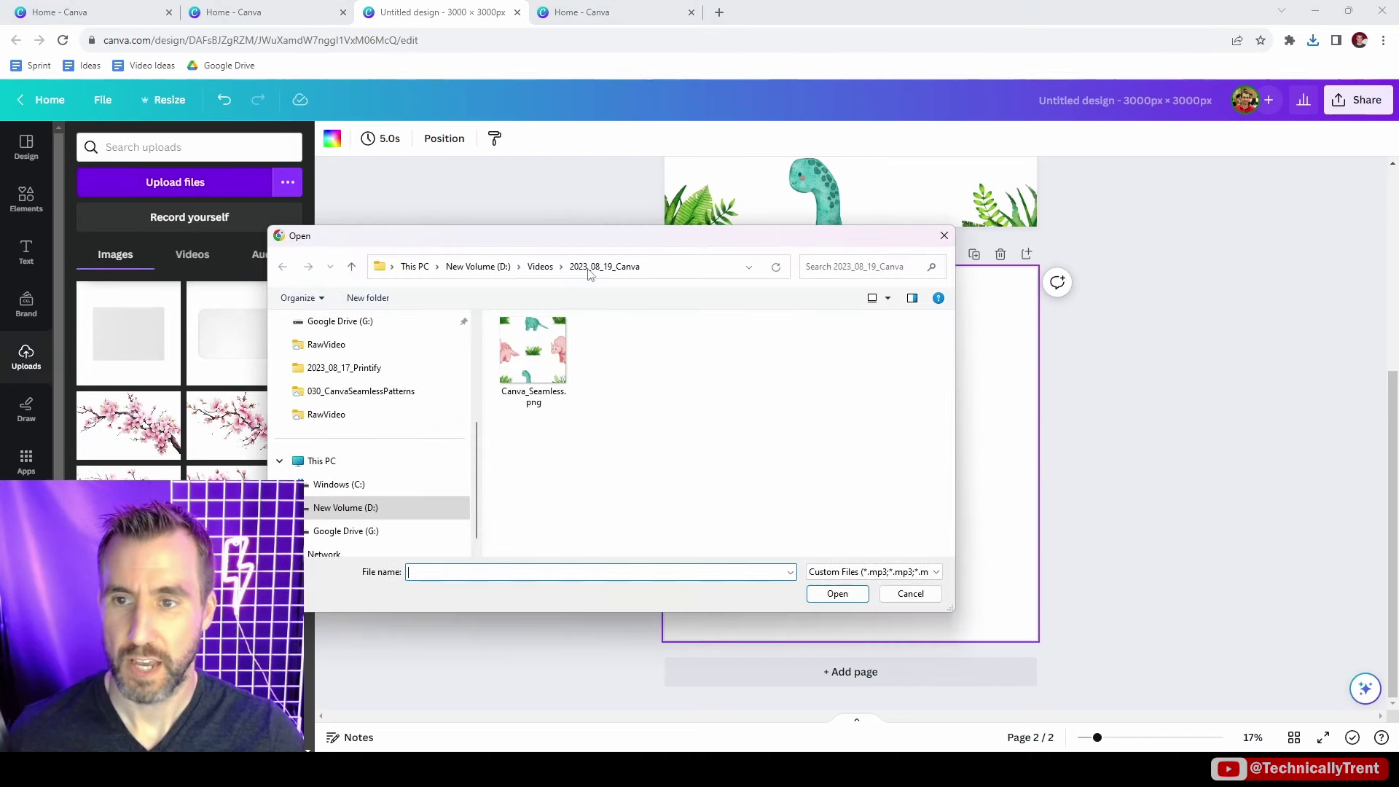
pyautogui.doubleClick(532, 351)
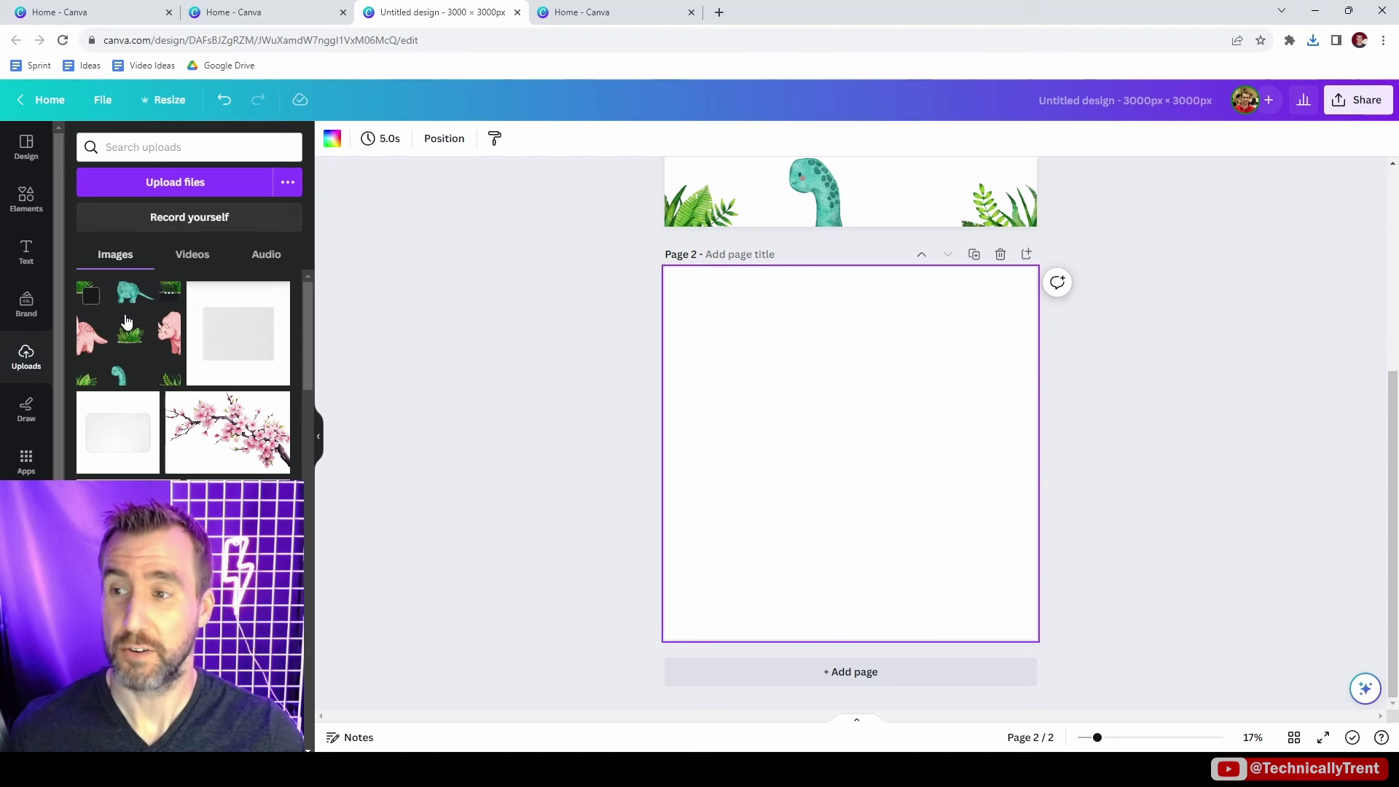
# - Place the uploaded tile on page 2 and shrink it to a smaller square
pyautogui.moveTo(132, 321); pyautogui.dragTo(769, 345)
pyautogui.moveTo(997, 585); pyautogui.dragTo(898, 431)
pyautogui.scroll(4, 795, 394)
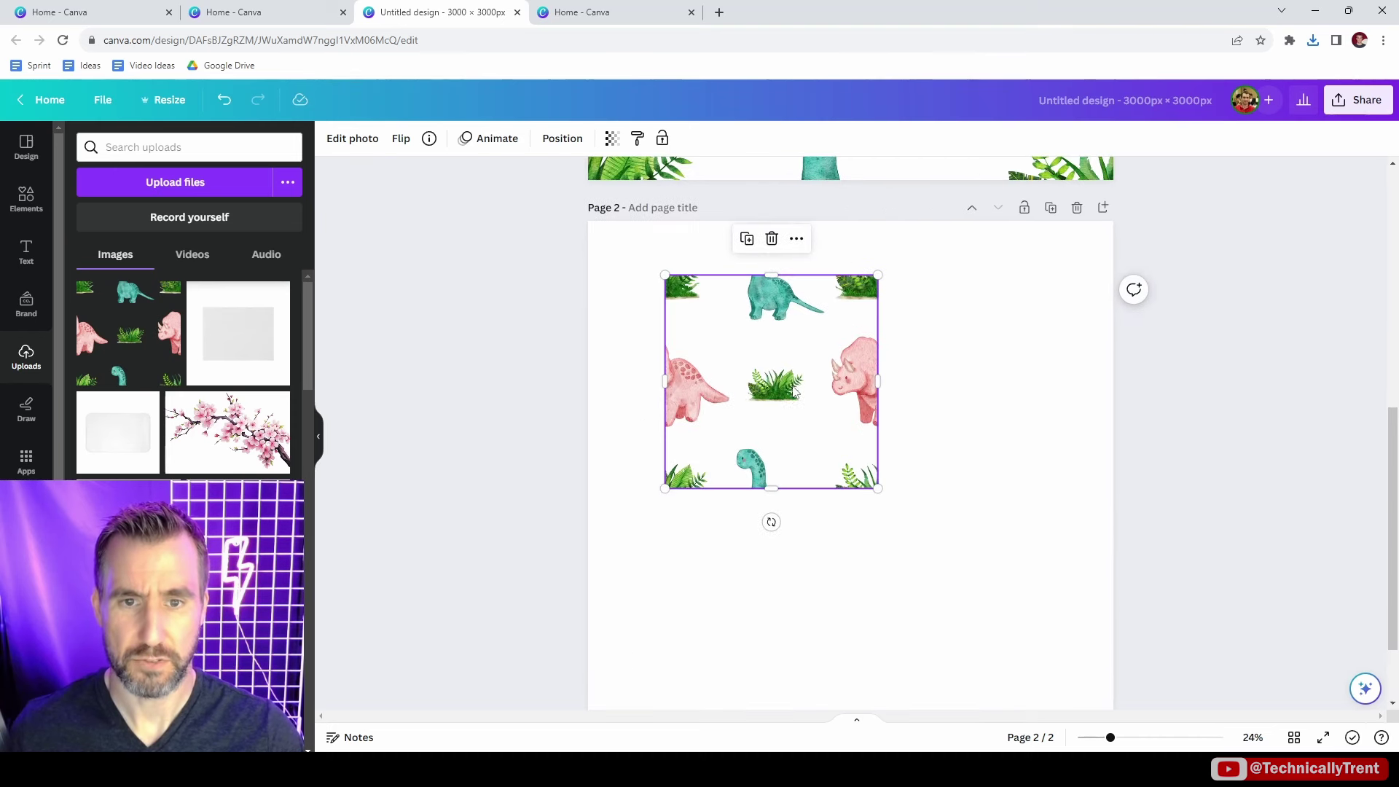
# - Duplicate the Canva_Seamless tile and snap the copies edge to edge into a 2×2 grid
pyautogui.moveTo(800, 399); pyautogui.dragTo(911, 333)
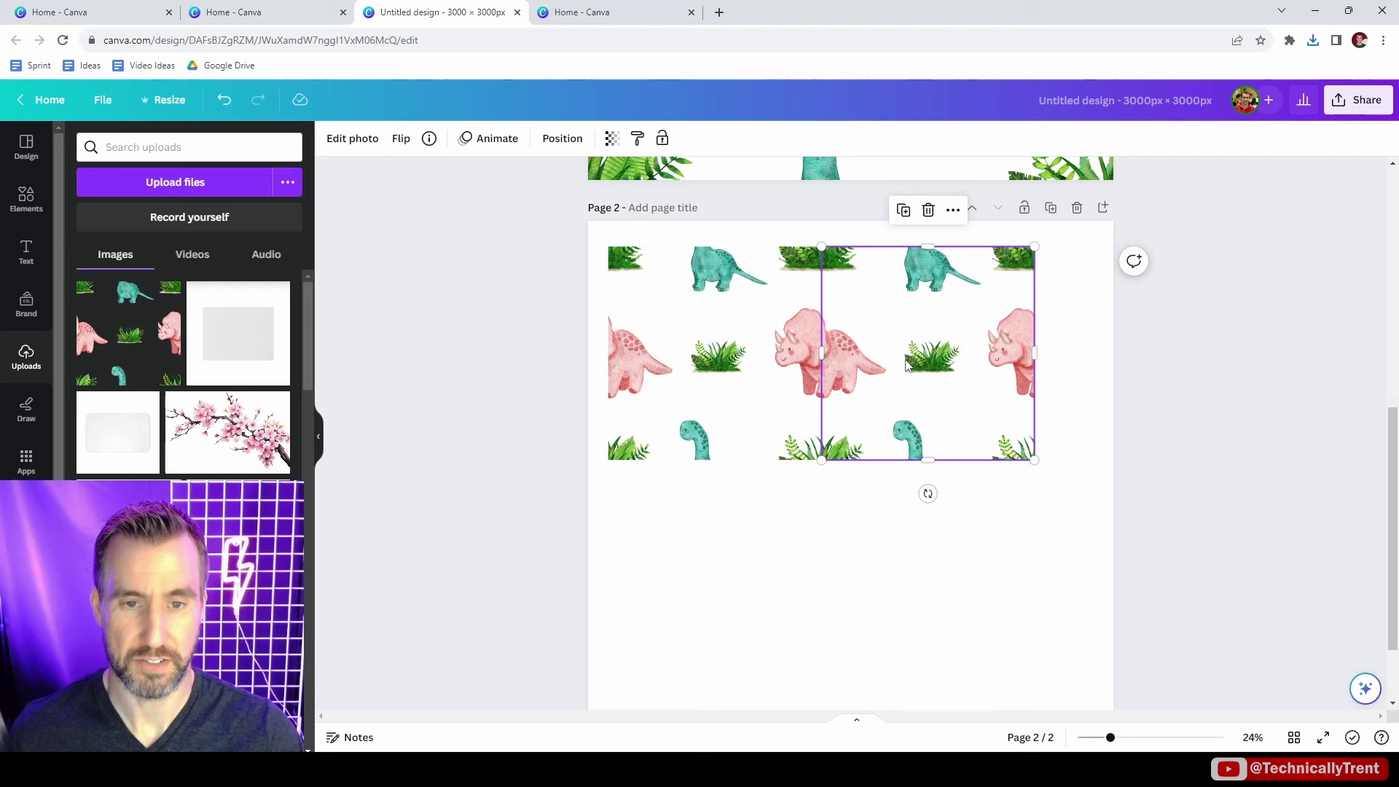
pyautogui.moveTo(922, 294); pyautogui.dragTo(704, 503)
pyautogui.hotkey('ctrl', 'd')
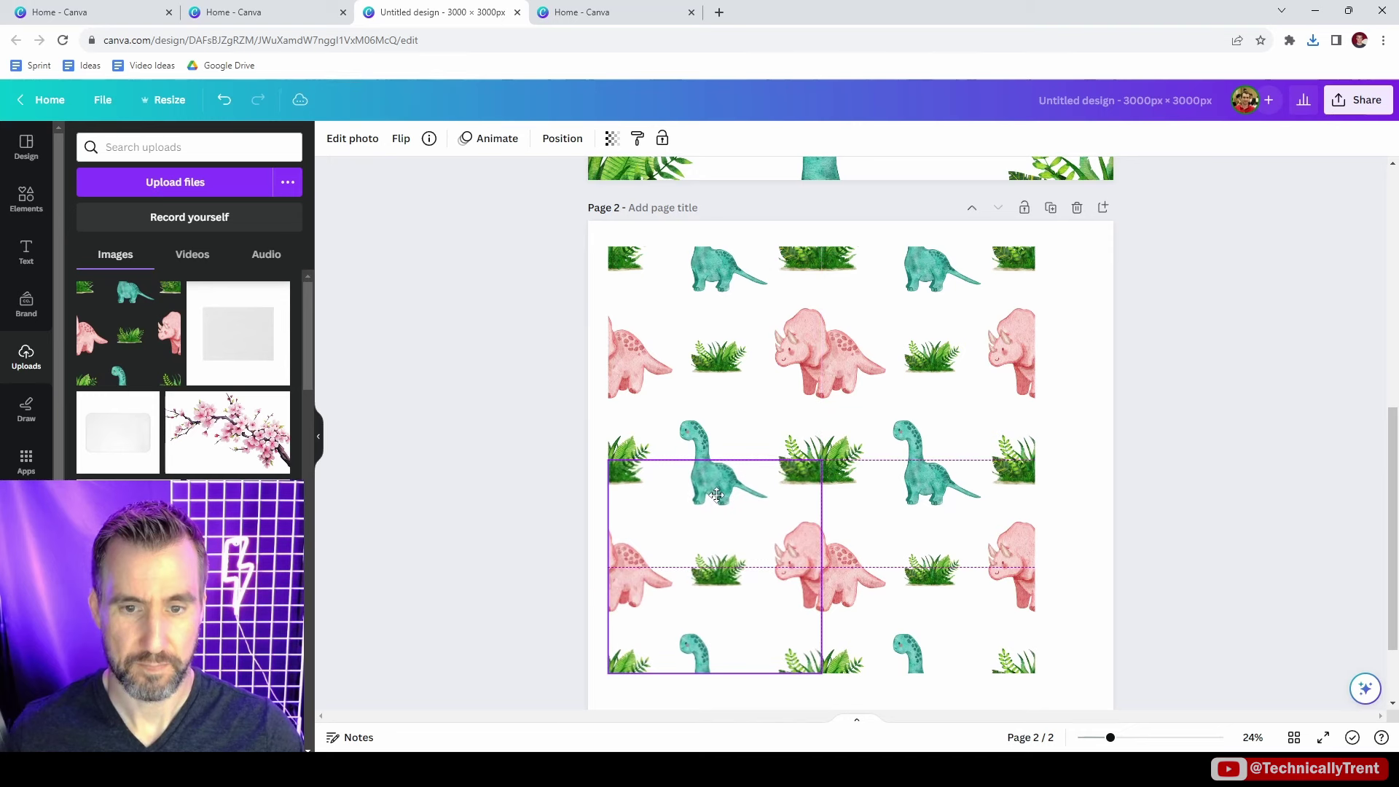
pyautogui.click(1068, 437)
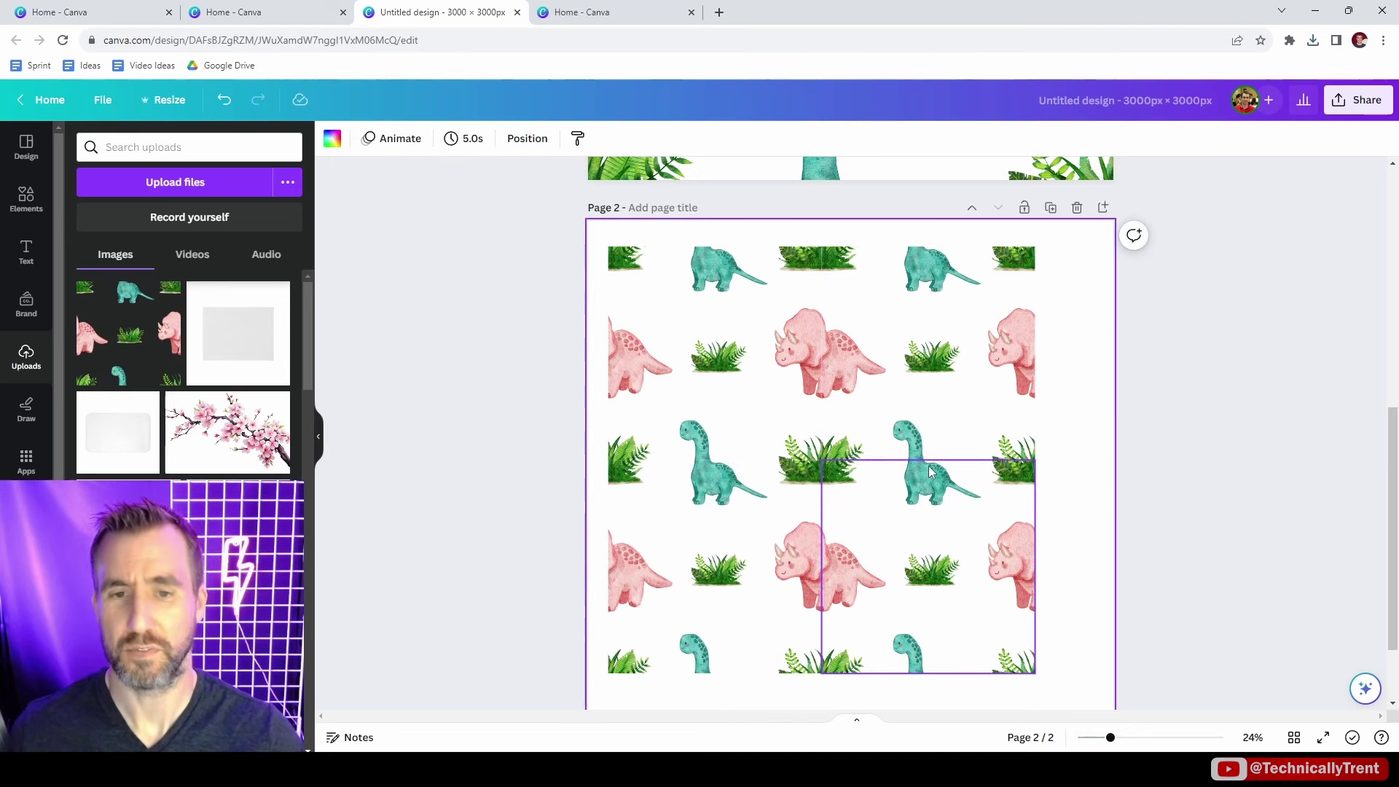
pyautogui.moveTo(931, 472); pyautogui.dragTo(885, 472)
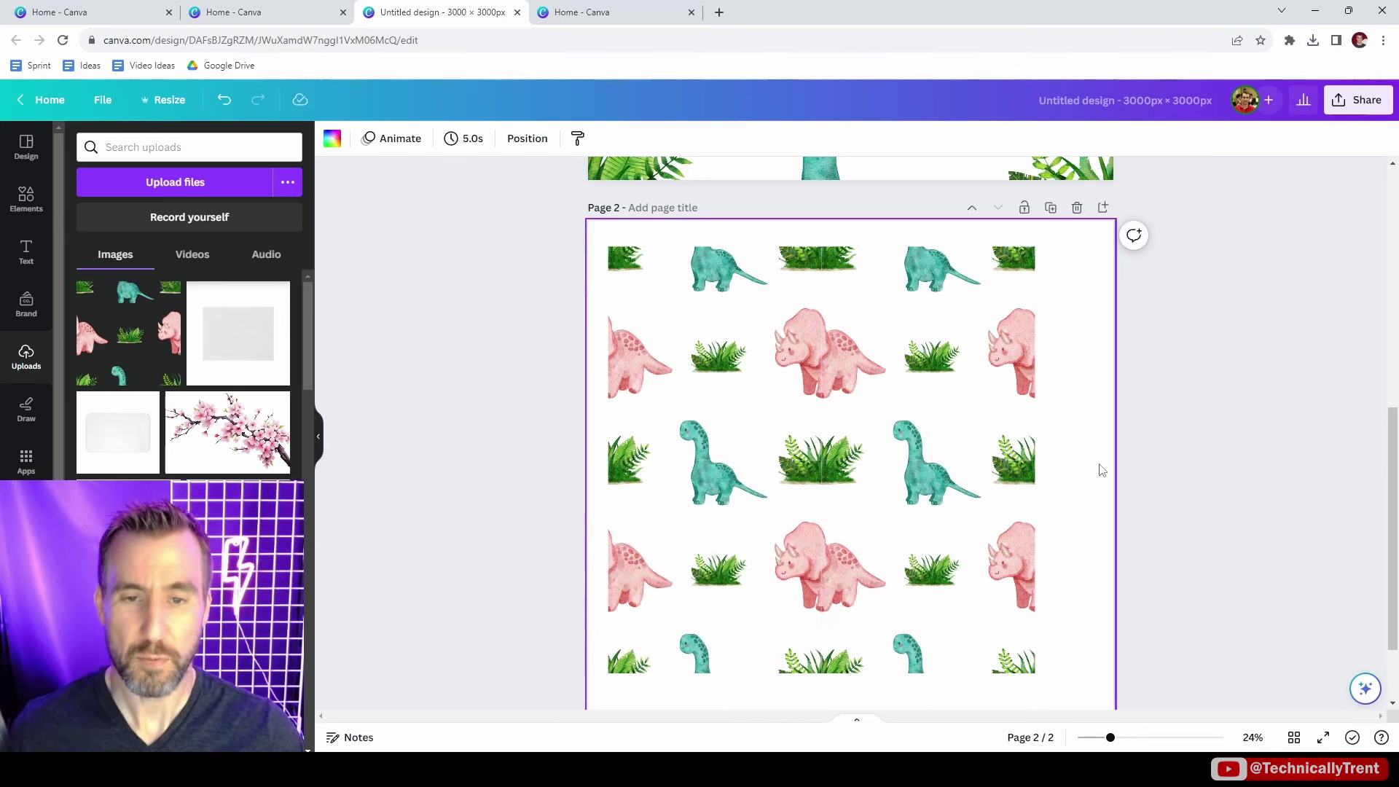
# - Zoom in on the 2×2 grid to inspect the seams, then zoom back out
pyautogui.scroll(5, 1081, 414)
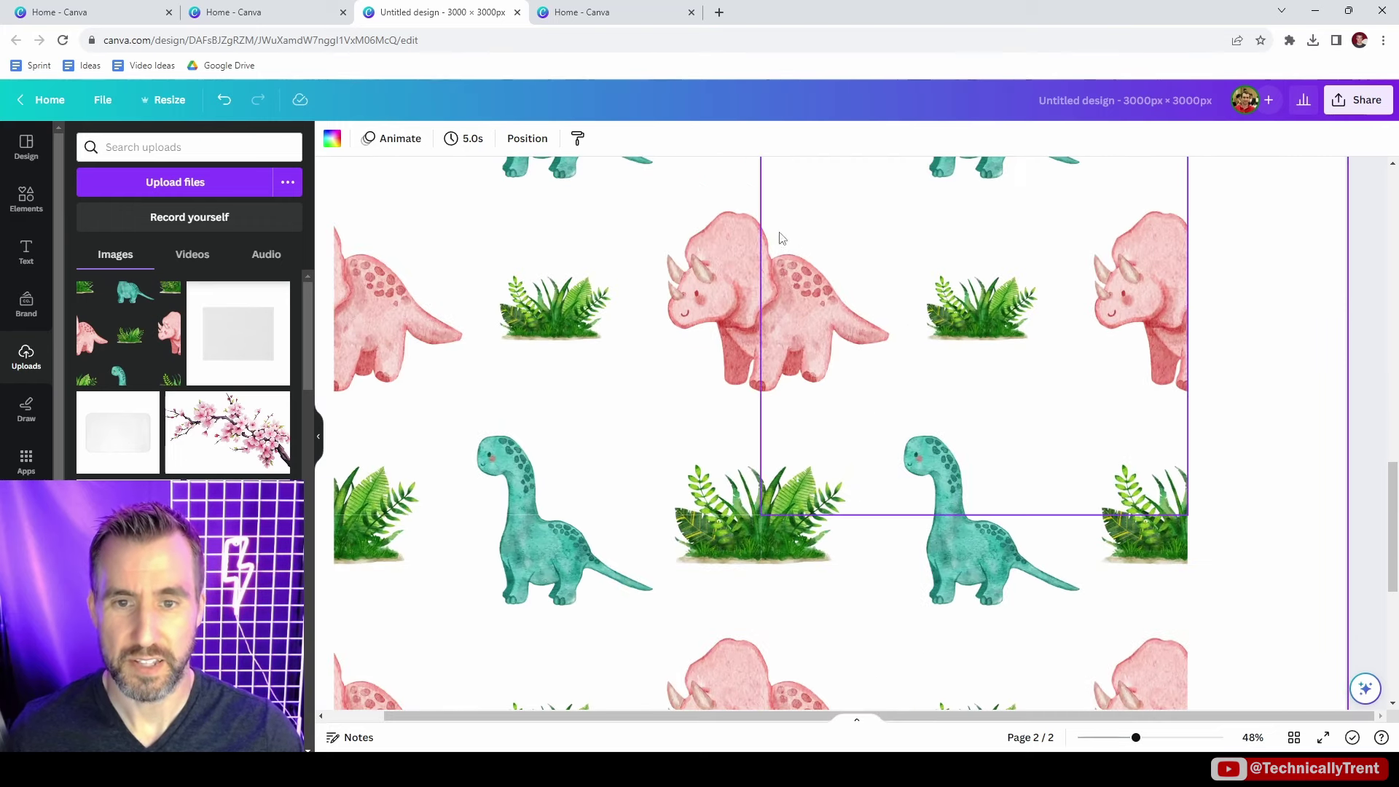
pyautogui.scroll(-3, 1268, 379)
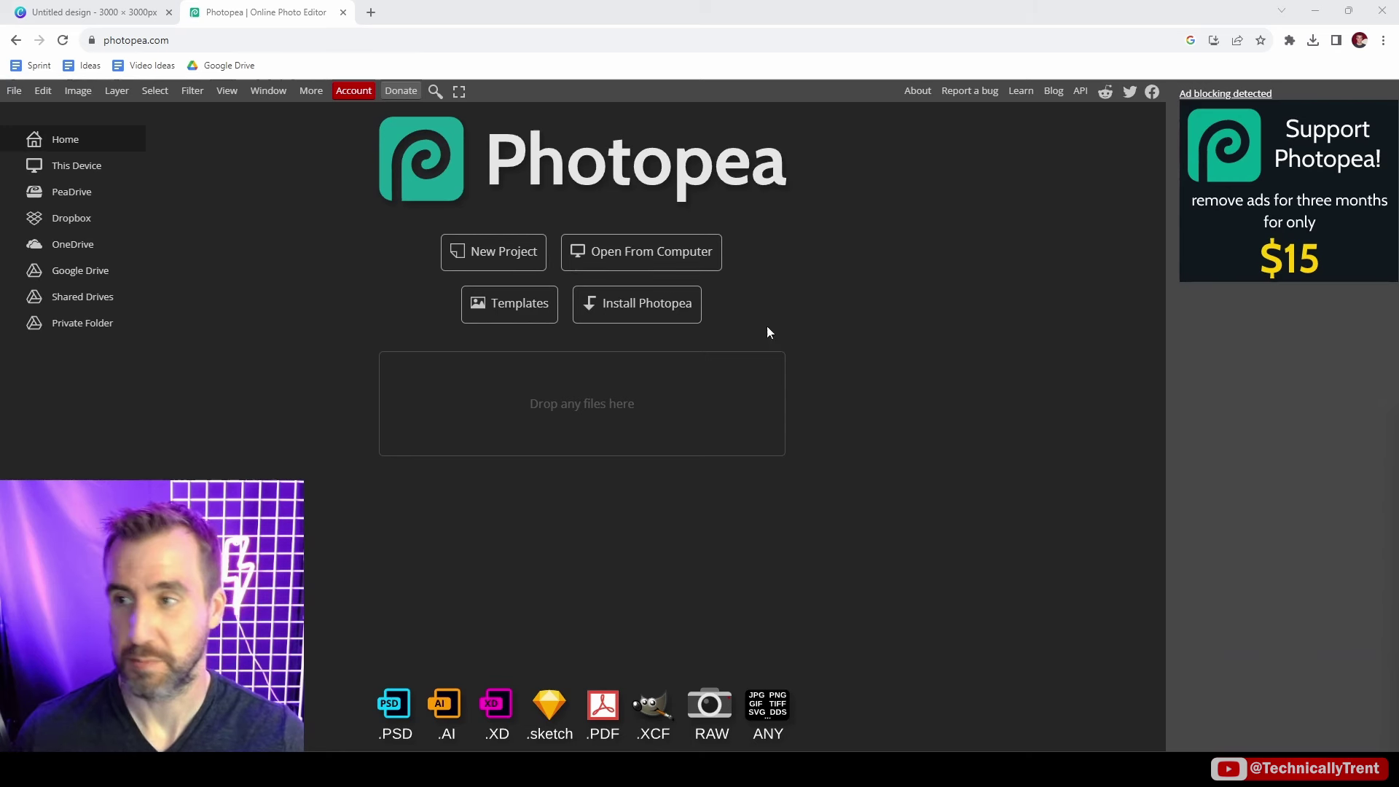
# - Start a new Photopea project and confirm its width and height of 5000 pixels
pyautogui.click(522, 255)
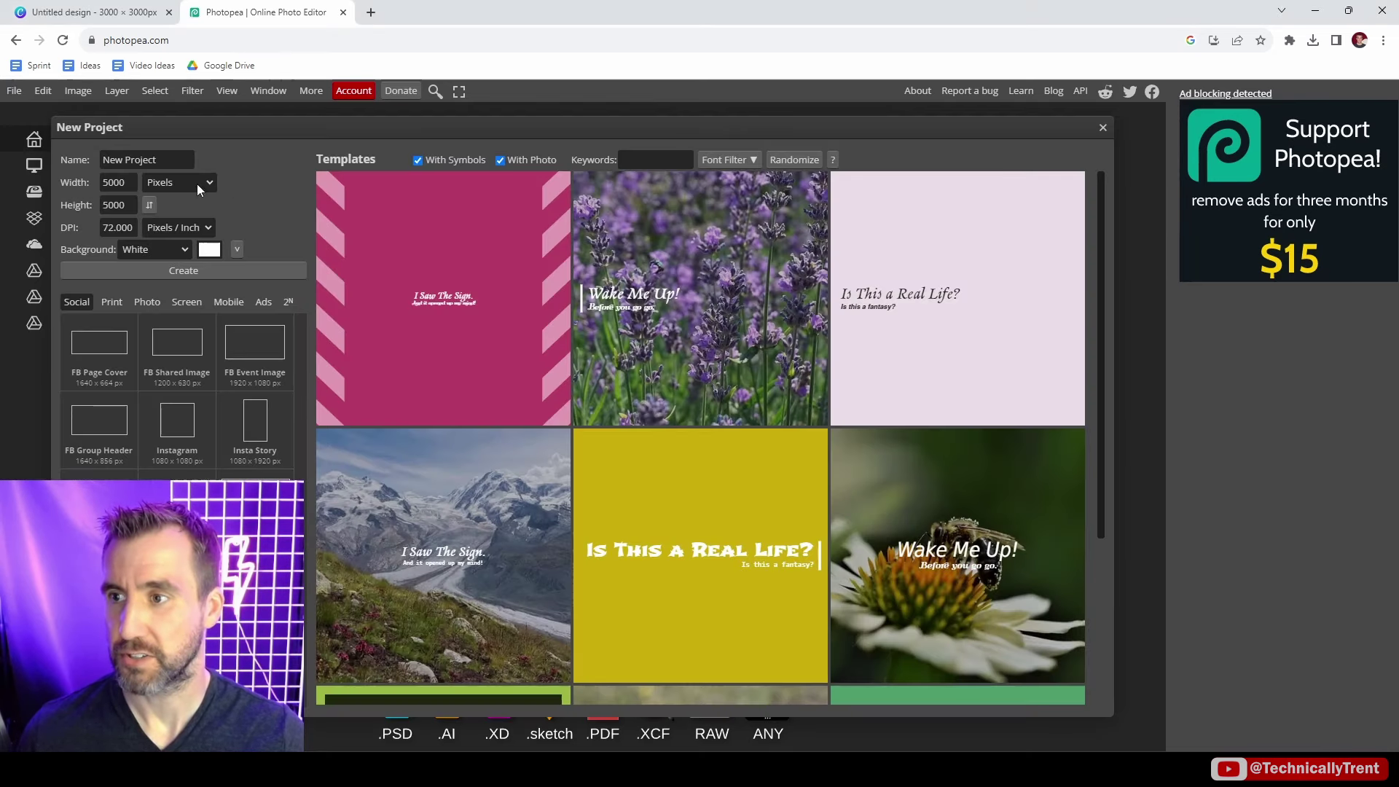
pyautogui.click(137, 160)
pyautogui.click(118, 184)
pyautogui.click(121, 198)
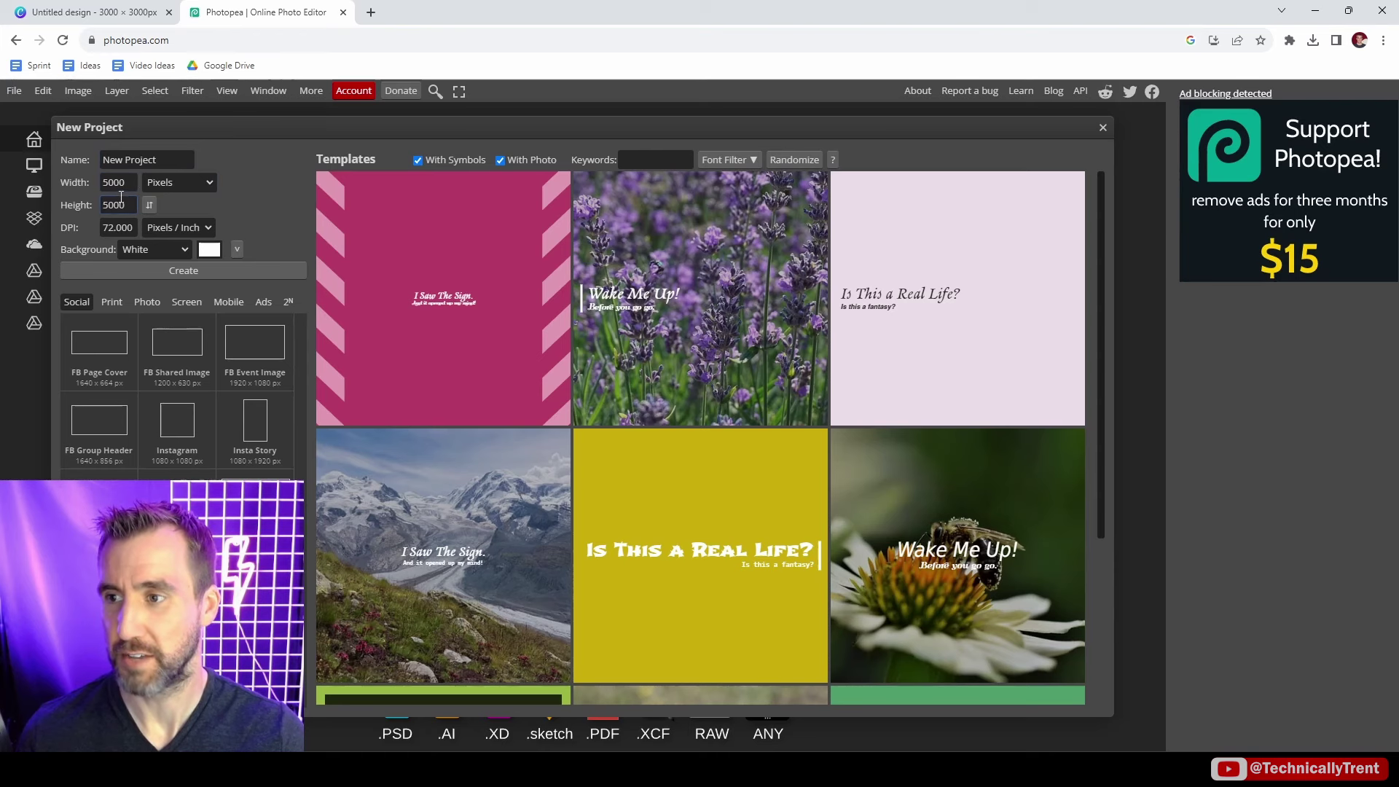
# - Create the 5000 × 5000 project and place Canva_Seamless.png, scaled to about 65%
pyautogui.click(202, 272)
pyautogui.click(14, 91)
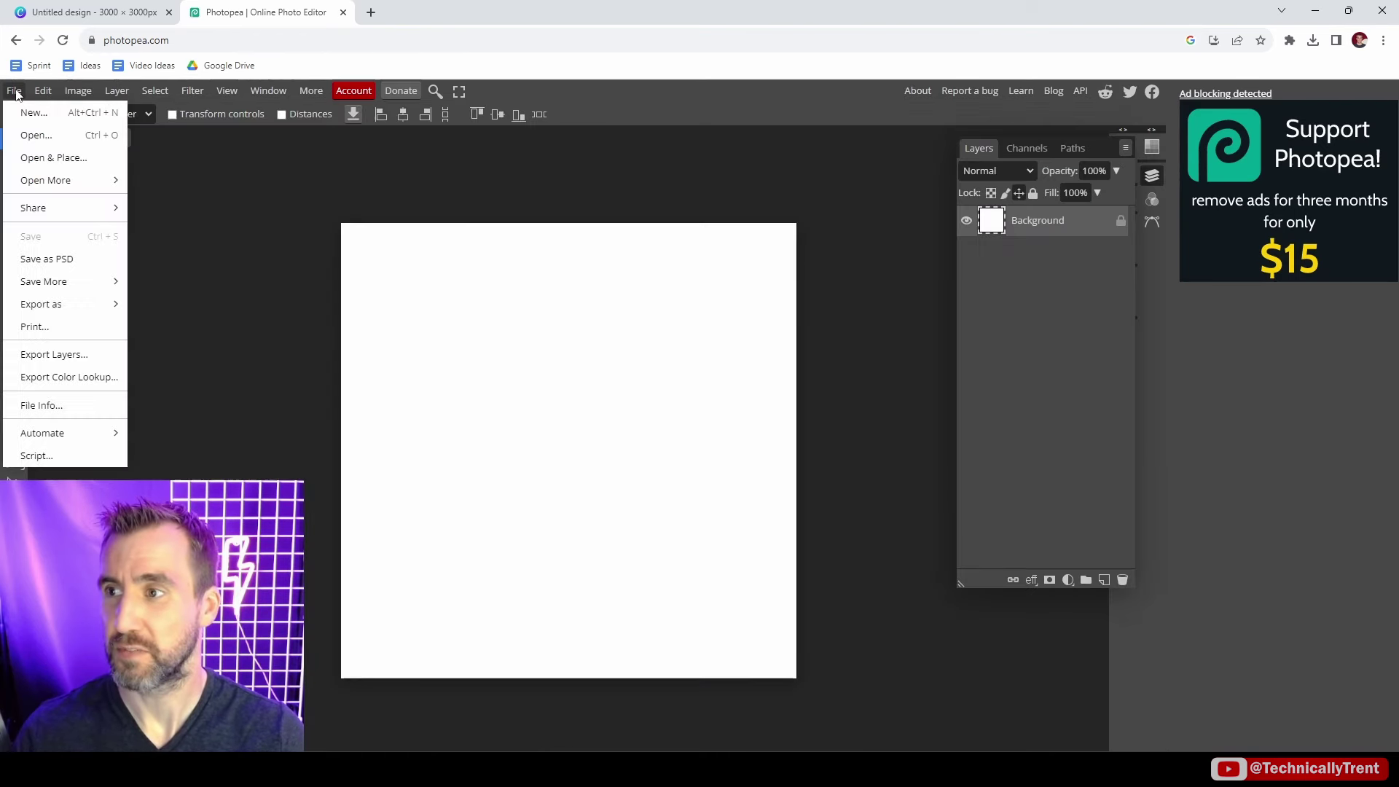
pyautogui.click(51, 159)
pyautogui.click(550, 327)
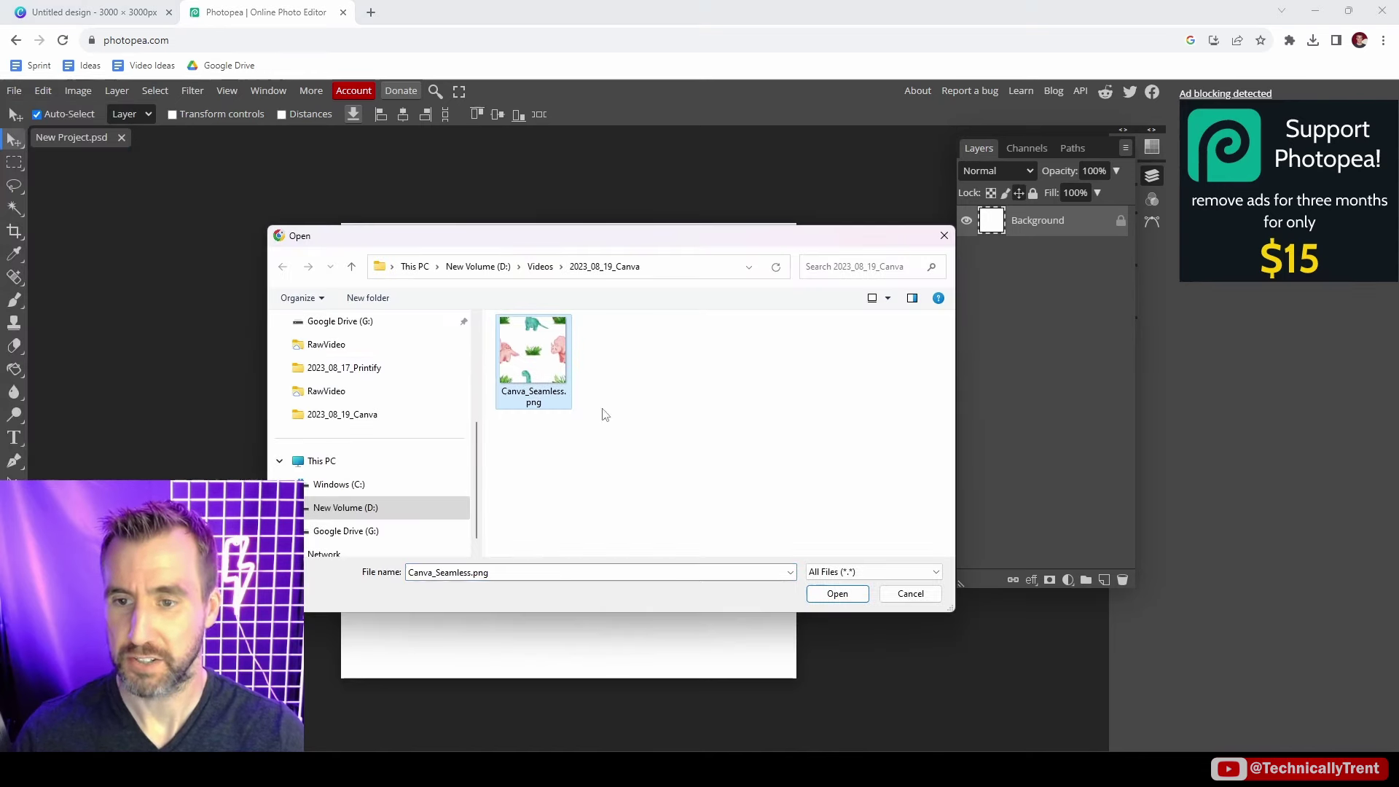
pyautogui.click(837, 593)
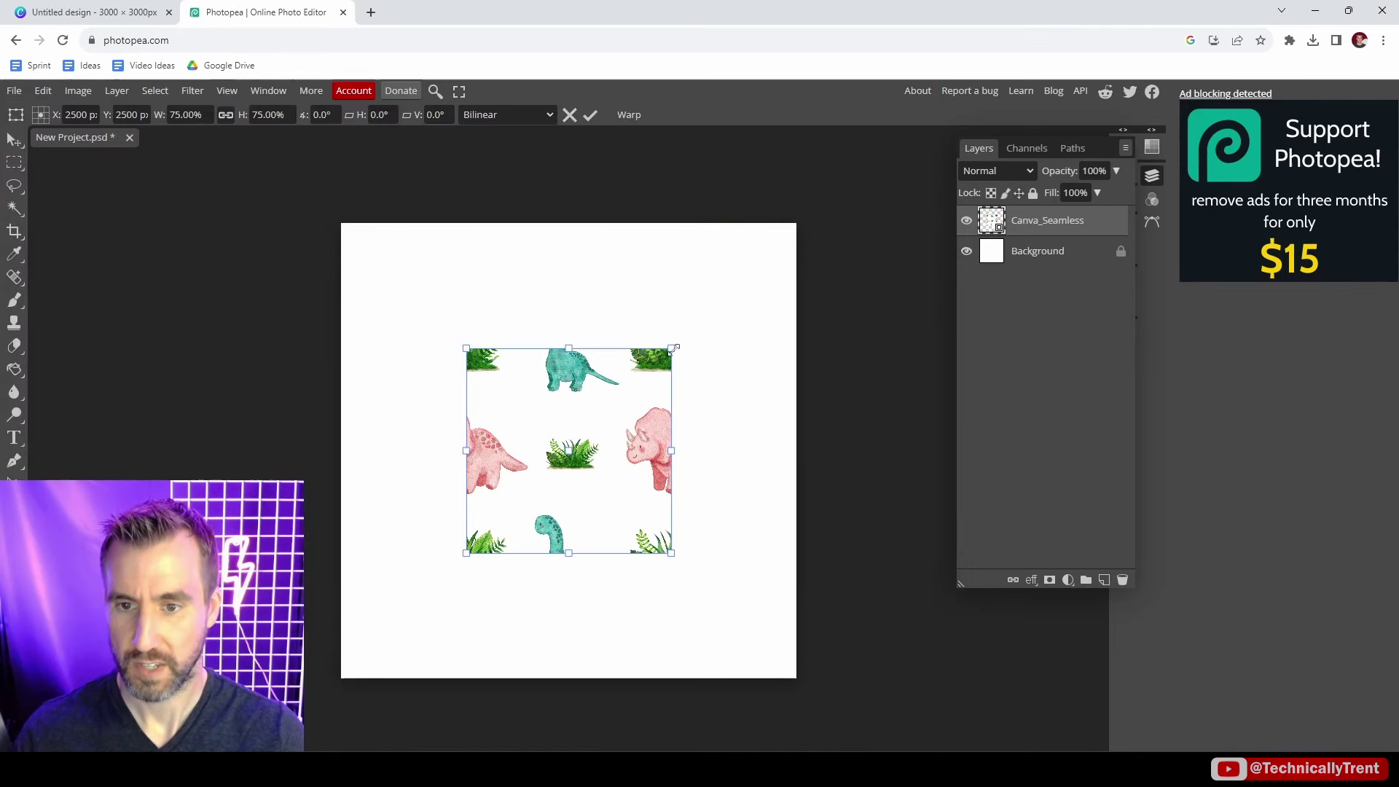
pyautogui.moveTo(672, 349); pyautogui.dragTo(644, 376)
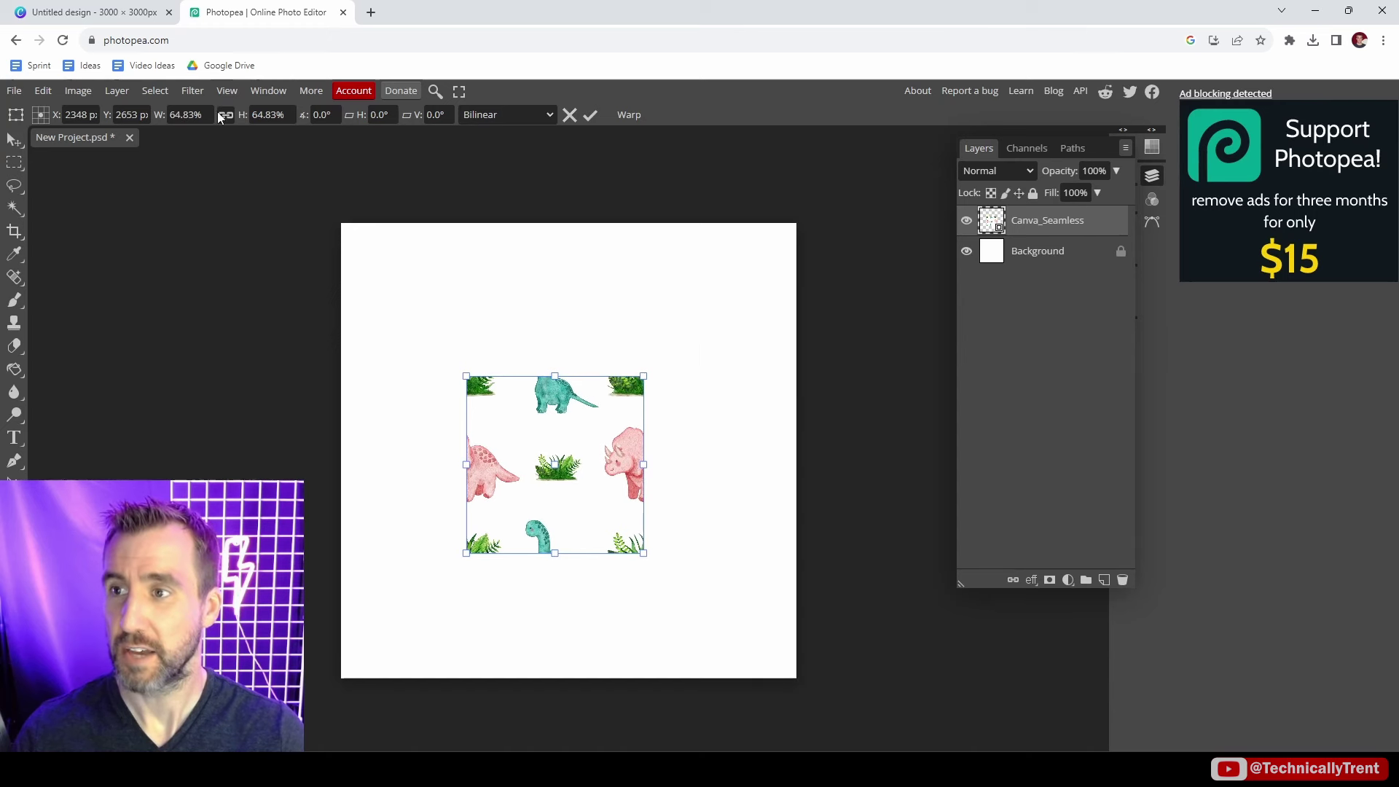
# - Apply Filter > Other > Repeat to tile the layer across the canvas
pyautogui.click(192, 90)
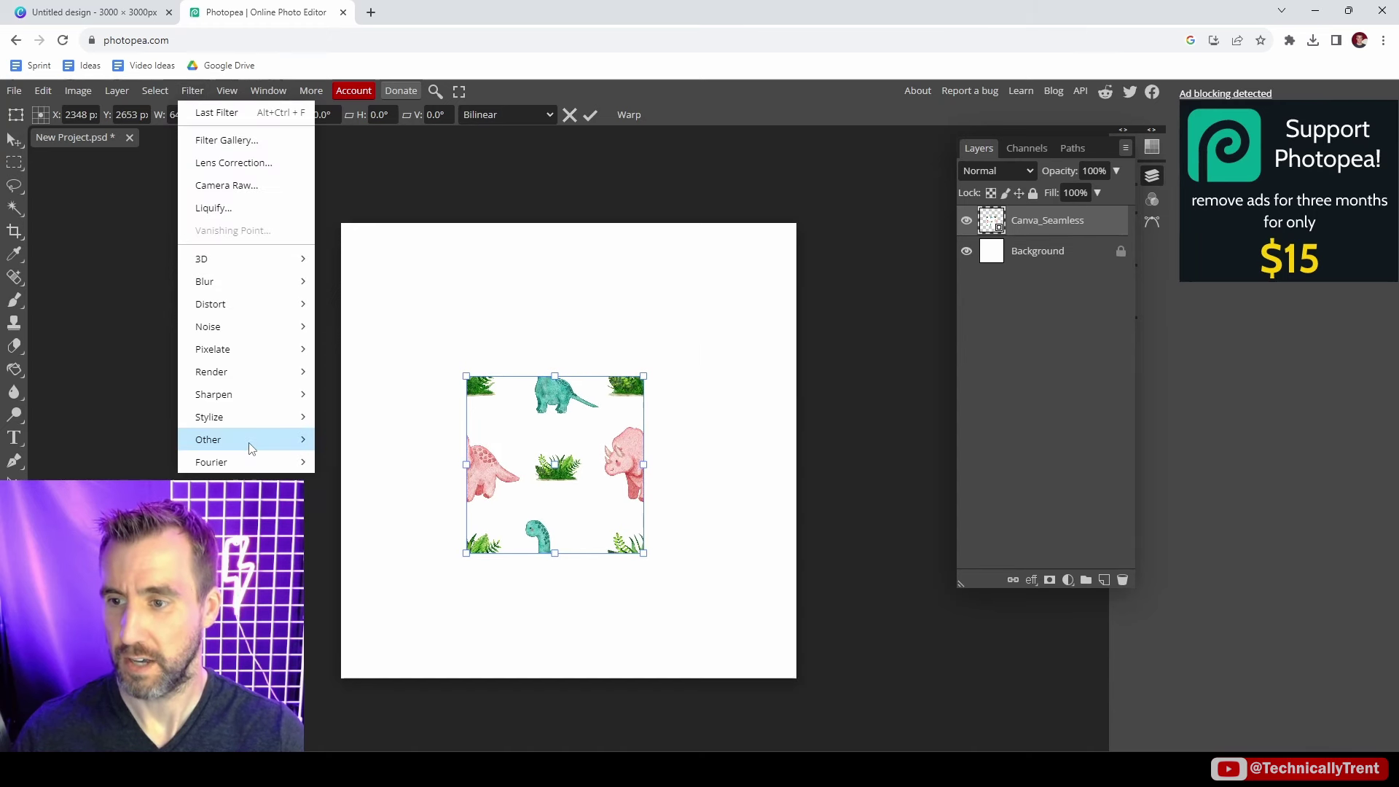
pyautogui.moveTo(250, 448)
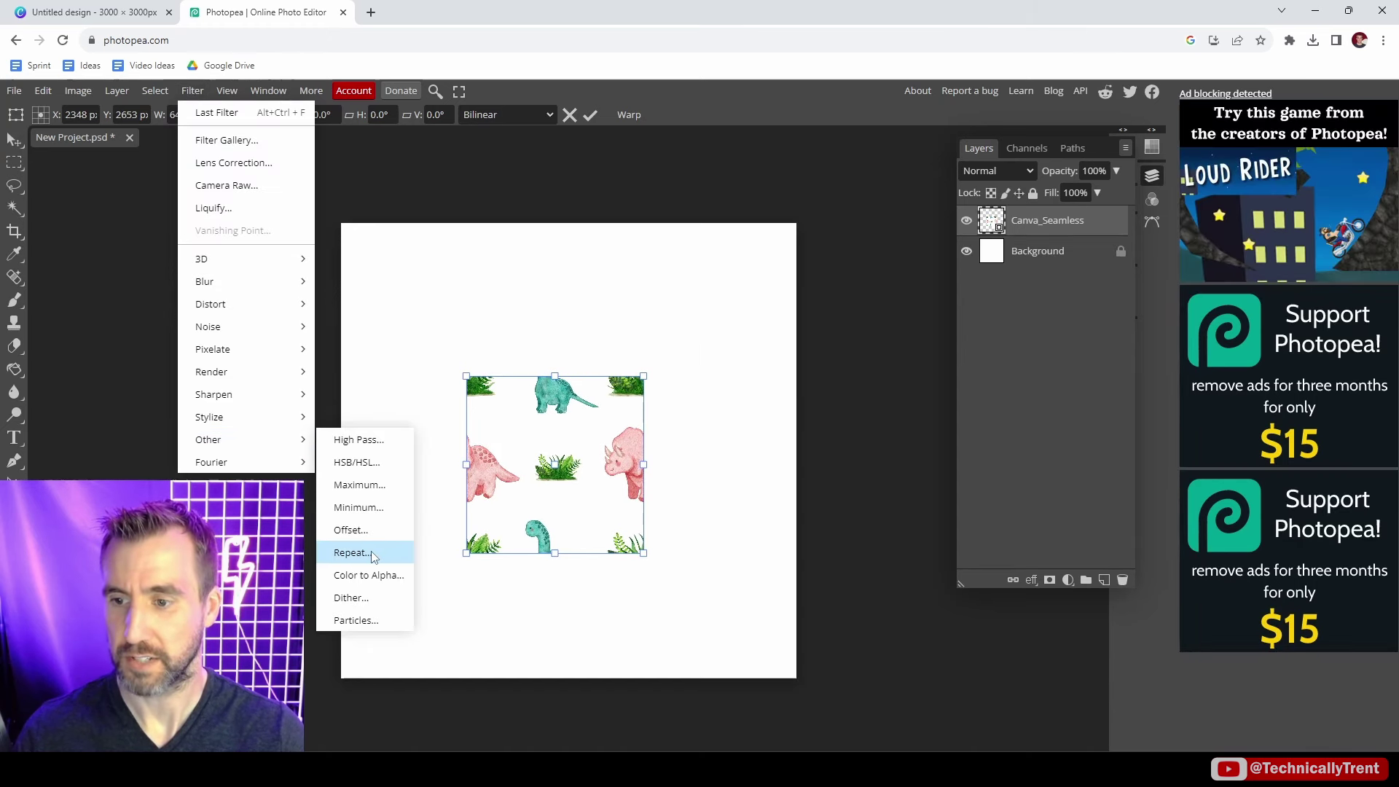
pyautogui.click(371, 553)
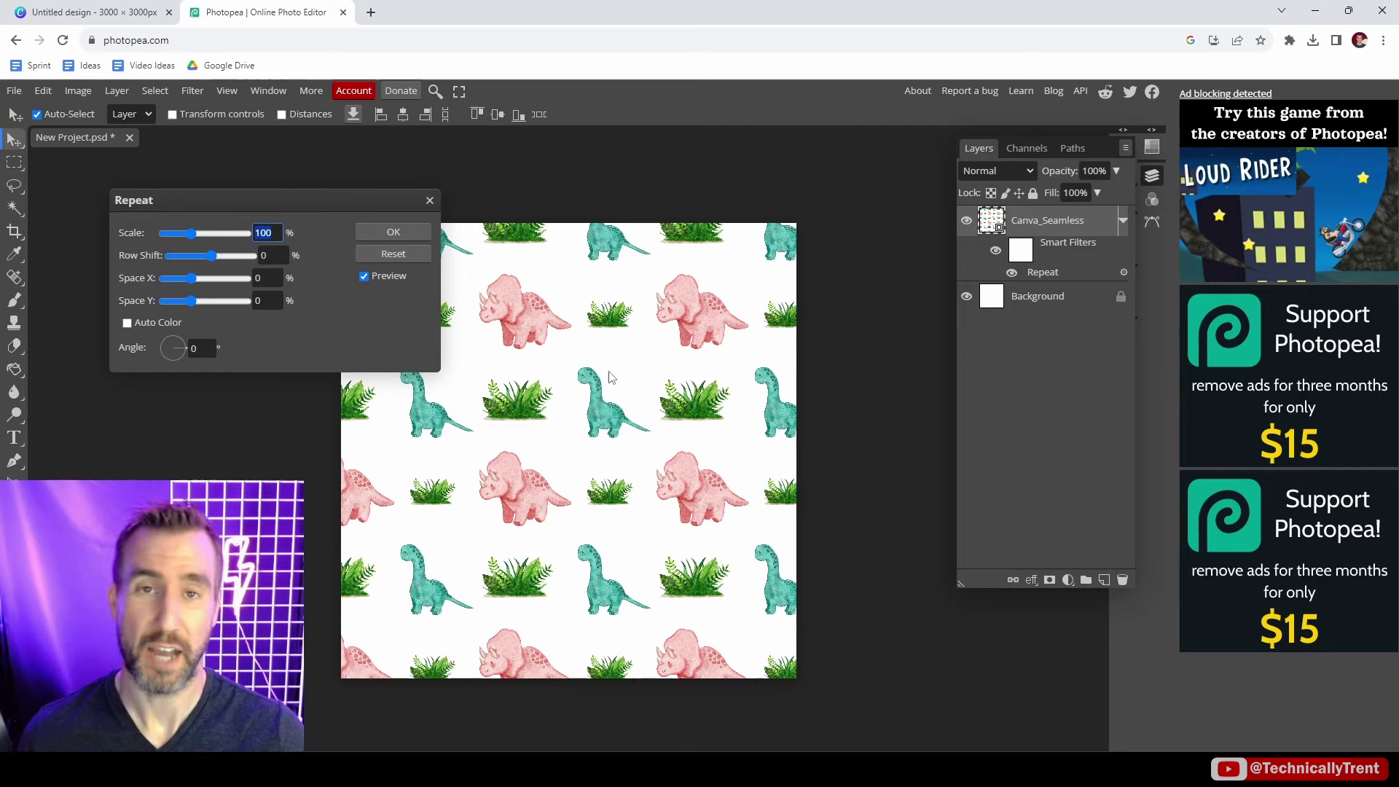
# - Confirm the Repeat settings, then zoom and pan across the tiled pattern
pyautogui.click(404, 233)
pyautogui.scroll(2, 565, 359)
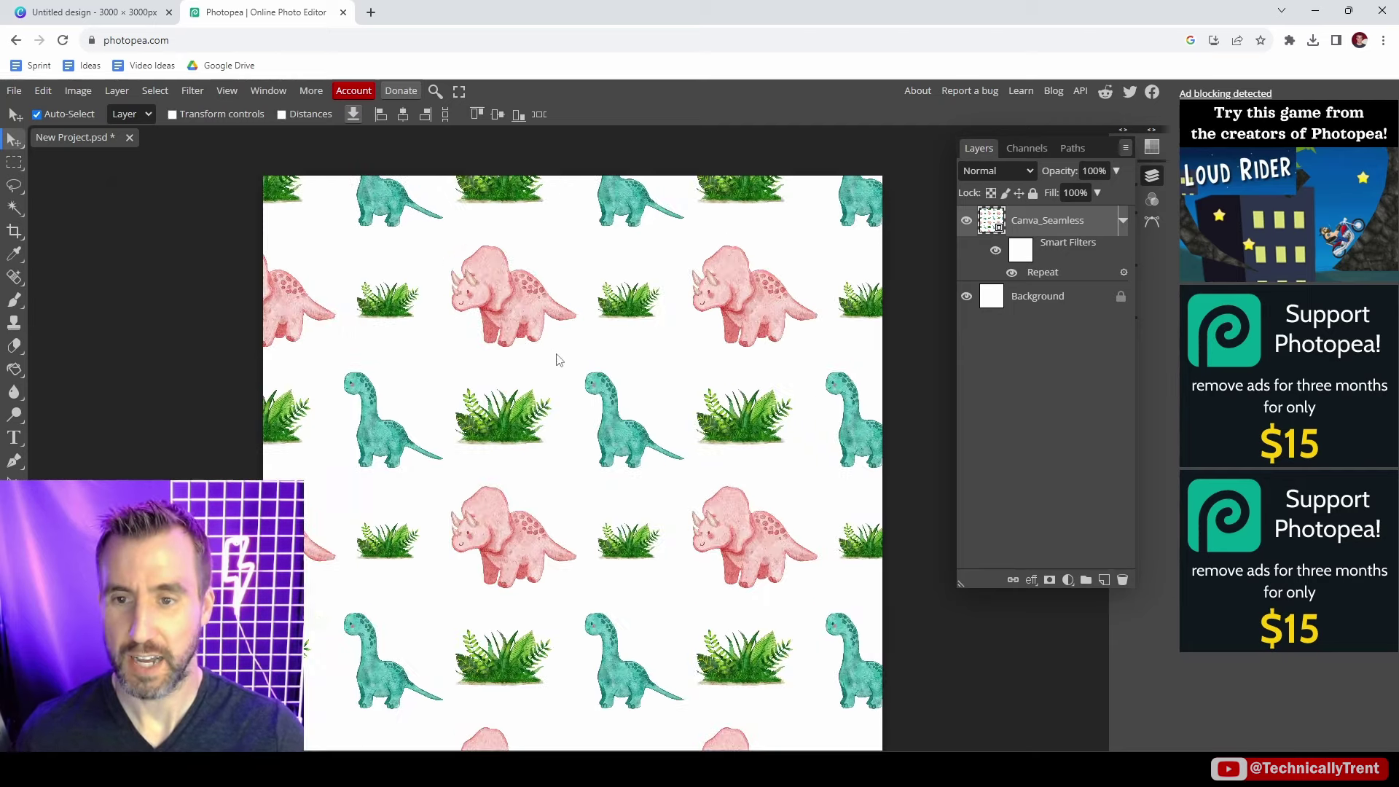
pyautogui.scroll(2, 565, 359)
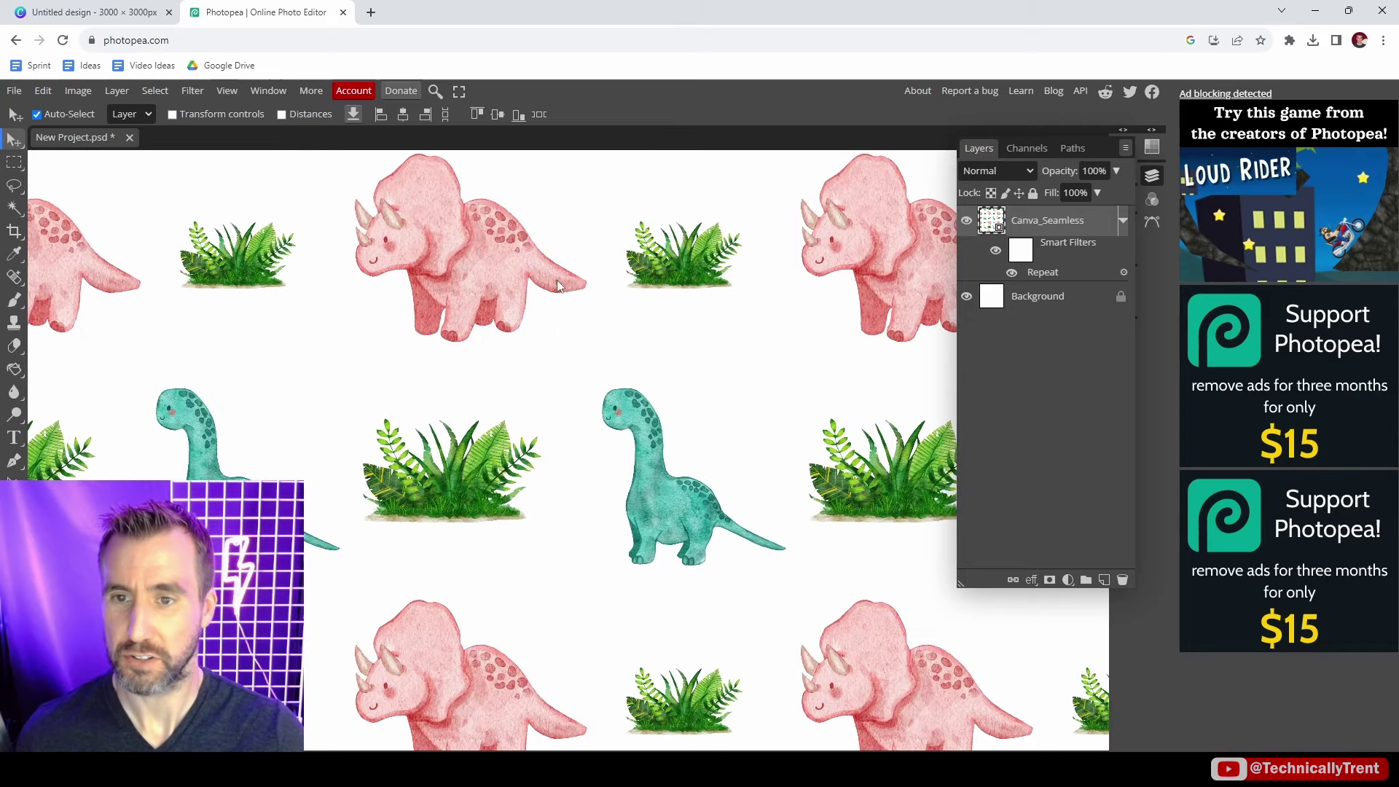
pyautogui.moveTo(557, 285); pyautogui.dragTo(607, 345)
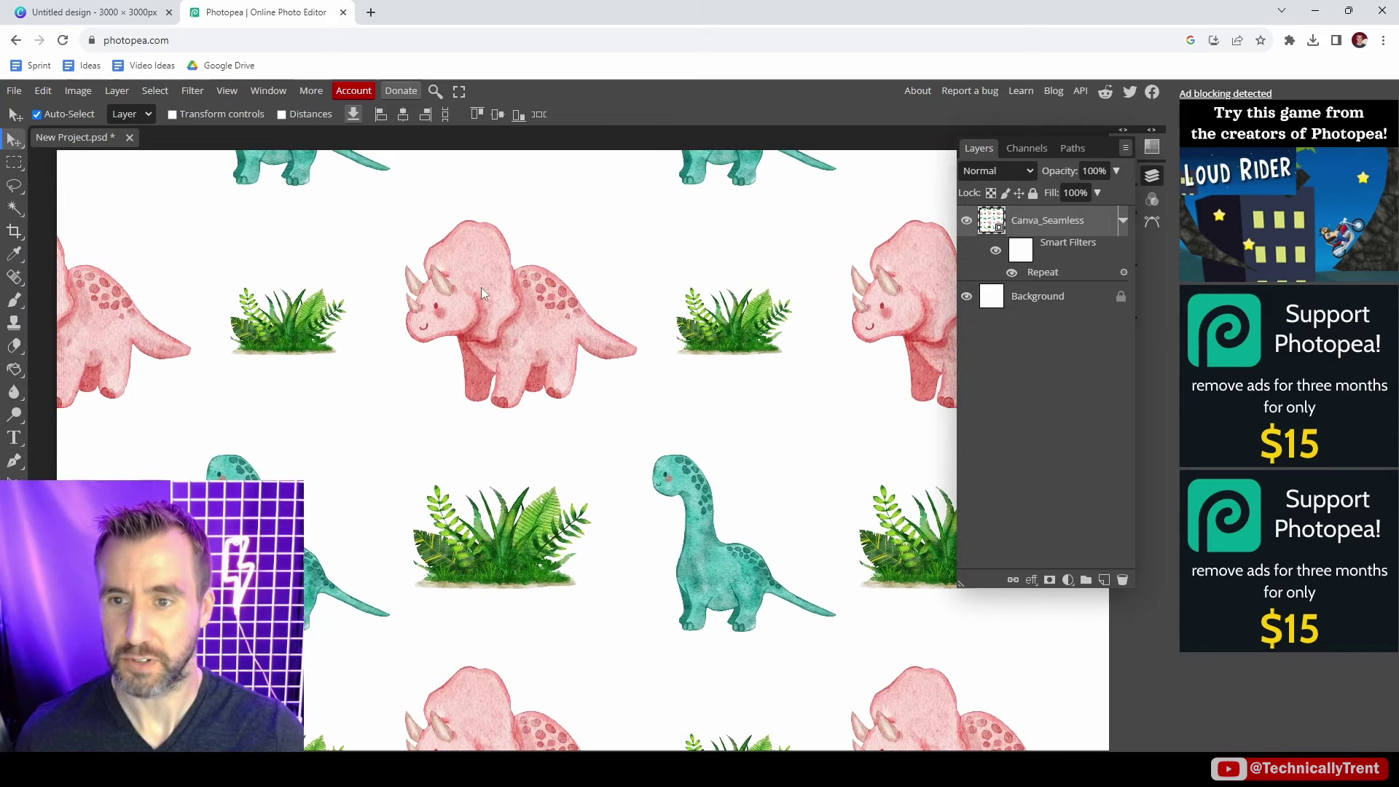
pyautogui.scroll(1, 492, 280)
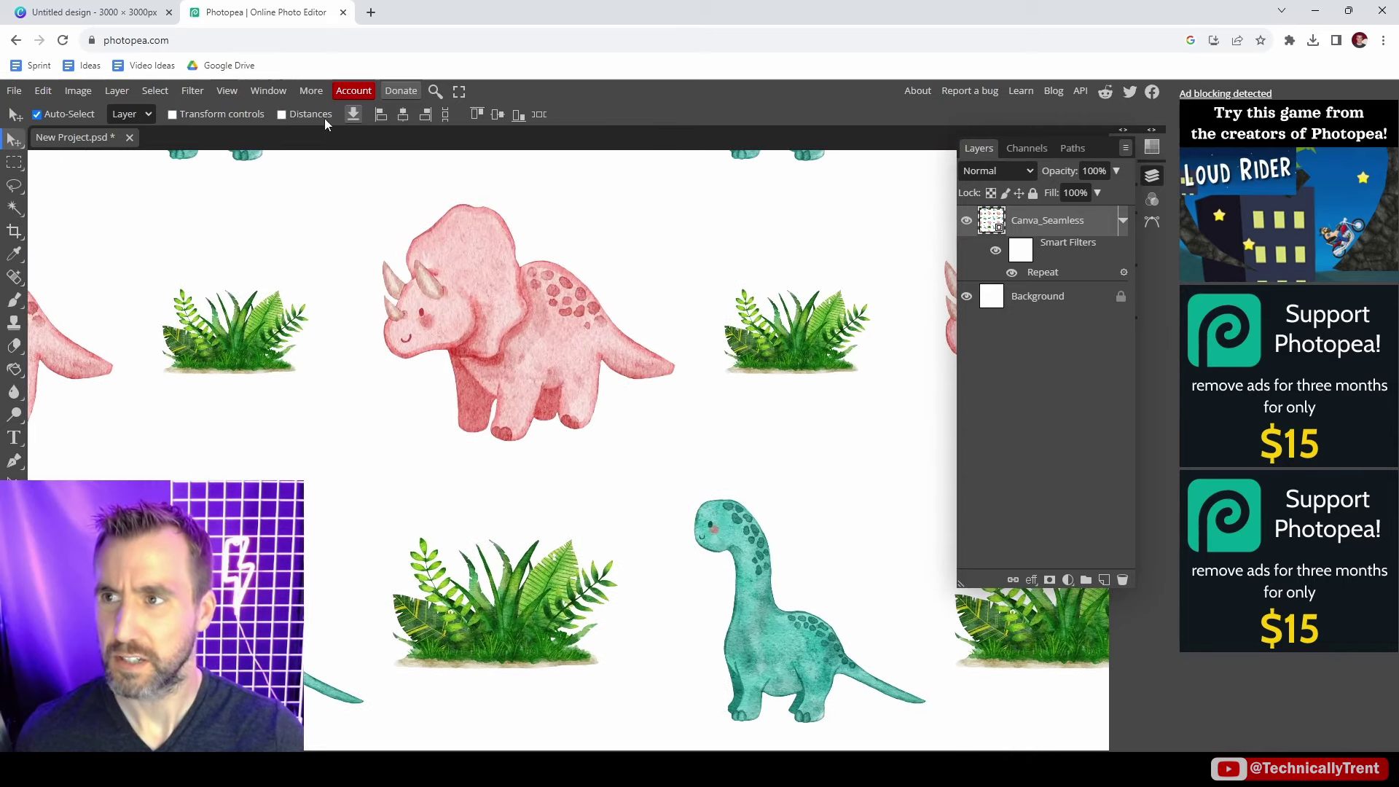
# - Compare the Canva design against the Photopea pattern, scrolling around to check the seams
pyautogui.click(91, 12)
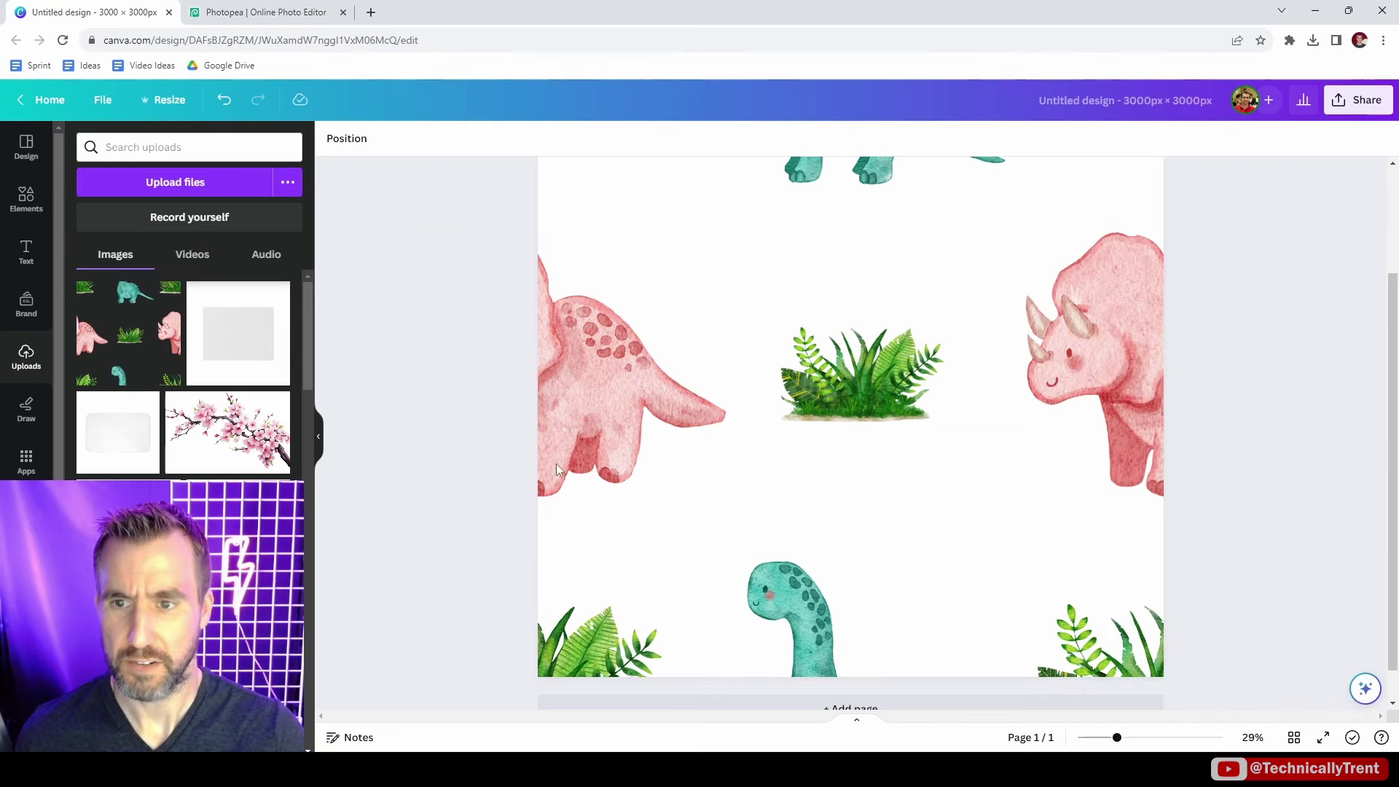
pyautogui.click(259, 12)
pyautogui.scroll(2, 530, 259)
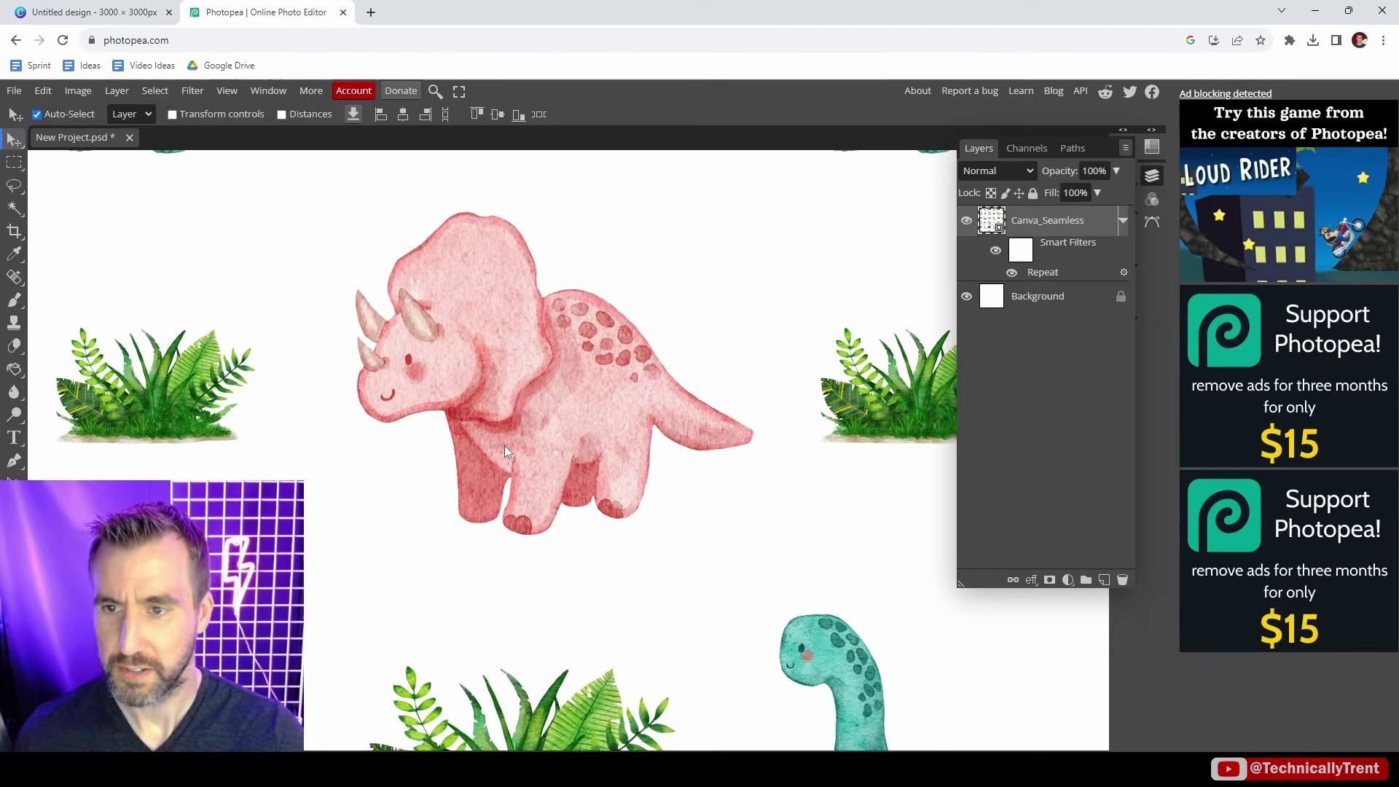
pyautogui.click(91, 12)
pyautogui.scroll(-1, 824, 474)
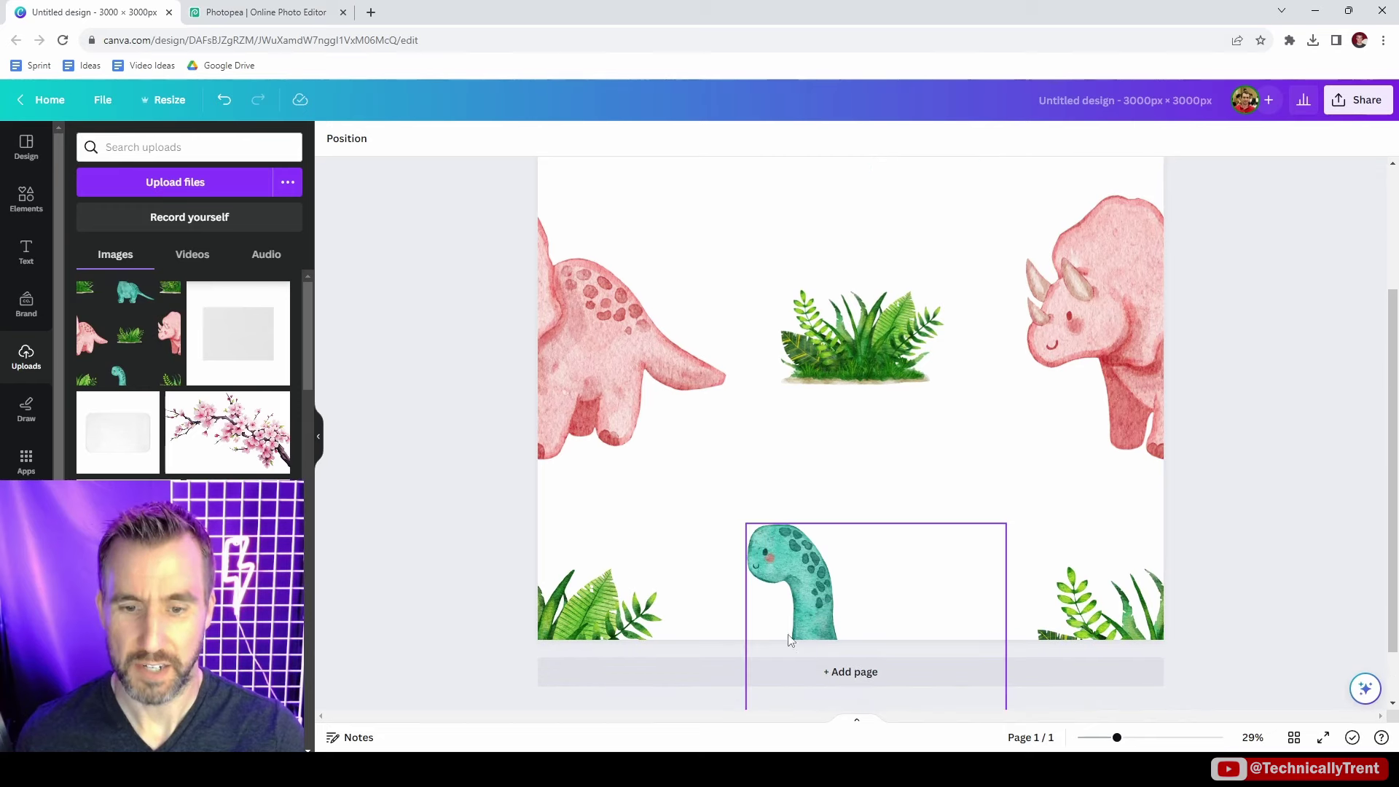
pyautogui.click(313, 13)
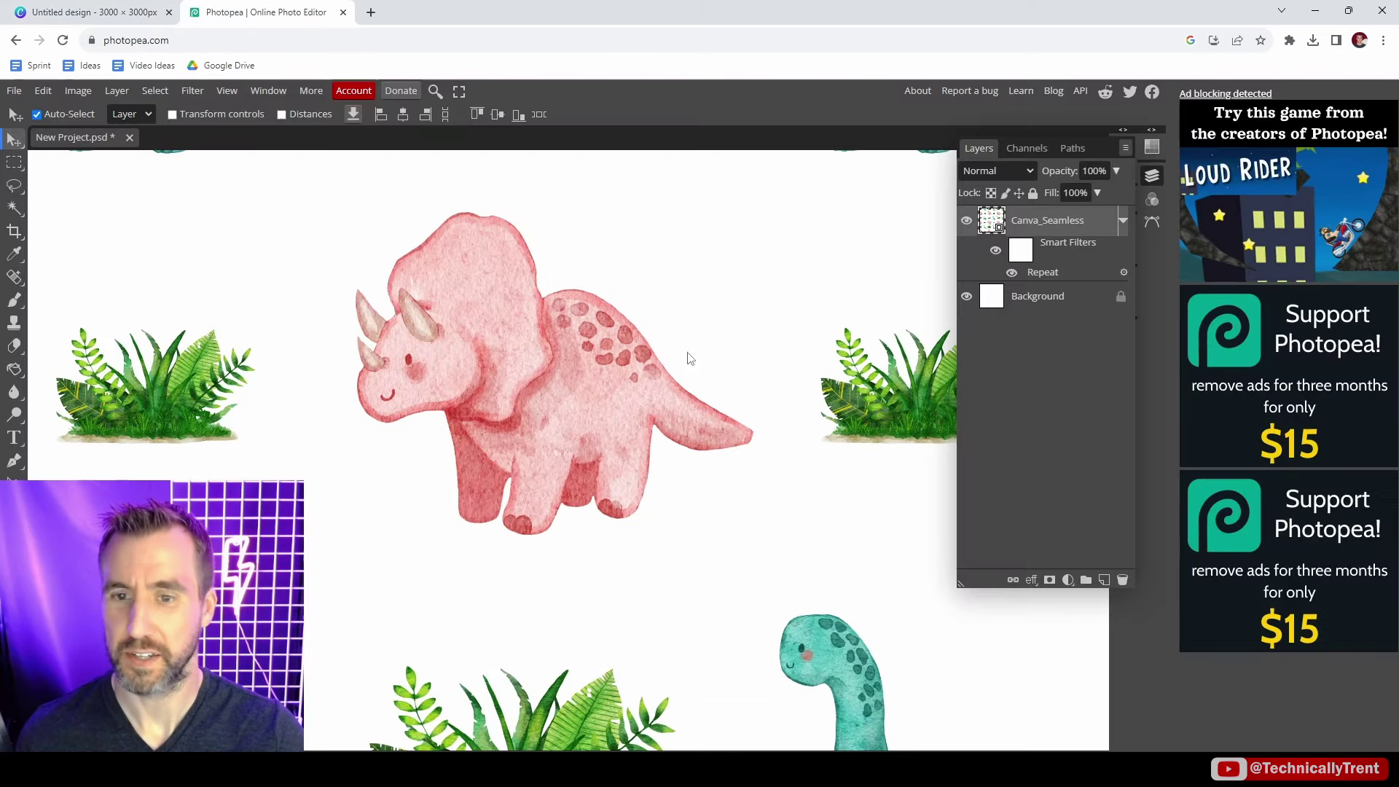
pyautogui.scroll(-5, 750, 400)
pyautogui.hscroll(5, 531, 379)
pyautogui.scroll(1, 526, 382)
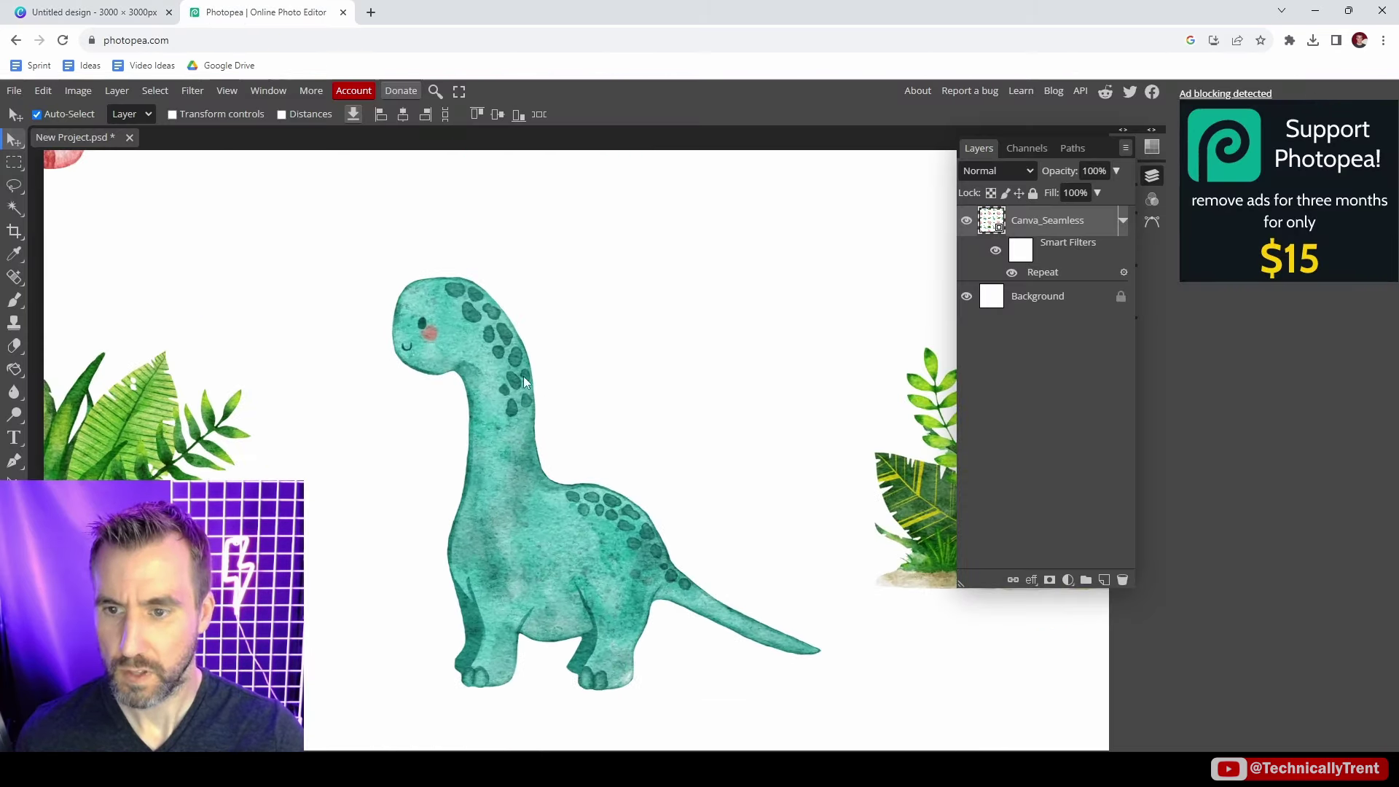
pyautogui.scroll(-3, 447, 414)
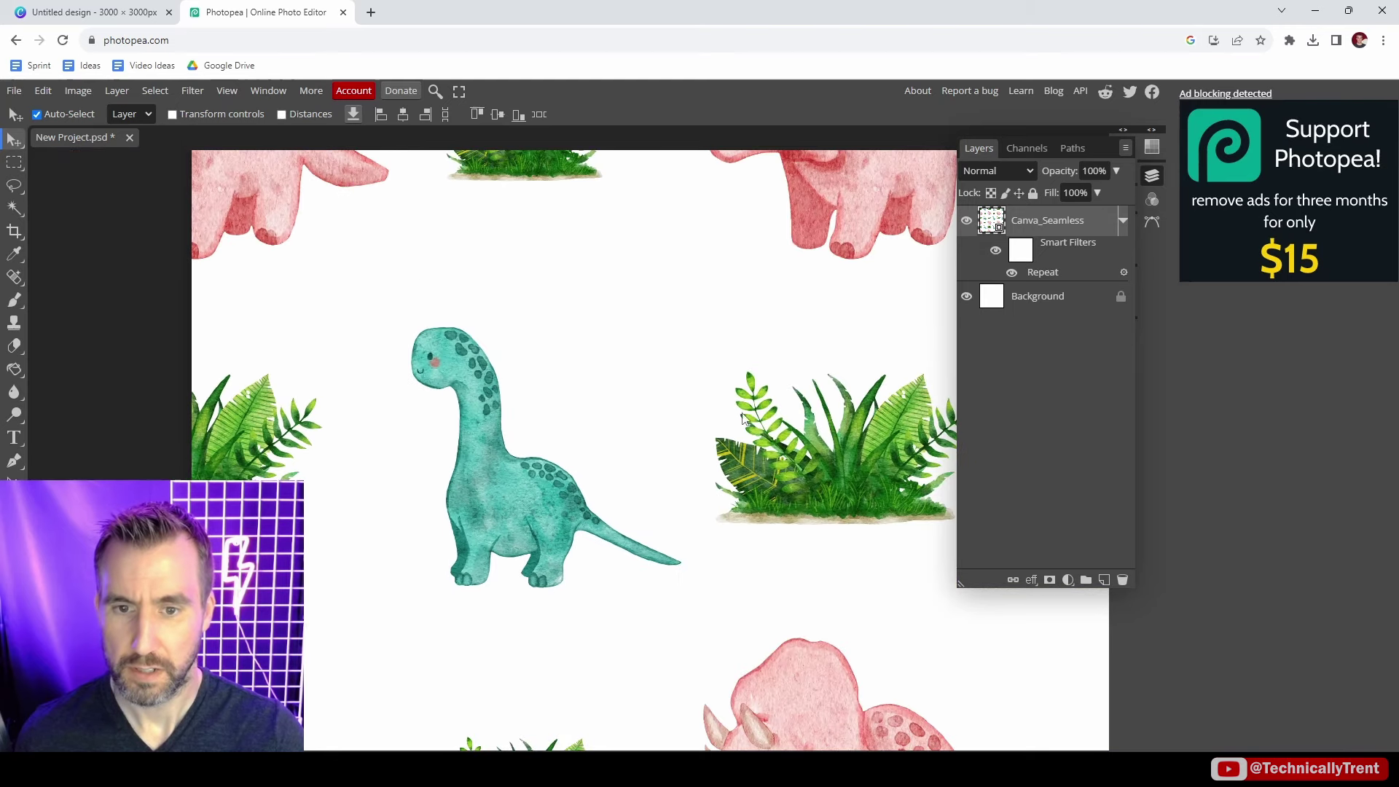
pyautogui.scroll(-2, 774, 417)
pyautogui.hscroll(3, 774, 417)
pyautogui.scroll(3, 682, 360)
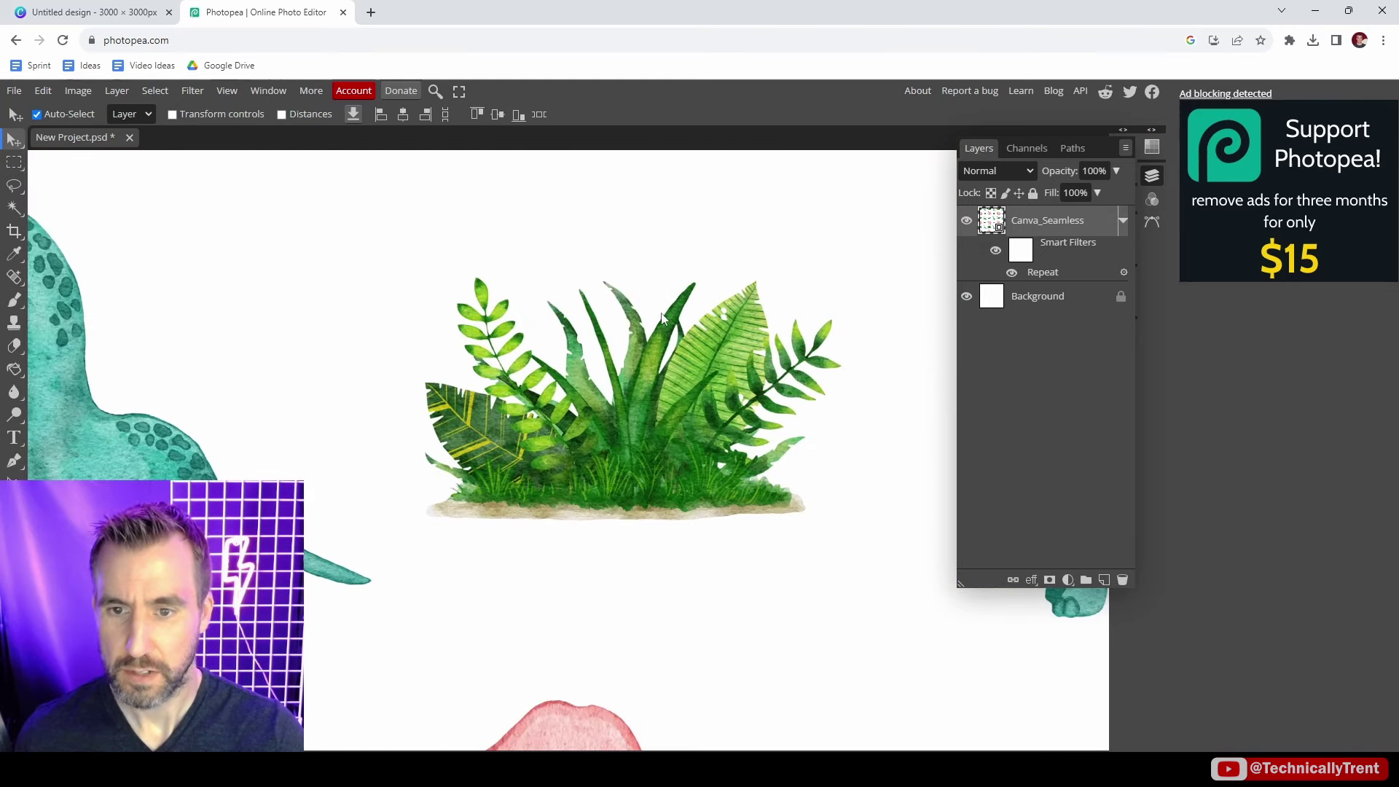
pyautogui.scroll(-5, 554, 339)
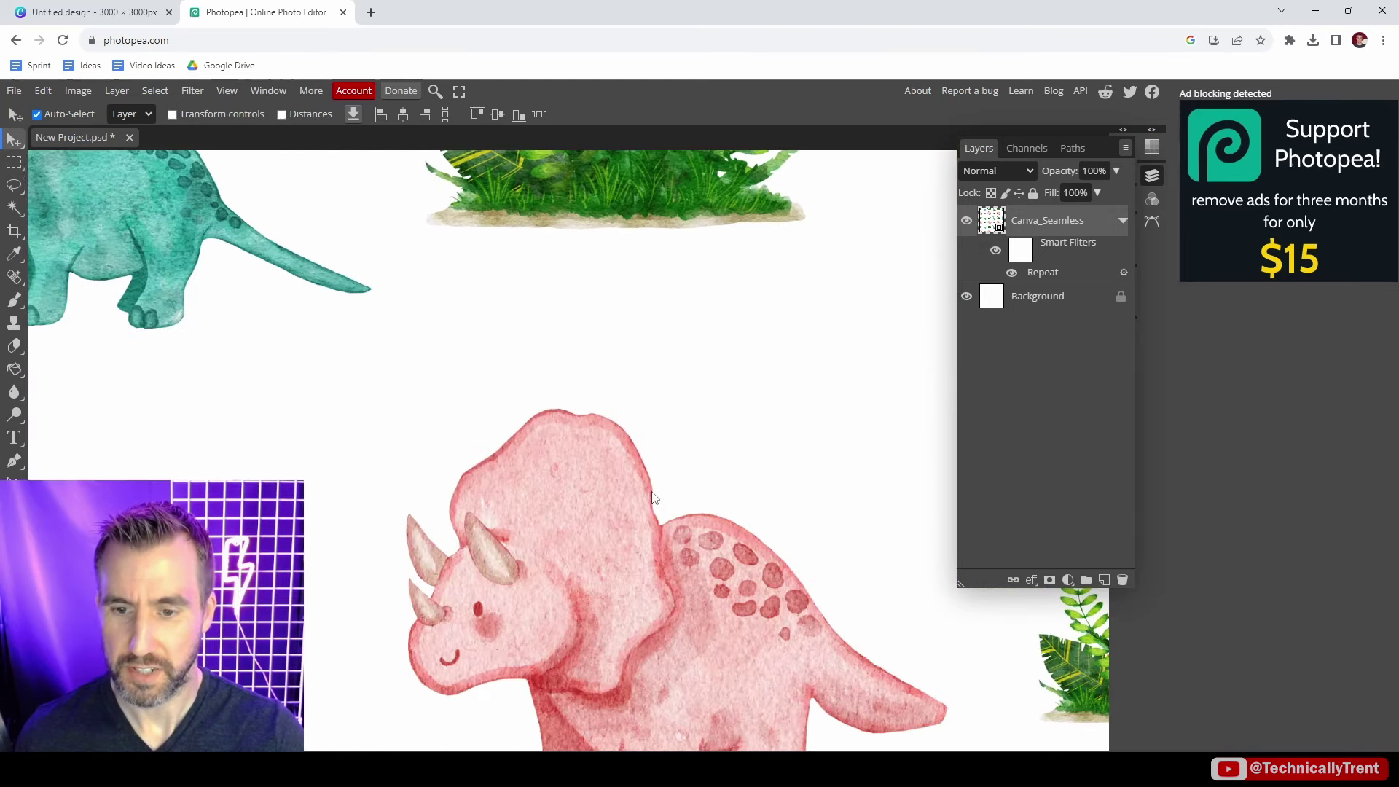
pyautogui.scroll(-3, 671, 452)
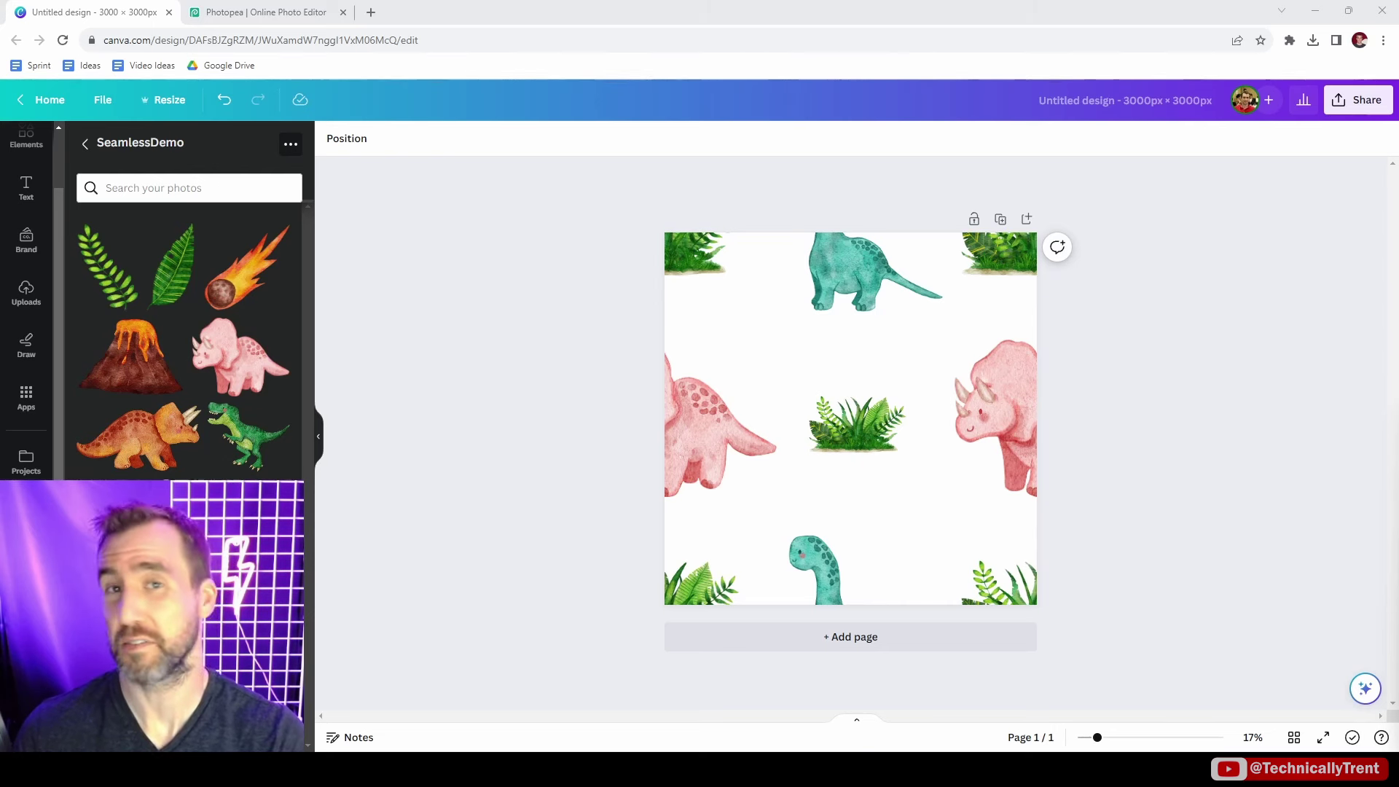
# - Move both pink dinosaur edge pieces slightly higher and nudge both teal dinosaurs right and down
pyautogui.click(718, 415)
pyautogui.keyDown('shift'); pyautogui.click(1006, 414); pyautogui.keyUp('shift')
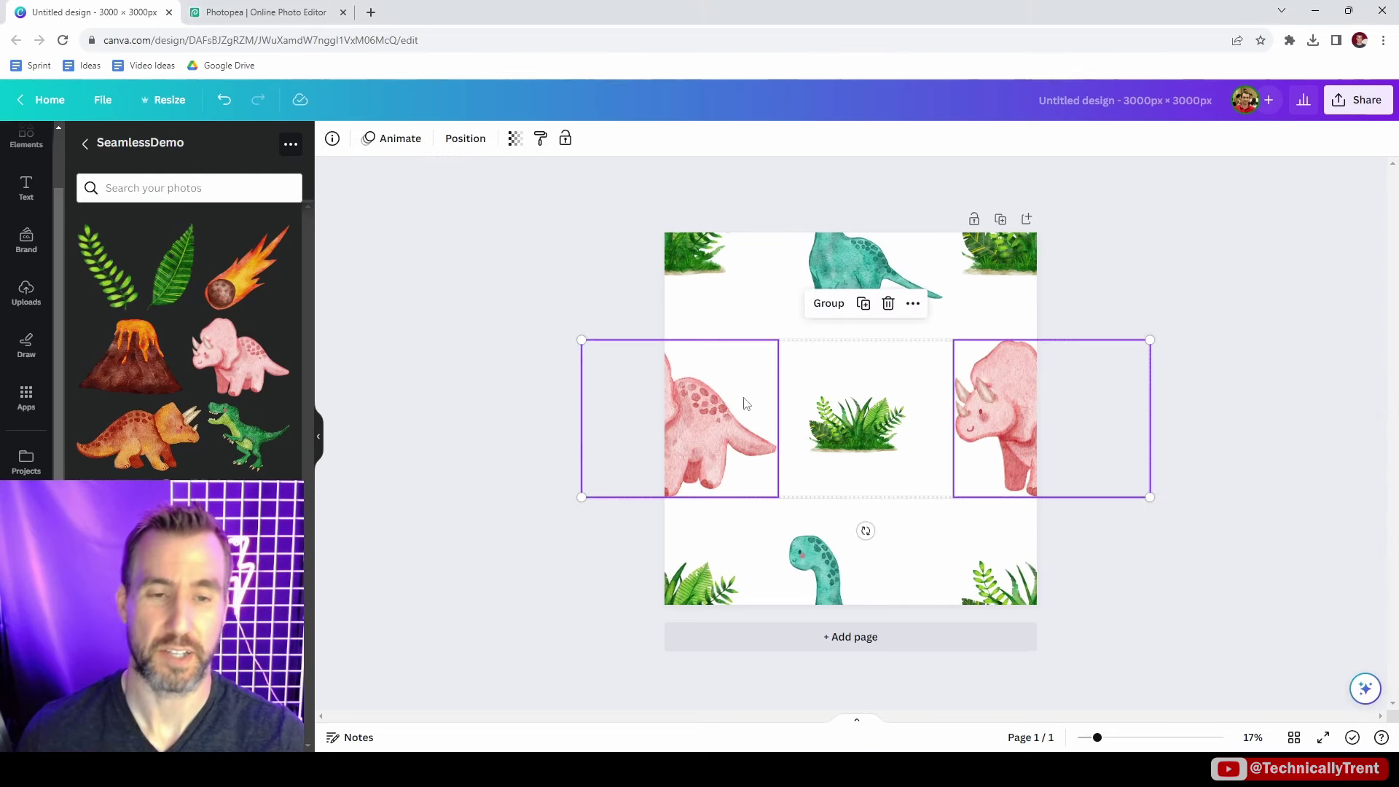
pyautogui.moveTo(989, 429); pyautogui.dragTo(975, 402)
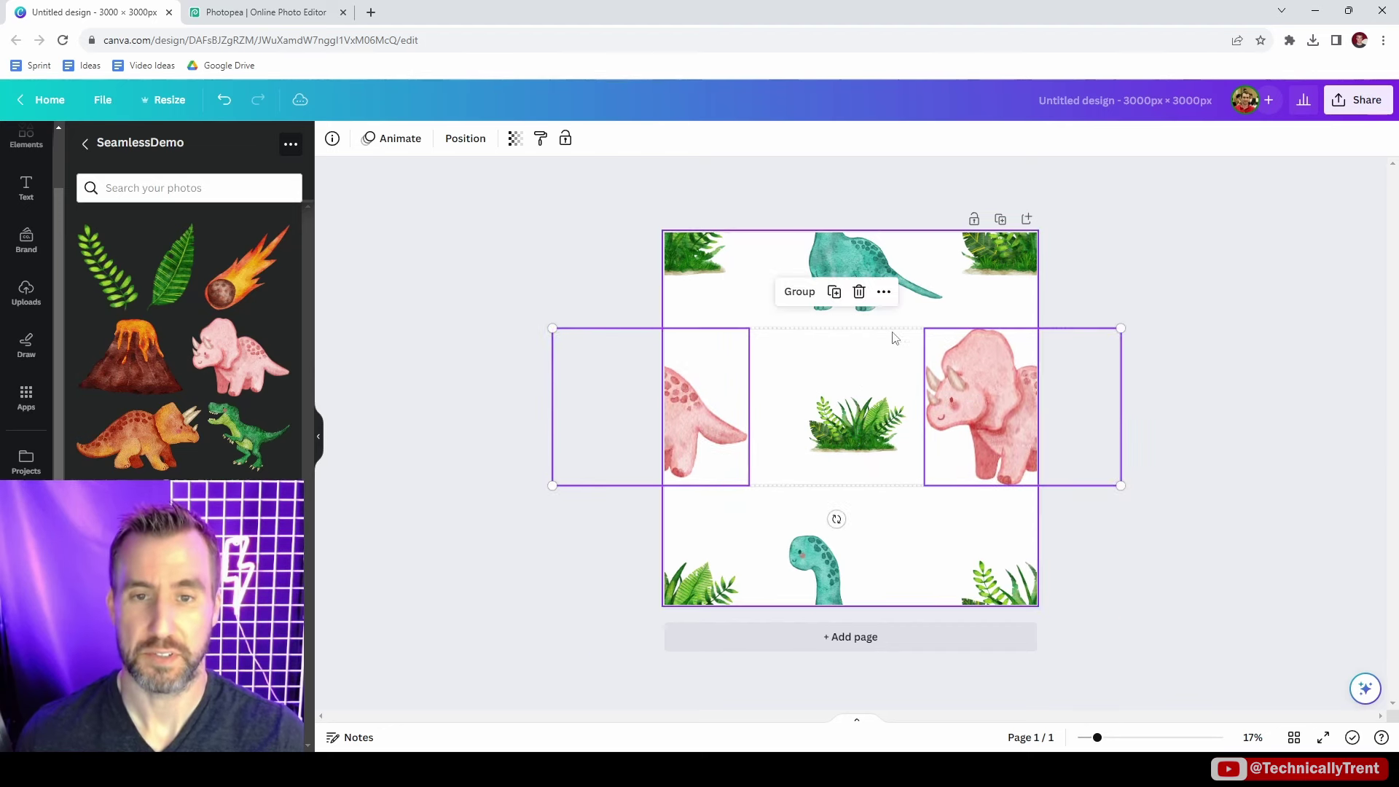
pyautogui.click(856, 254)
pyautogui.keyDown('shift'); pyautogui.click(812, 558); pyautogui.keyUp('shift')
pyautogui.moveTo(812, 557)
pyautogui.mouseDown()
pyautogui.moveTo(820, 576)
pyautogui.moveTo(801, 558)
pyautogui.mouseUp()
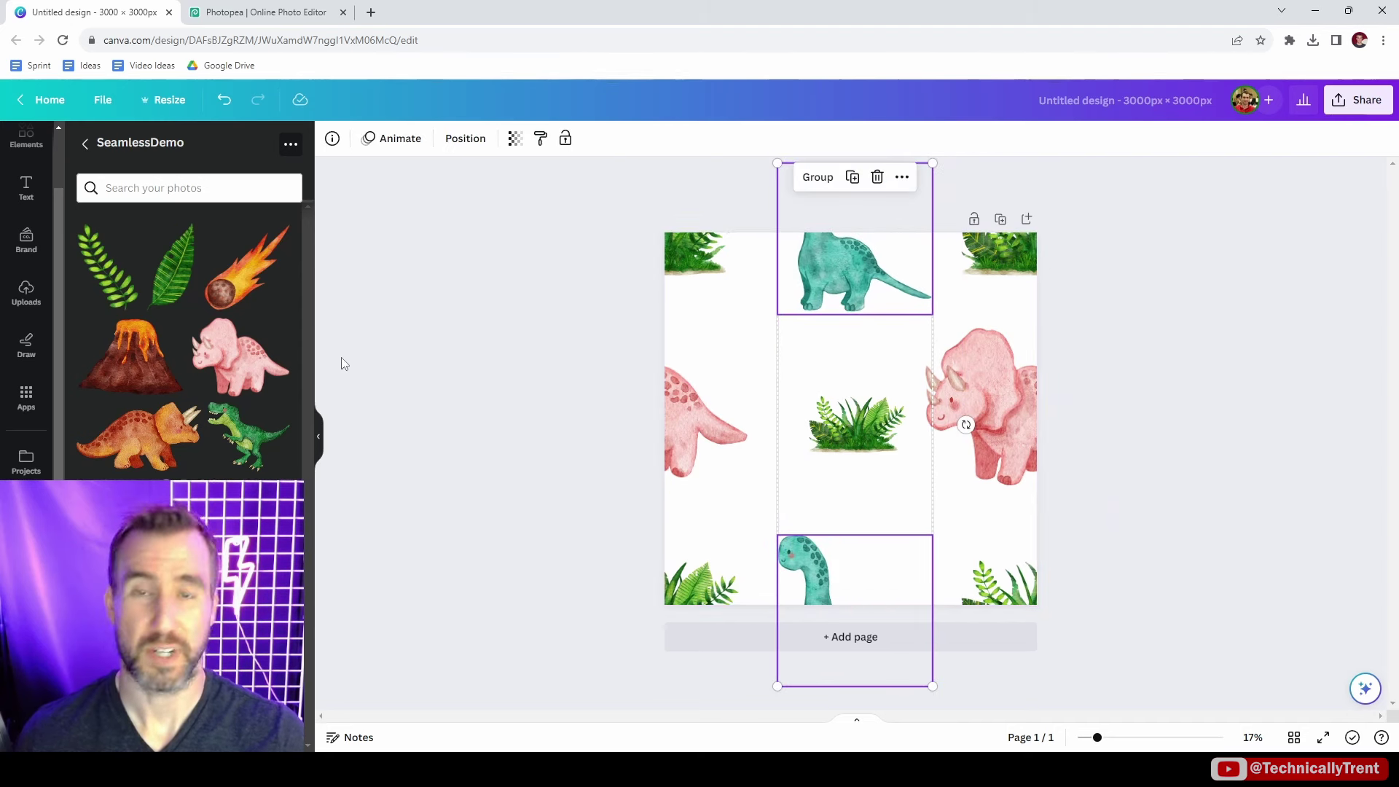
pyautogui.click(555, 331)
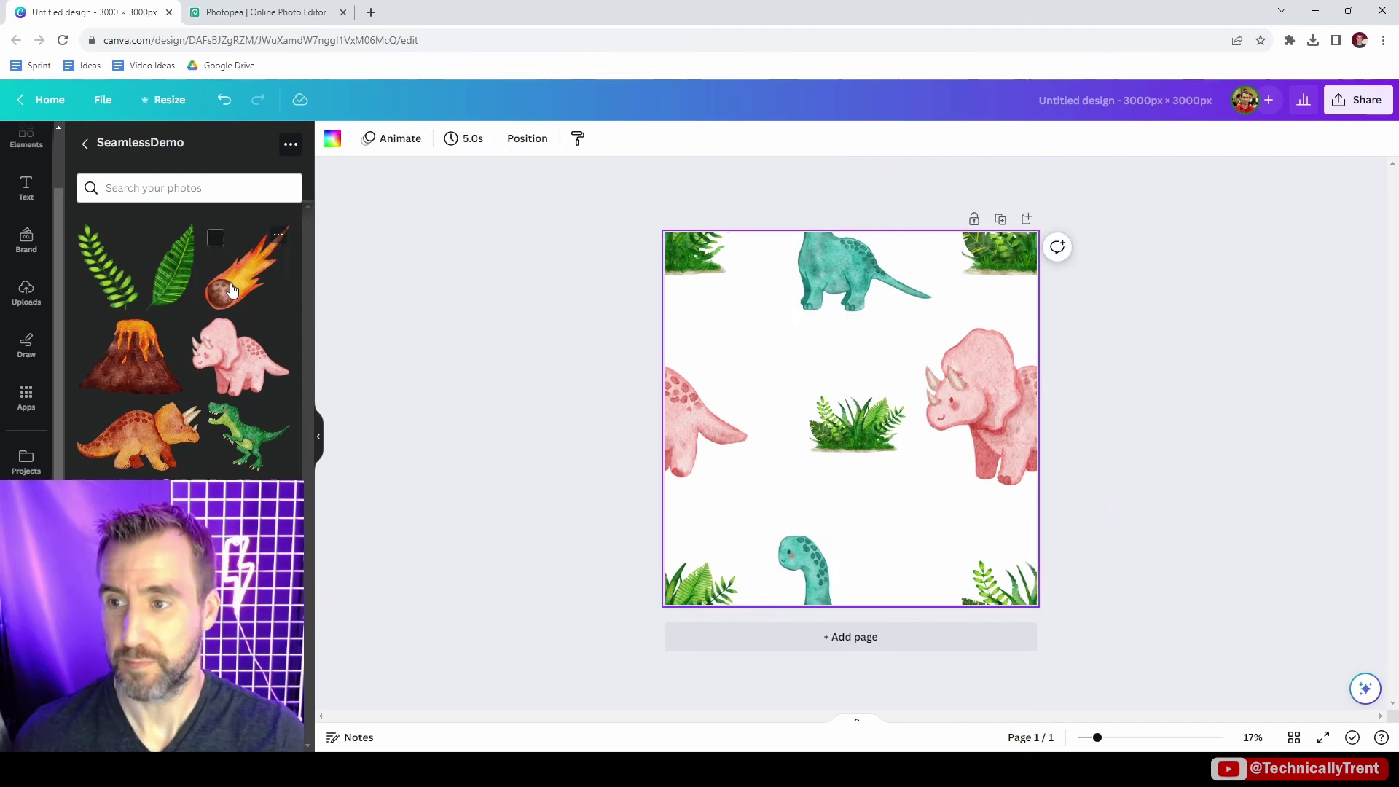
# - Add the meteor, volcano and fern leaf images onto the tile
pyautogui.moveTo(247, 266); pyautogui.dragTo(736, 320)
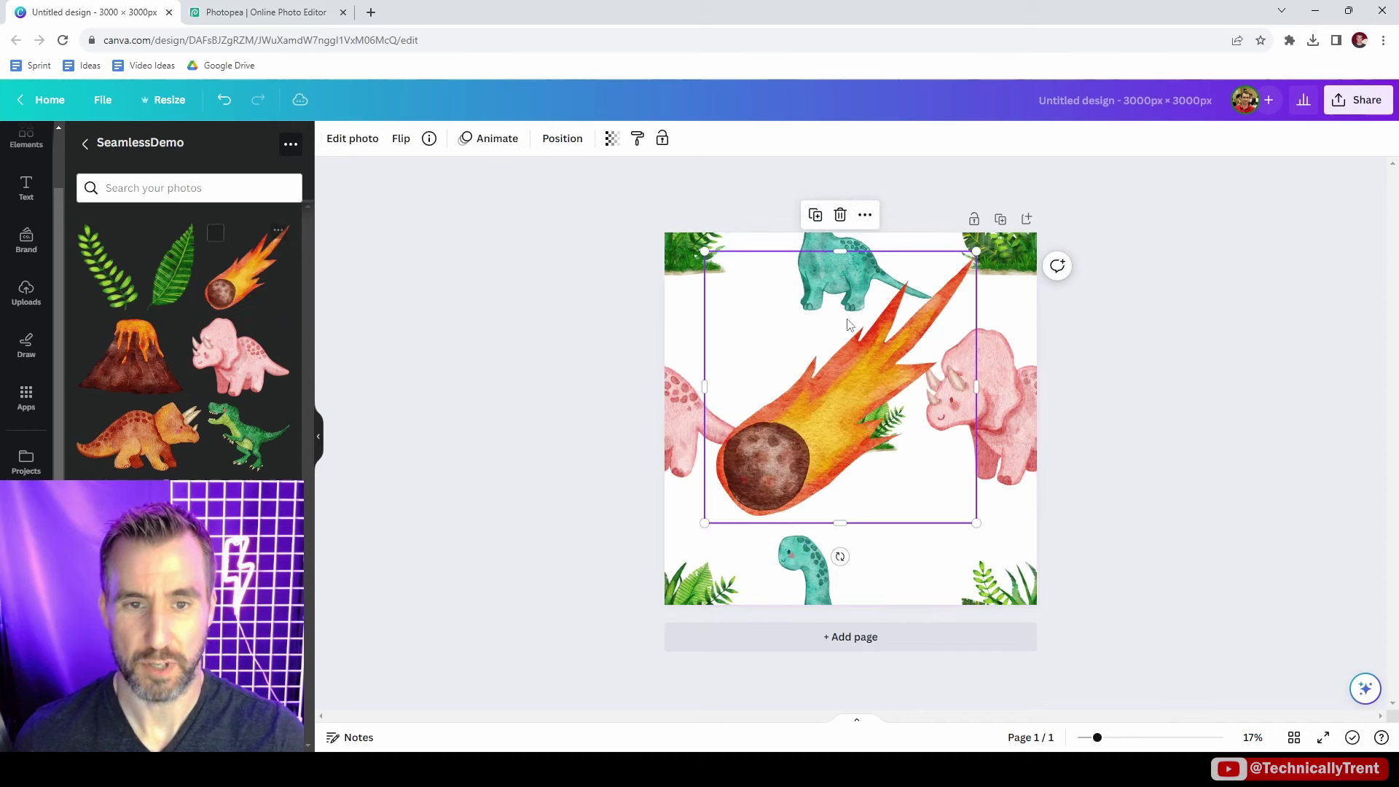
pyautogui.moveTo(158, 349); pyautogui.dragTo(788, 337)
pyautogui.moveTo(173, 266); pyautogui.dragTo(790, 357)
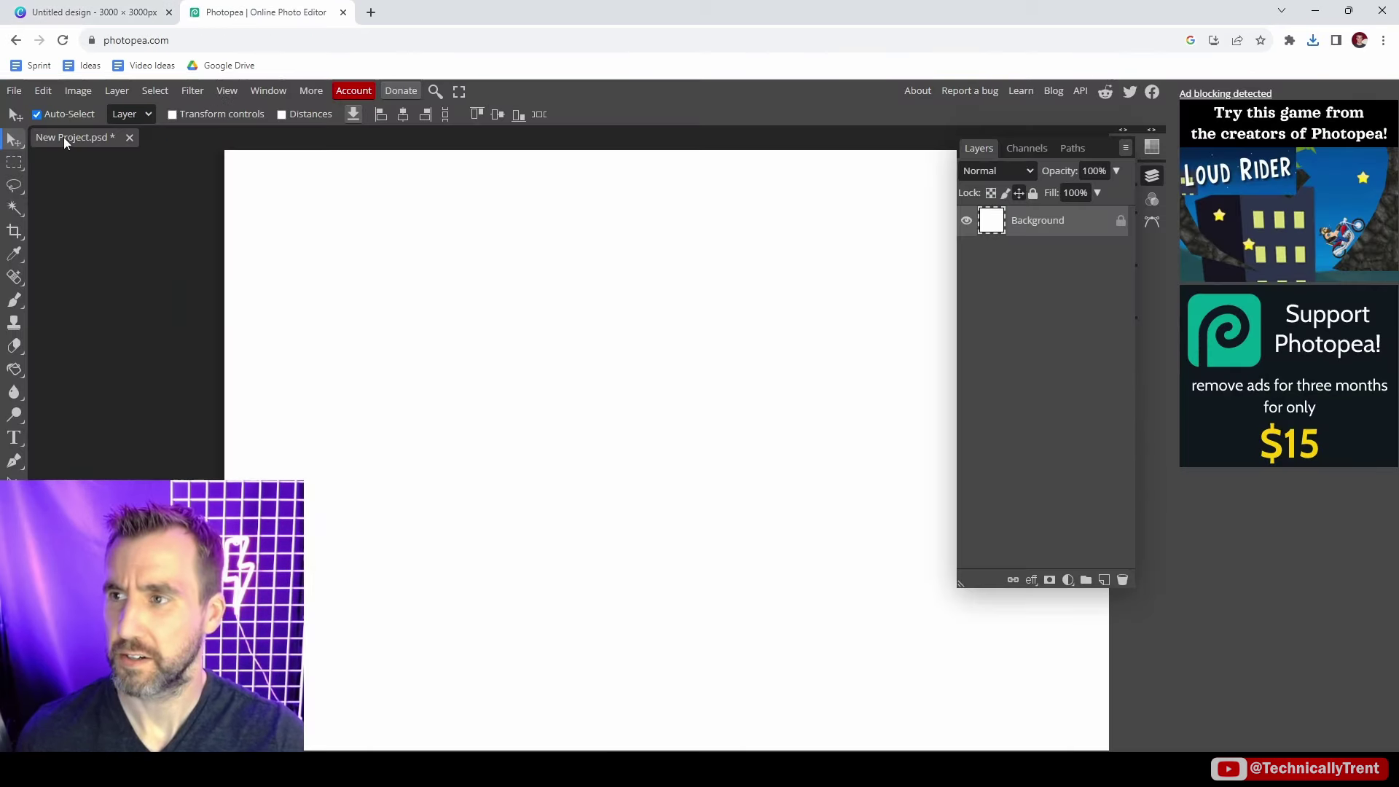
# - Place Canva_Seamless_v2.png into the Photopea project
pyautogui.click(14, 91)
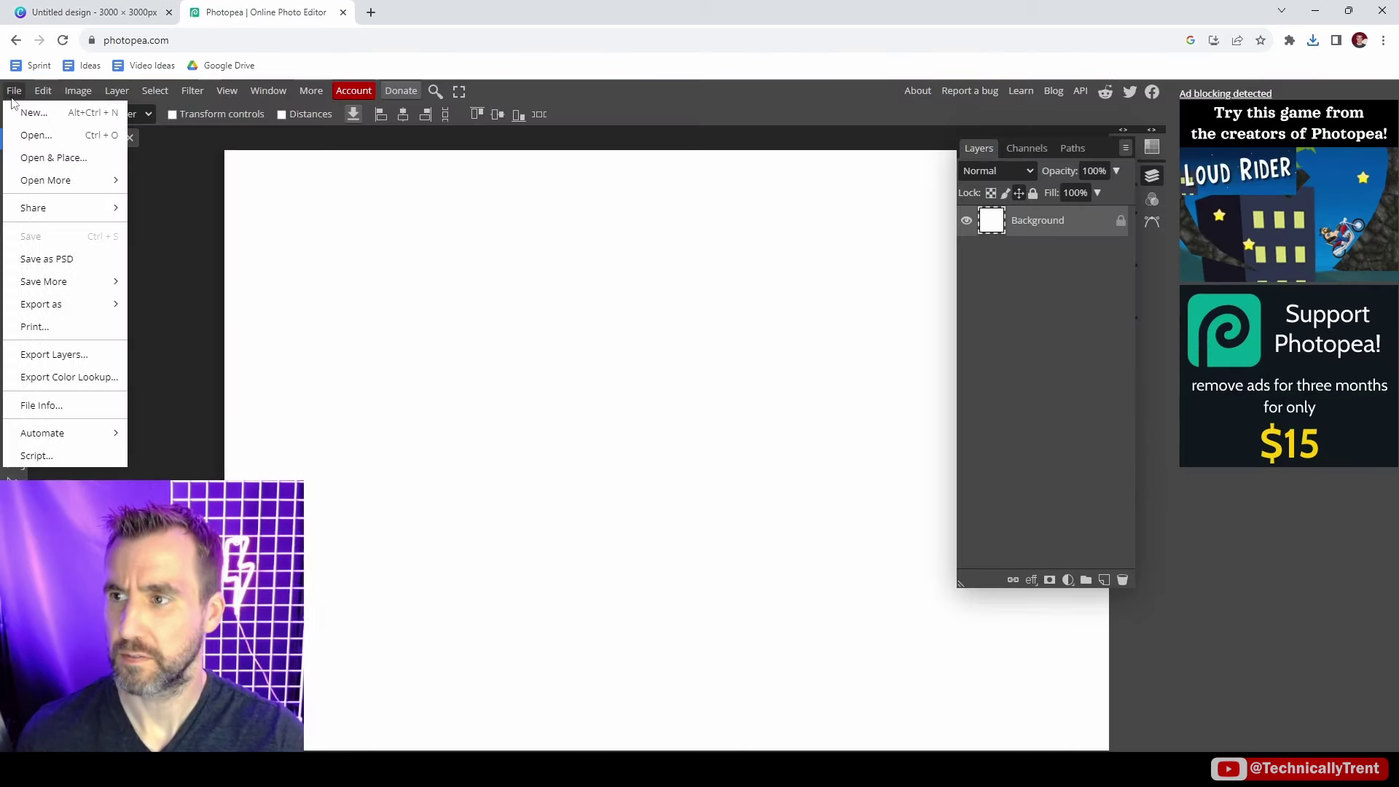
pyautogui.click(44, 158)
pyautogui.click(625, 351)
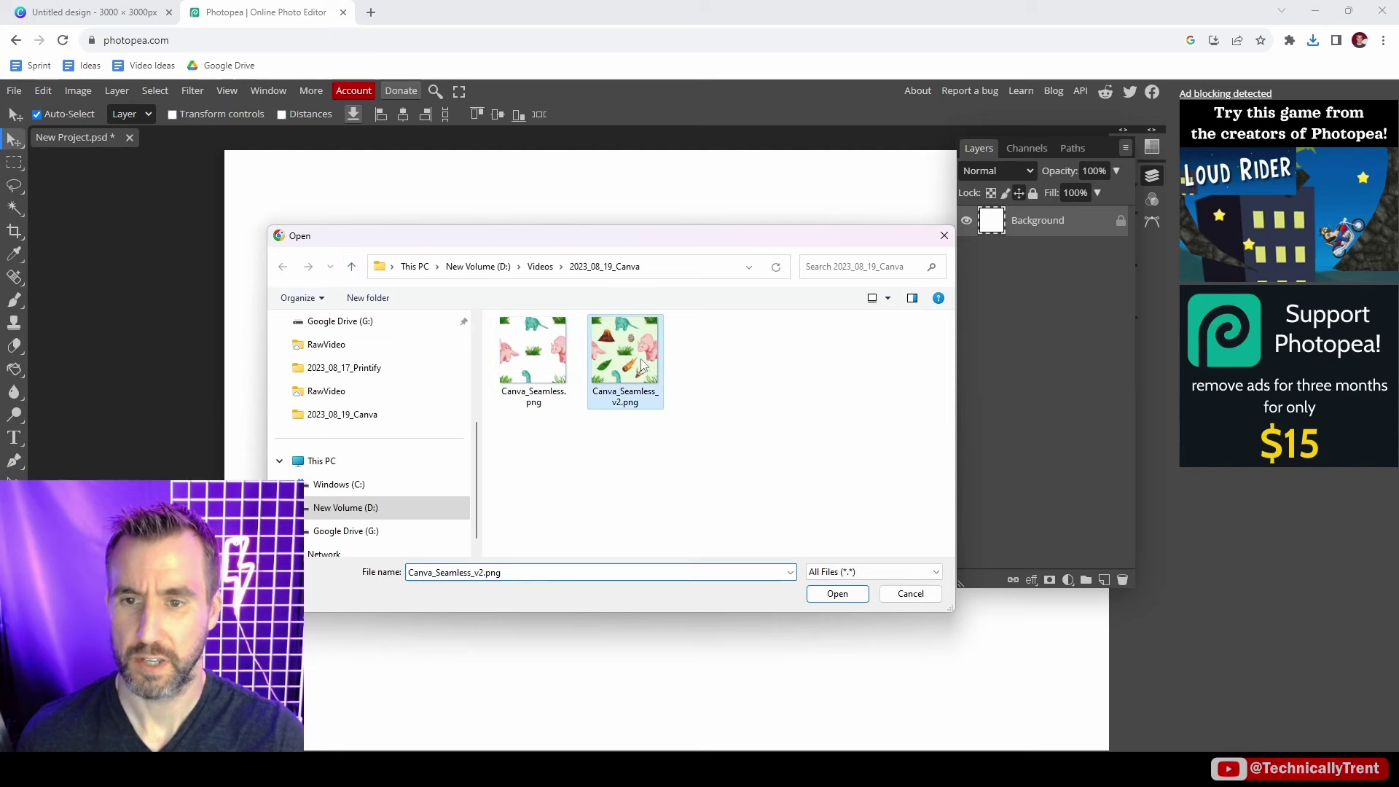
pyautogui.click(837, 593)
# - Tile the placed Canva_Seamless_v2 image with Filter > Other > Repeat
pyautogui.click(192, 90)
pyautogui.moveTo(220, 442)
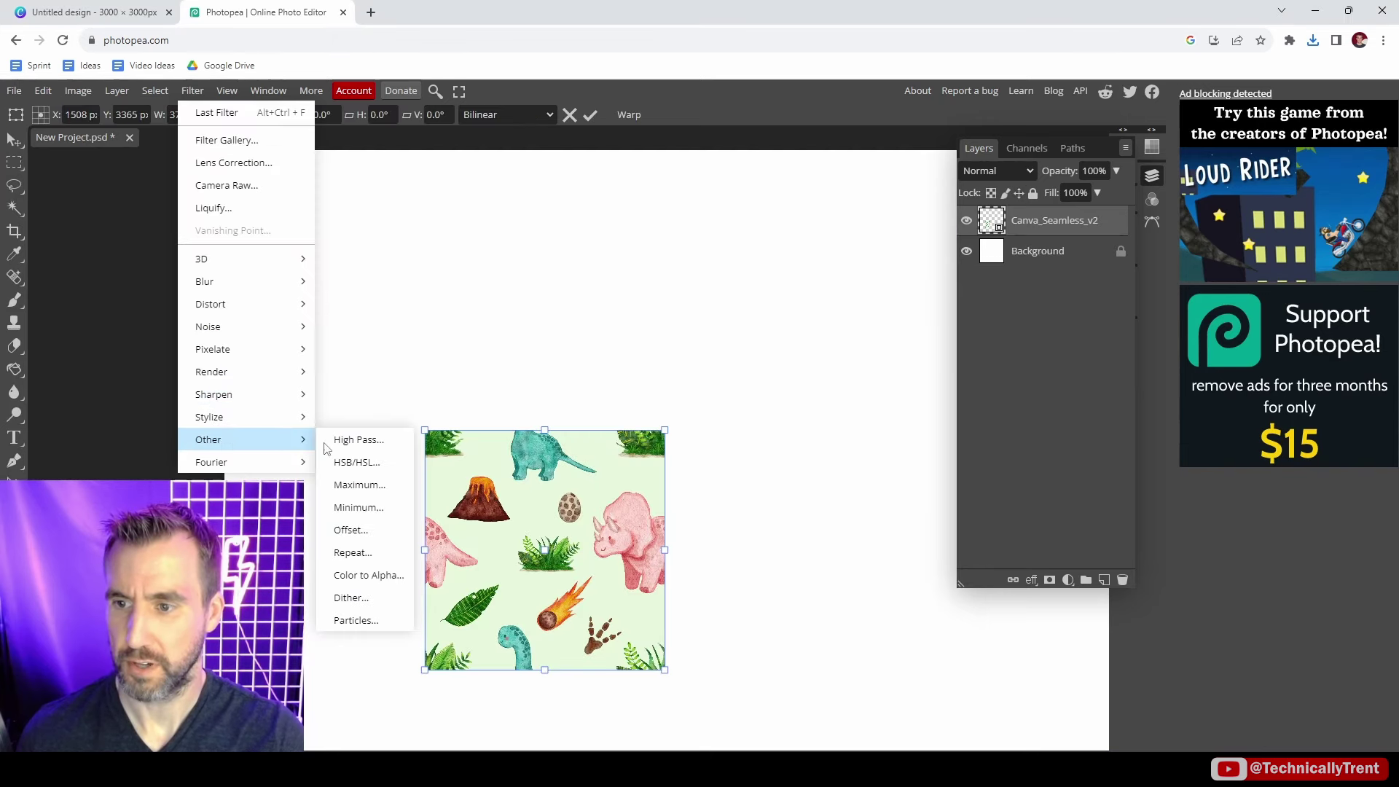
pyautogui.click(353, 553)
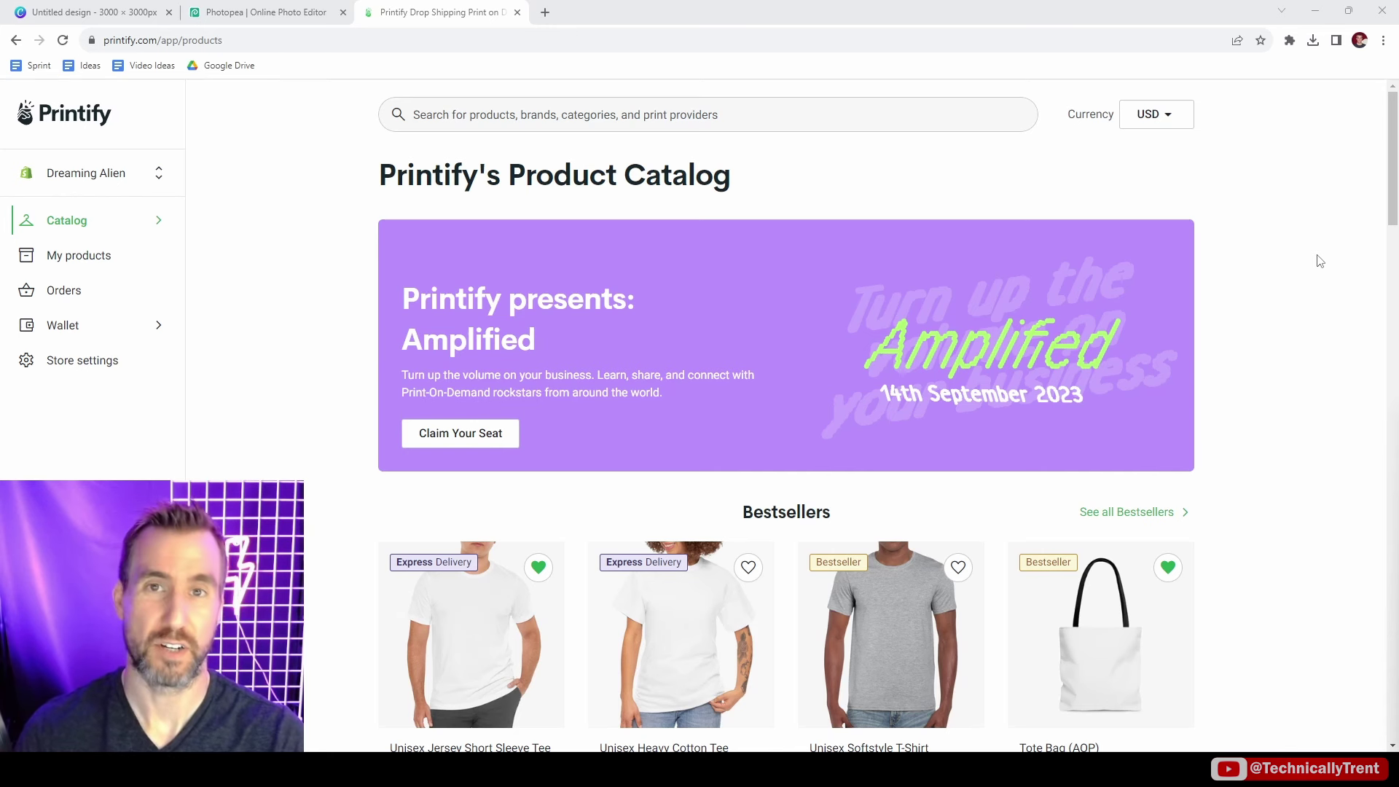
# - Search 'blanket' and start designing the Velveteen Minky Blanket, dismissing the notice
pyautogui.click(513, 108)
pyautogui.write('blanket')
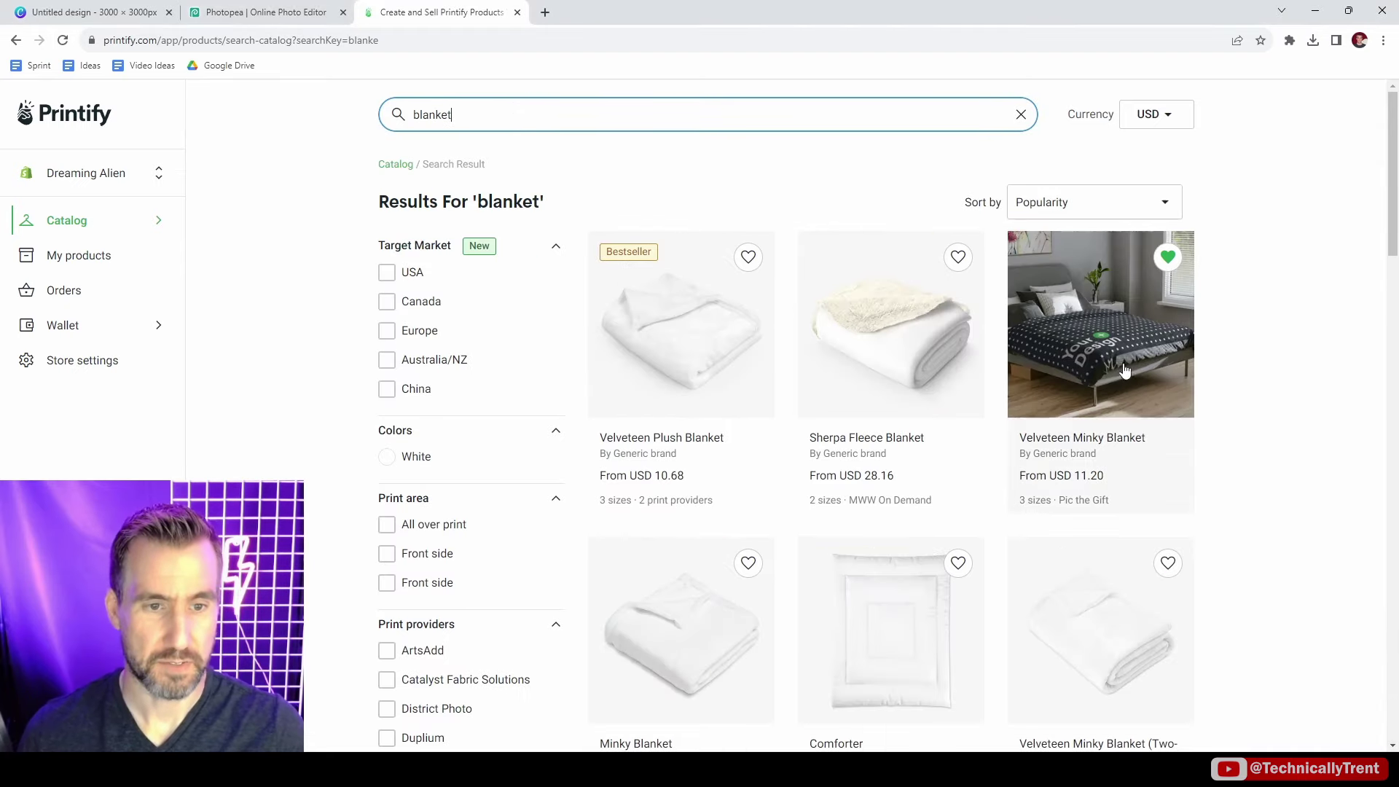
pyautogui.click(1110, 315)
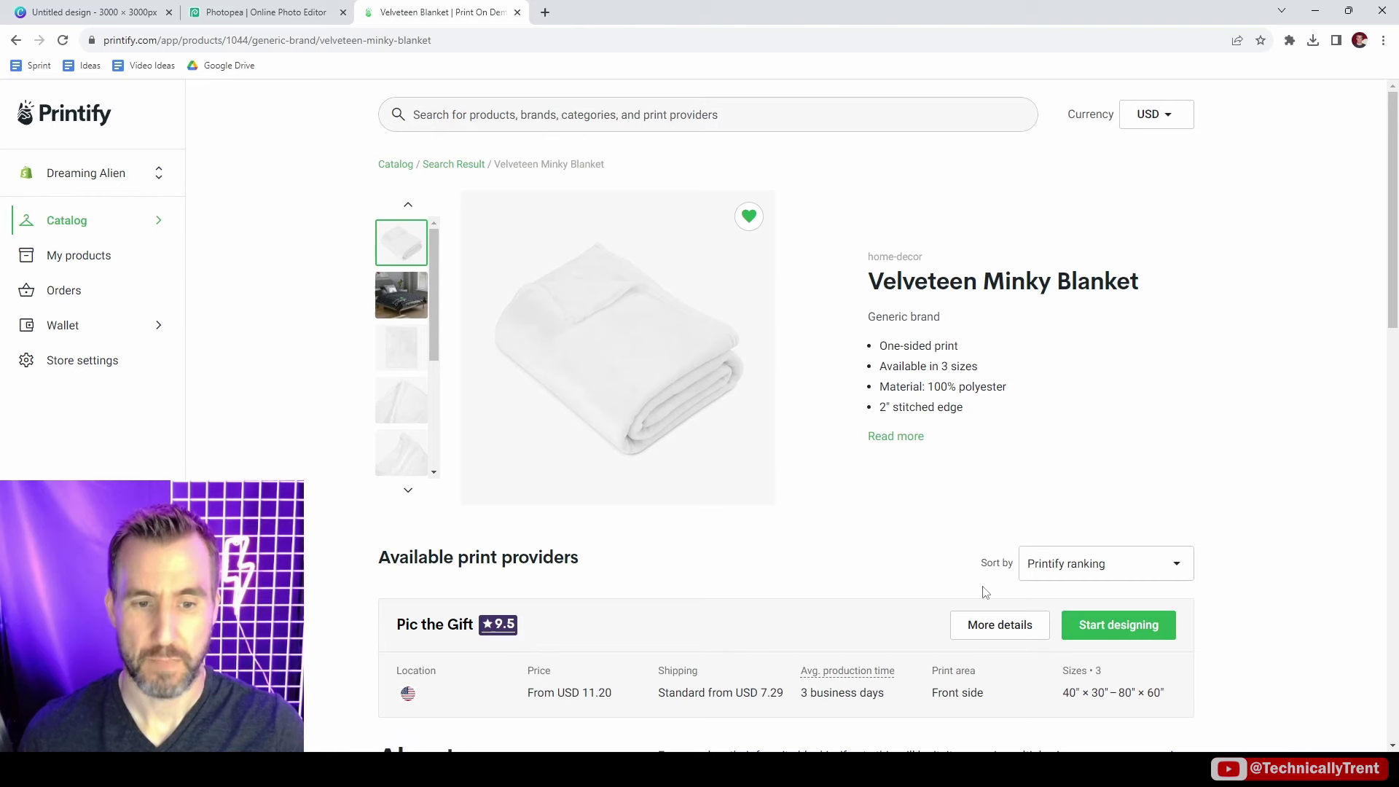
pyautogui.click(1144, 625)
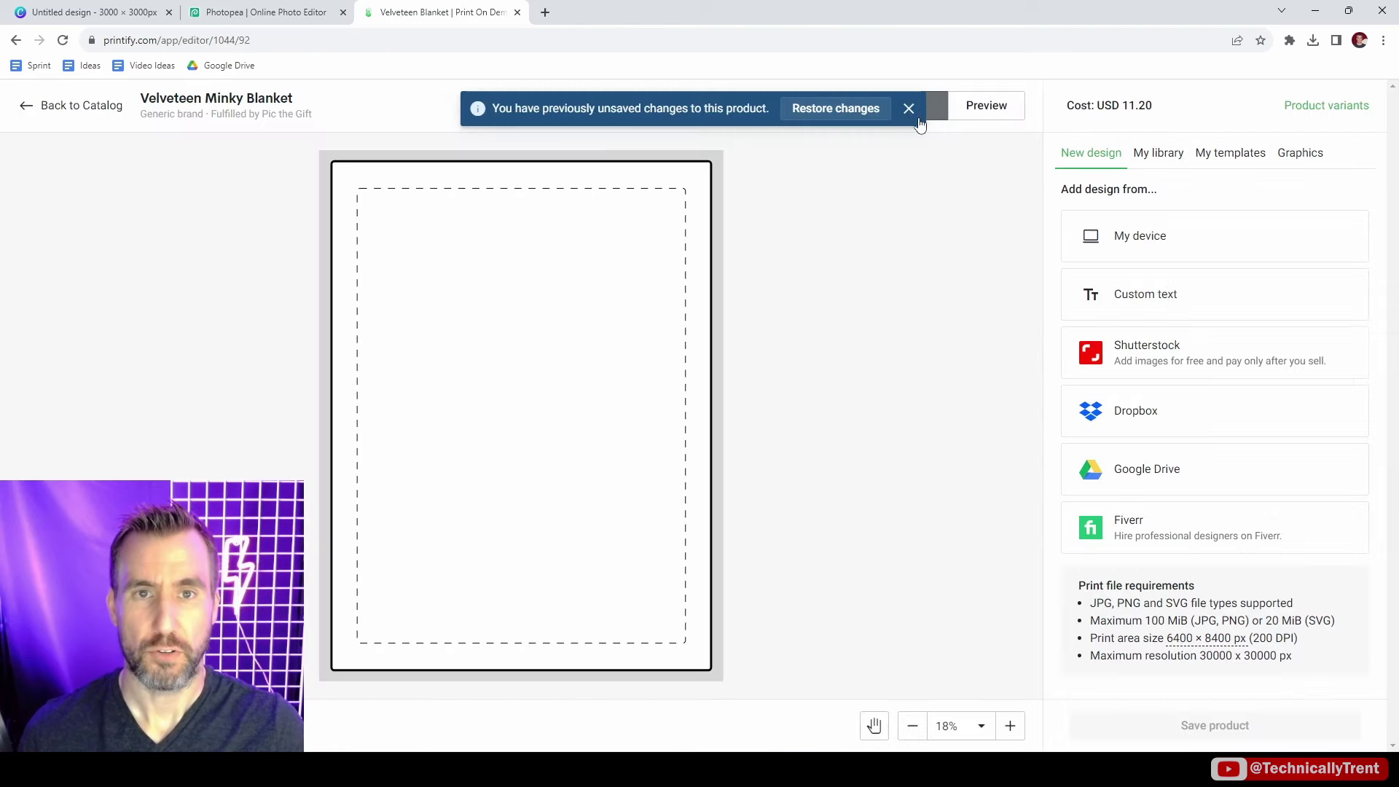
pyautogui.click(907, 113)
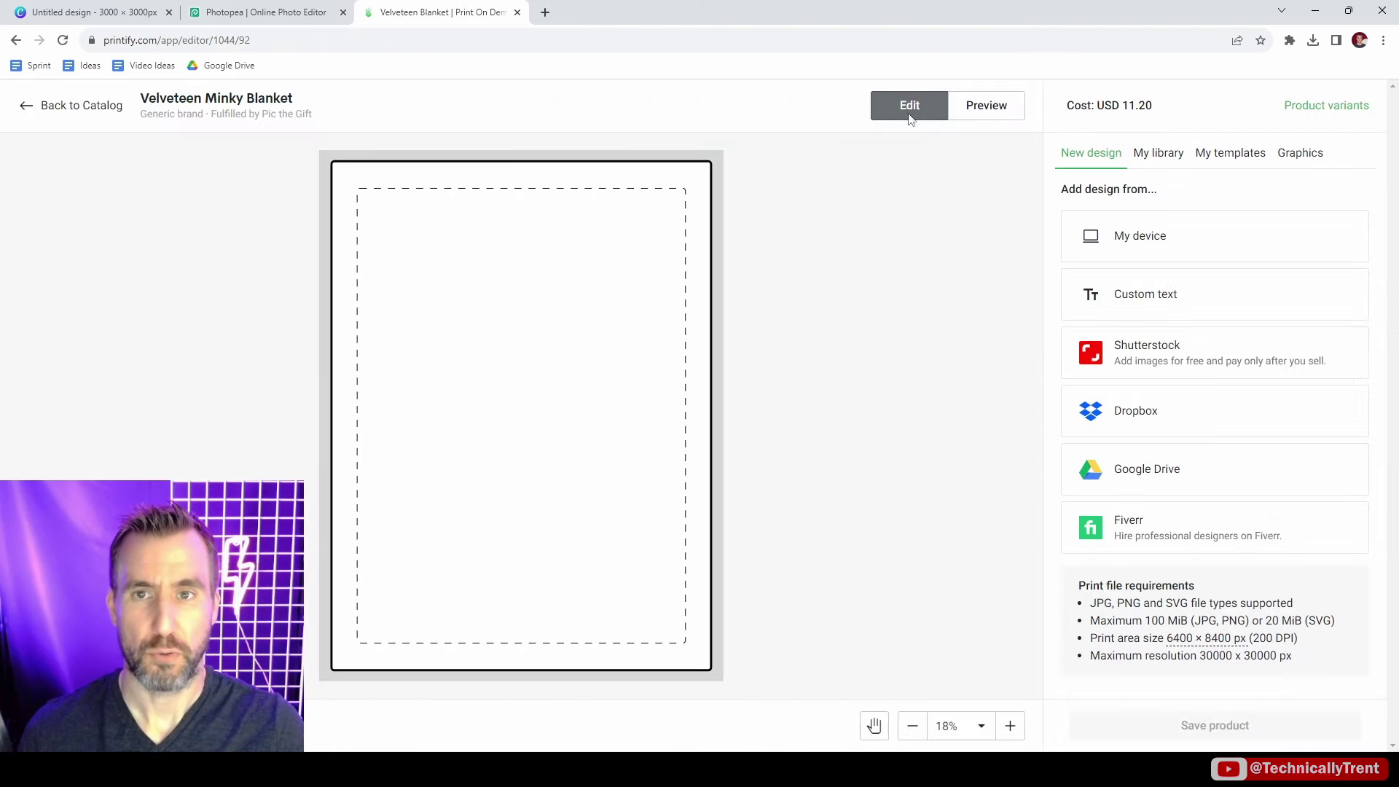
# - Add the 60"×50" and 80"×60" sizes and apply them to the product
pyautogui.click(1325, 105)
pyautogui.click(365, 333)
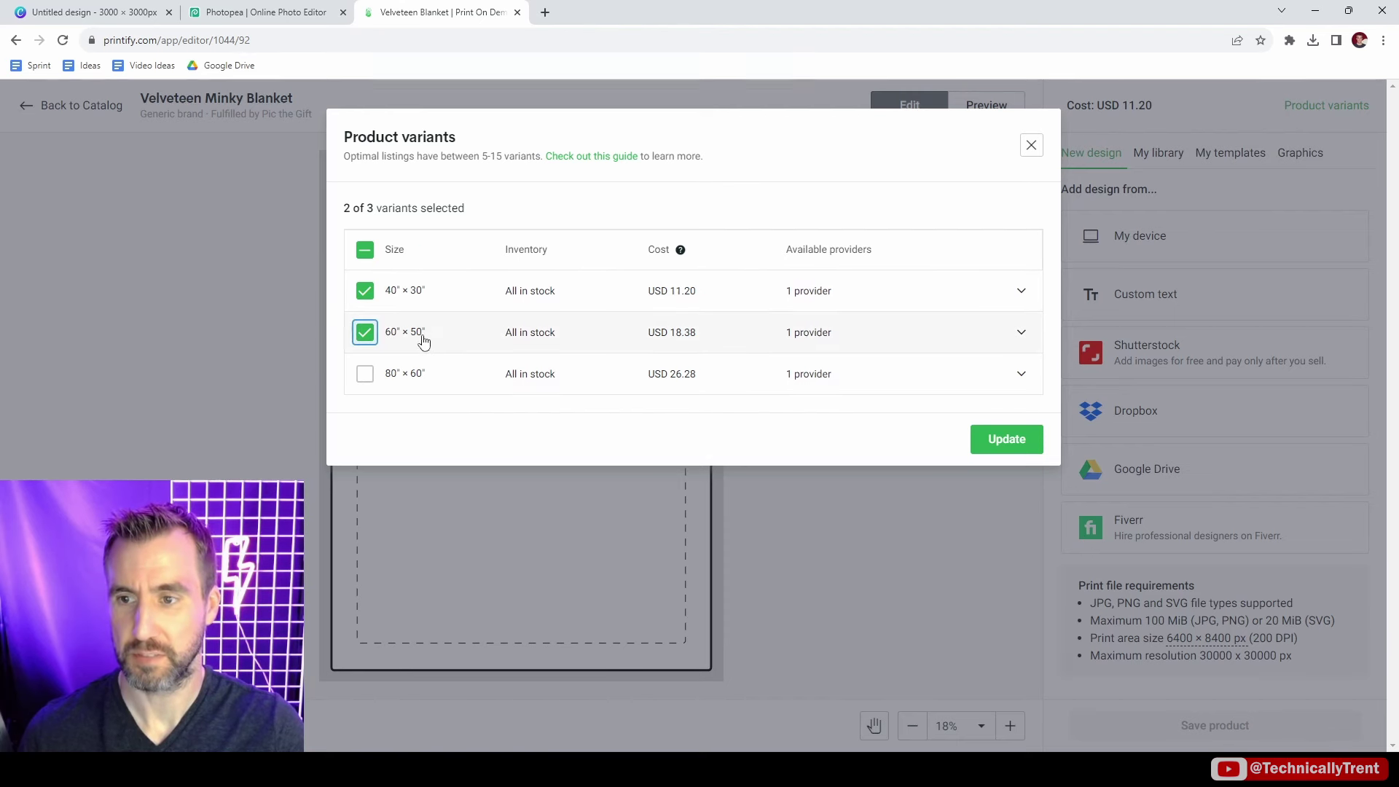
pyautogui.click(365, 375)
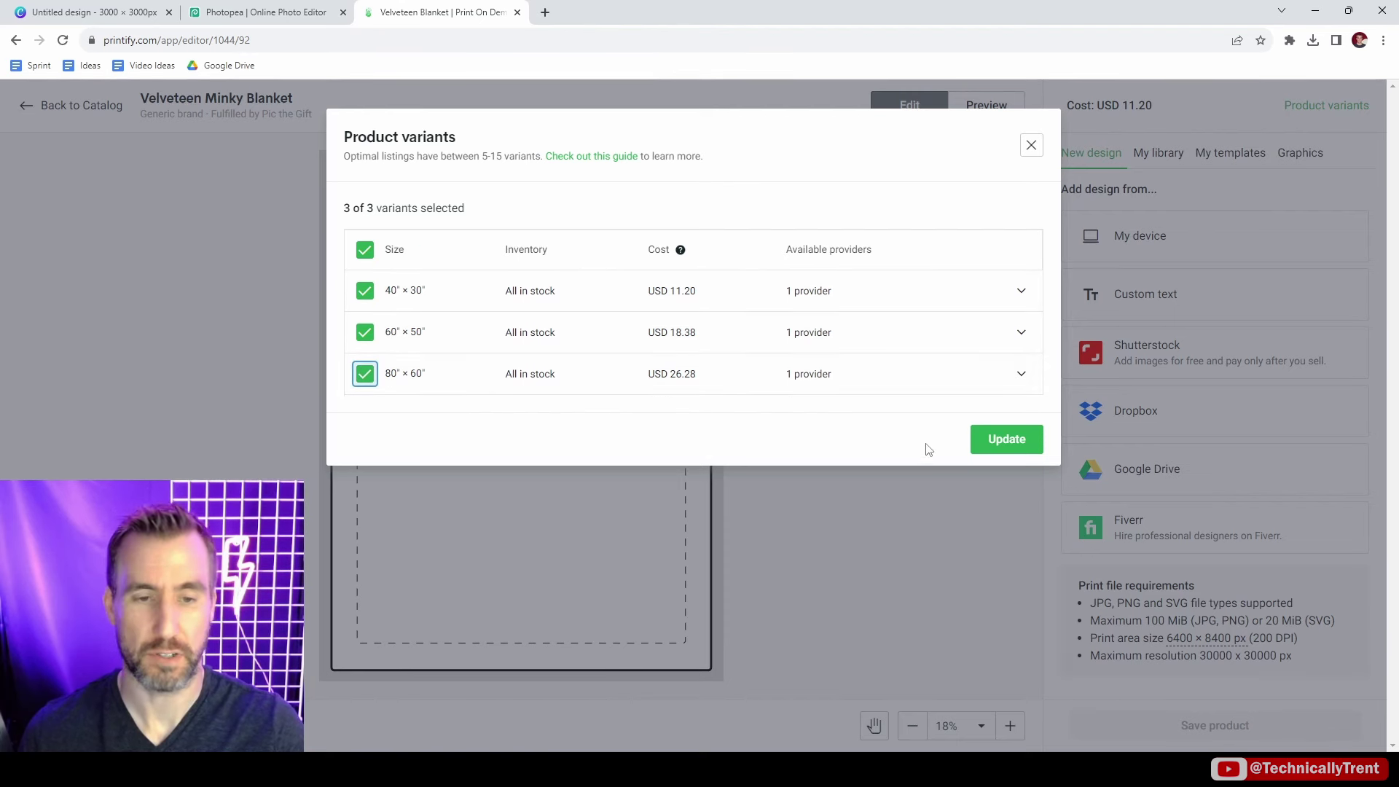
pyautogui.click(1001, 440)
# - Upload Canva_Seamless_v2.png and place it on the velveteen blanket
pyautogui.click(1175, 237)
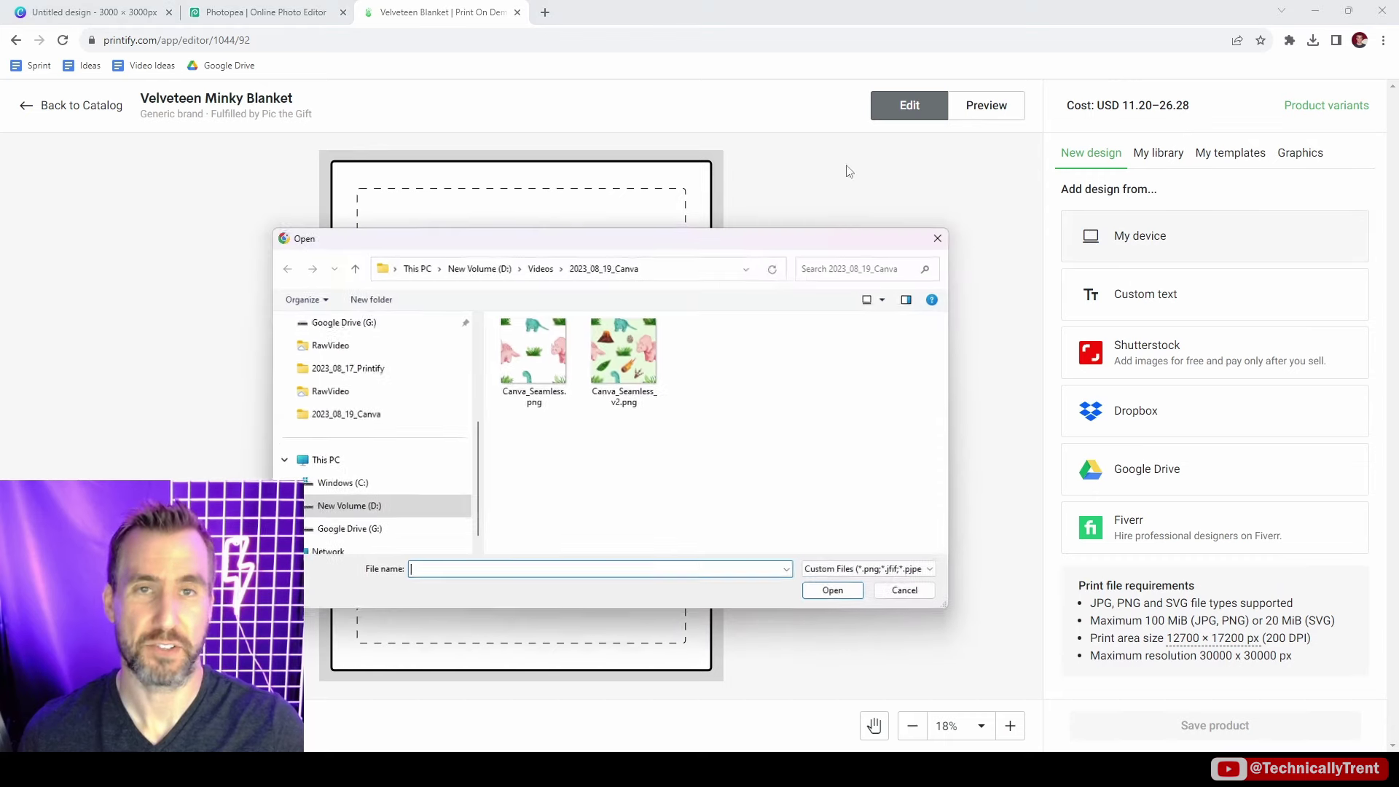
pyautogui.click(639, 358)
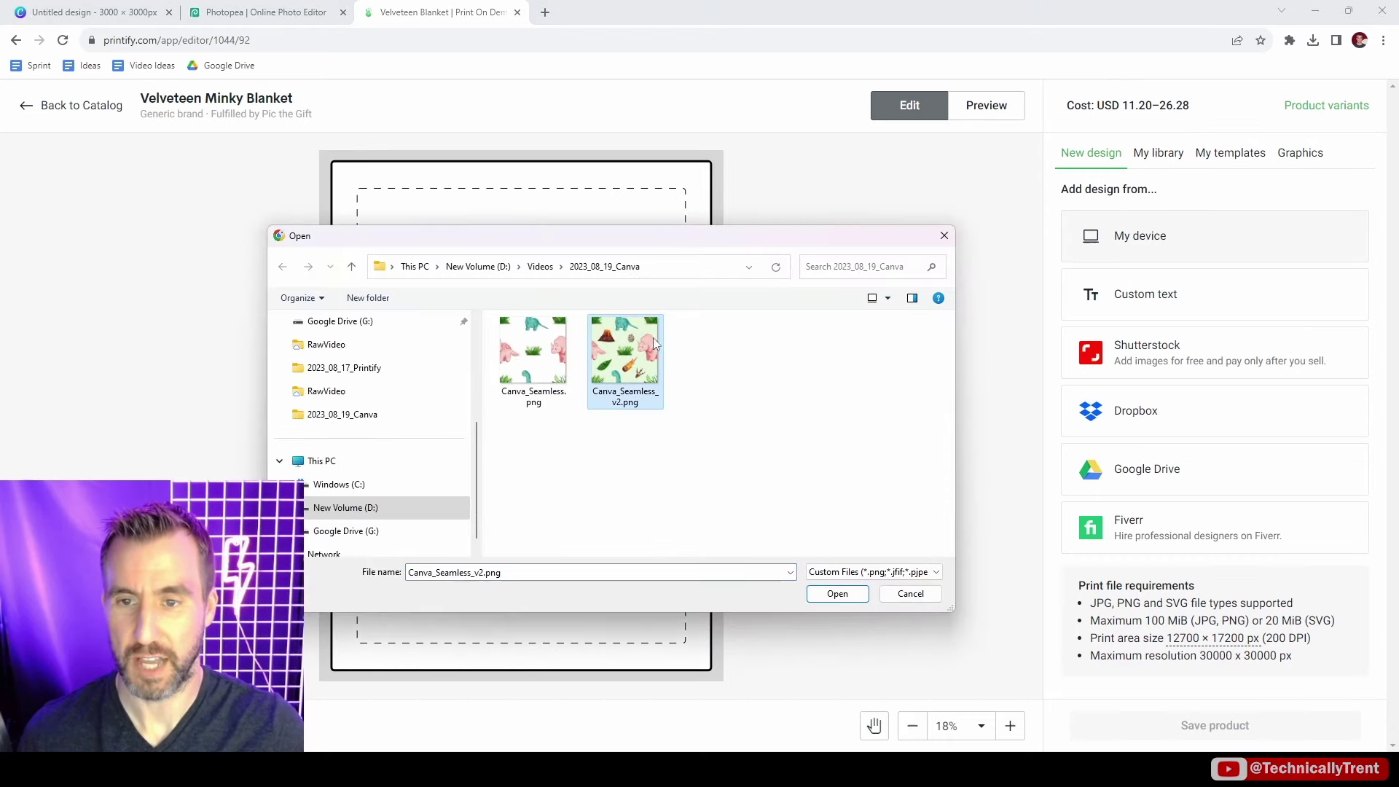
pyautogui.click(838, 594)
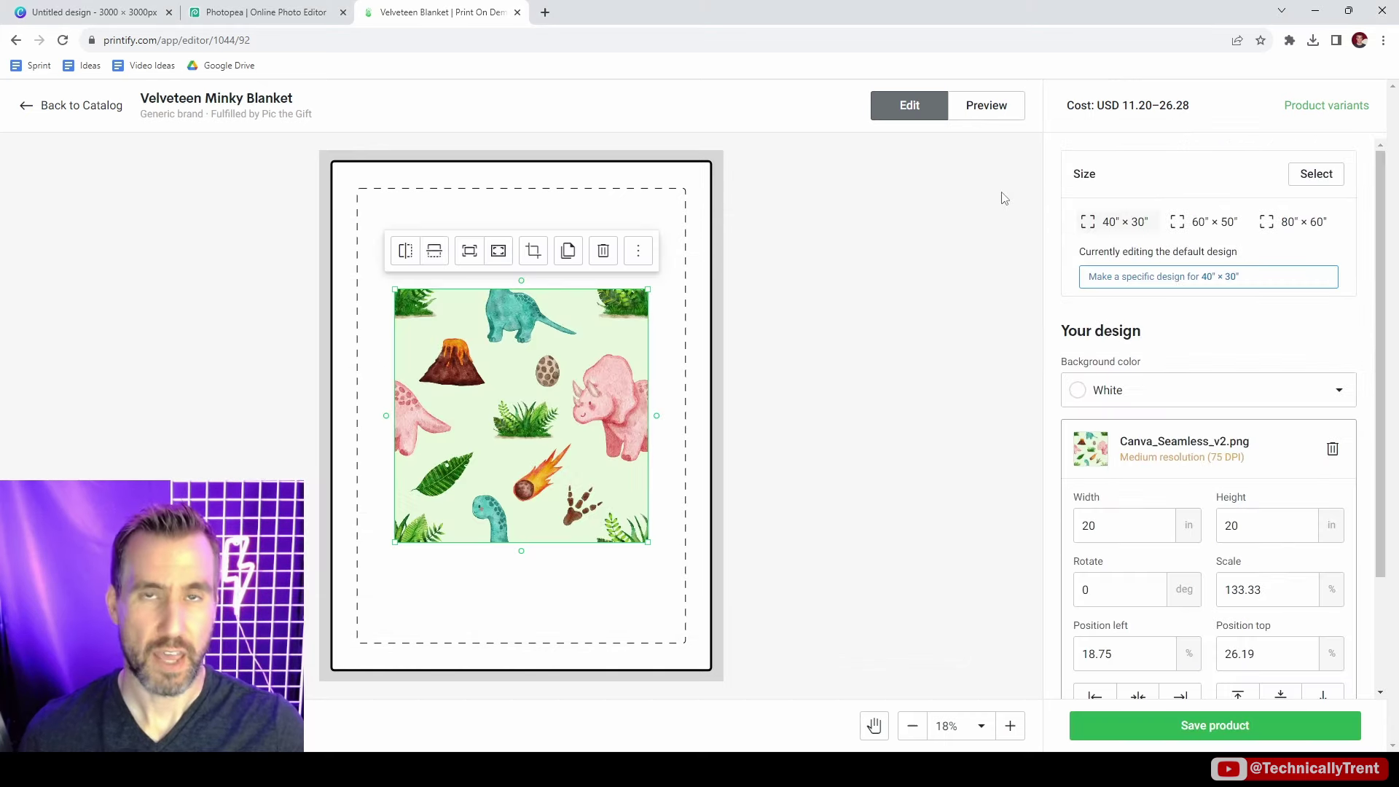
pyautogui.scroll(-2, 1250, 525)
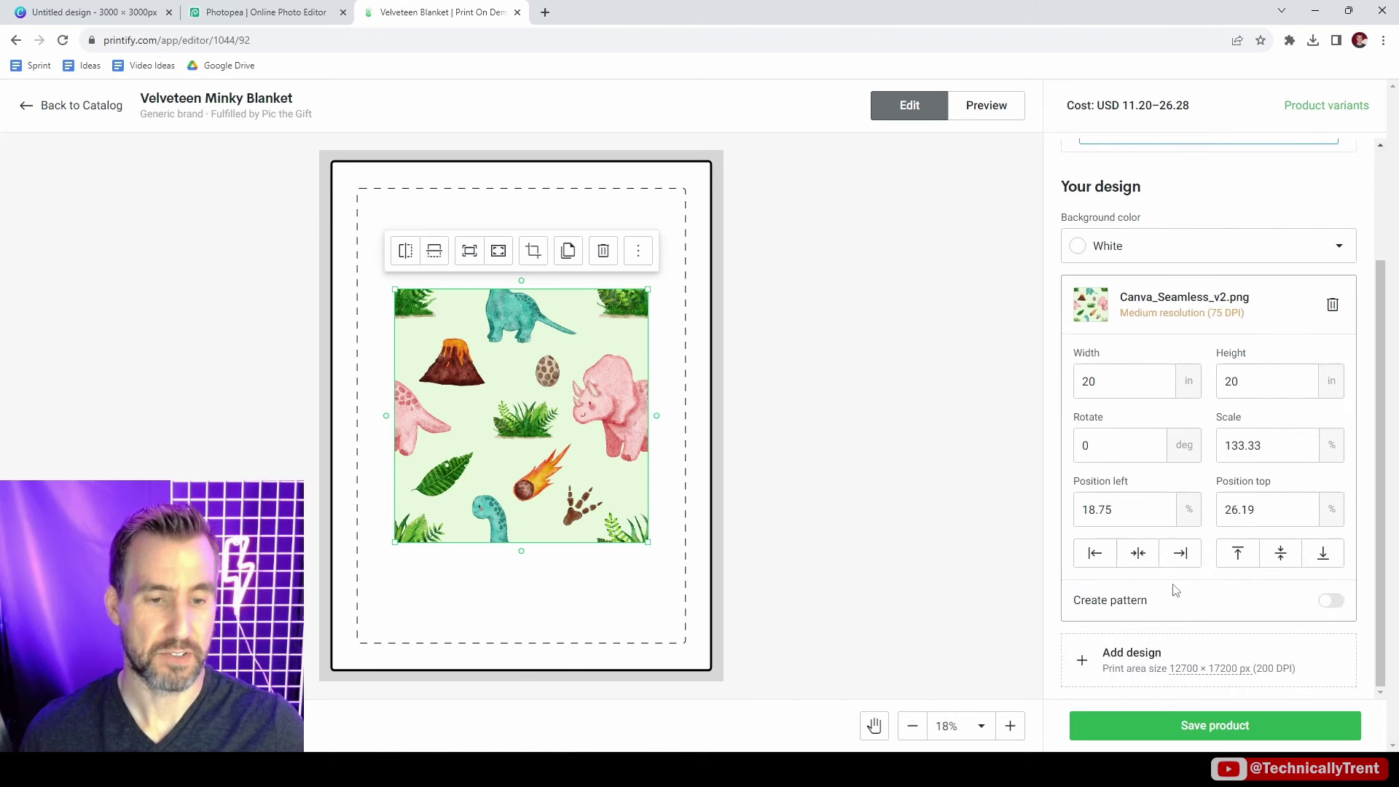
# - Turn the design into a repeating pattern scaled down to 67.82%
pyautogui.click(1332, 601)
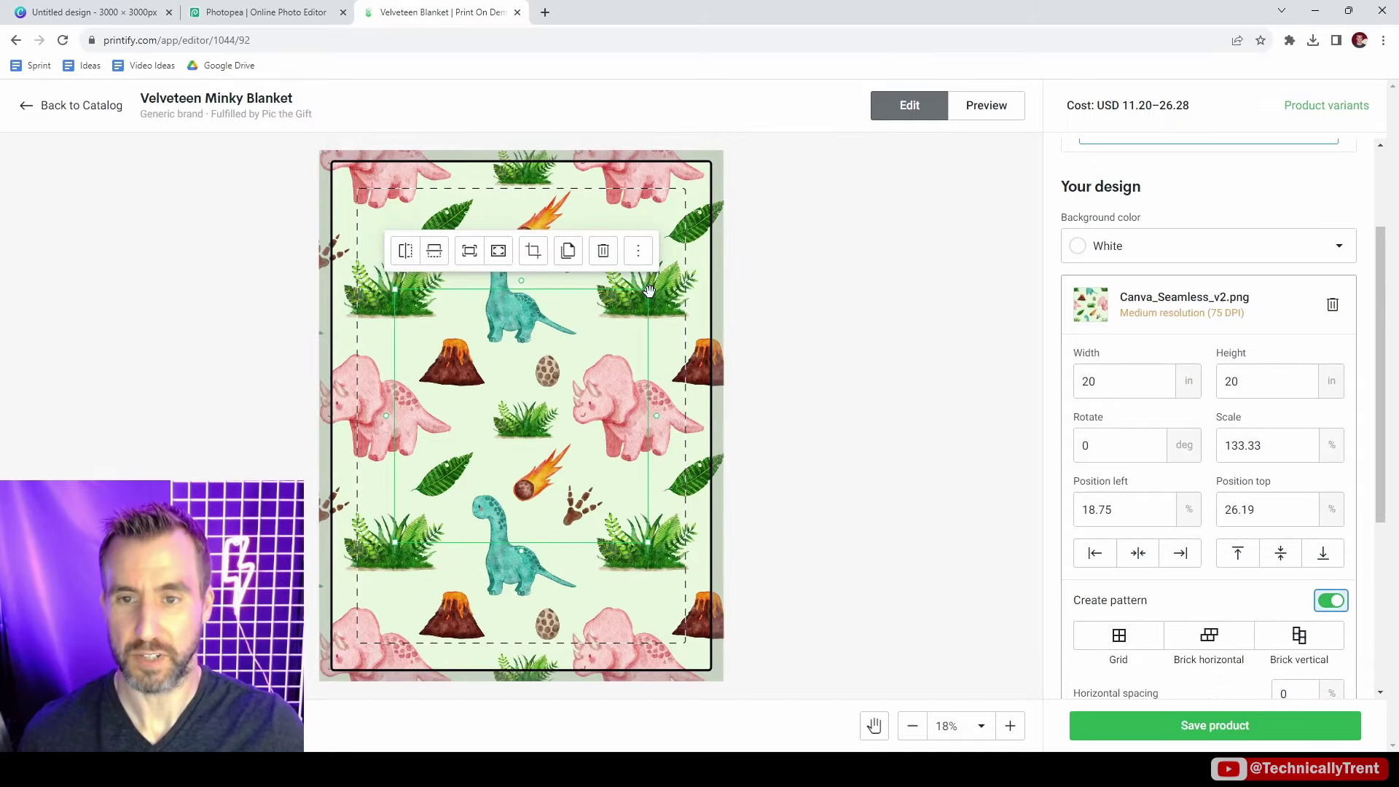
pyautogui.moveTo(649, 290); pyautogui.dragTo(488, 375)
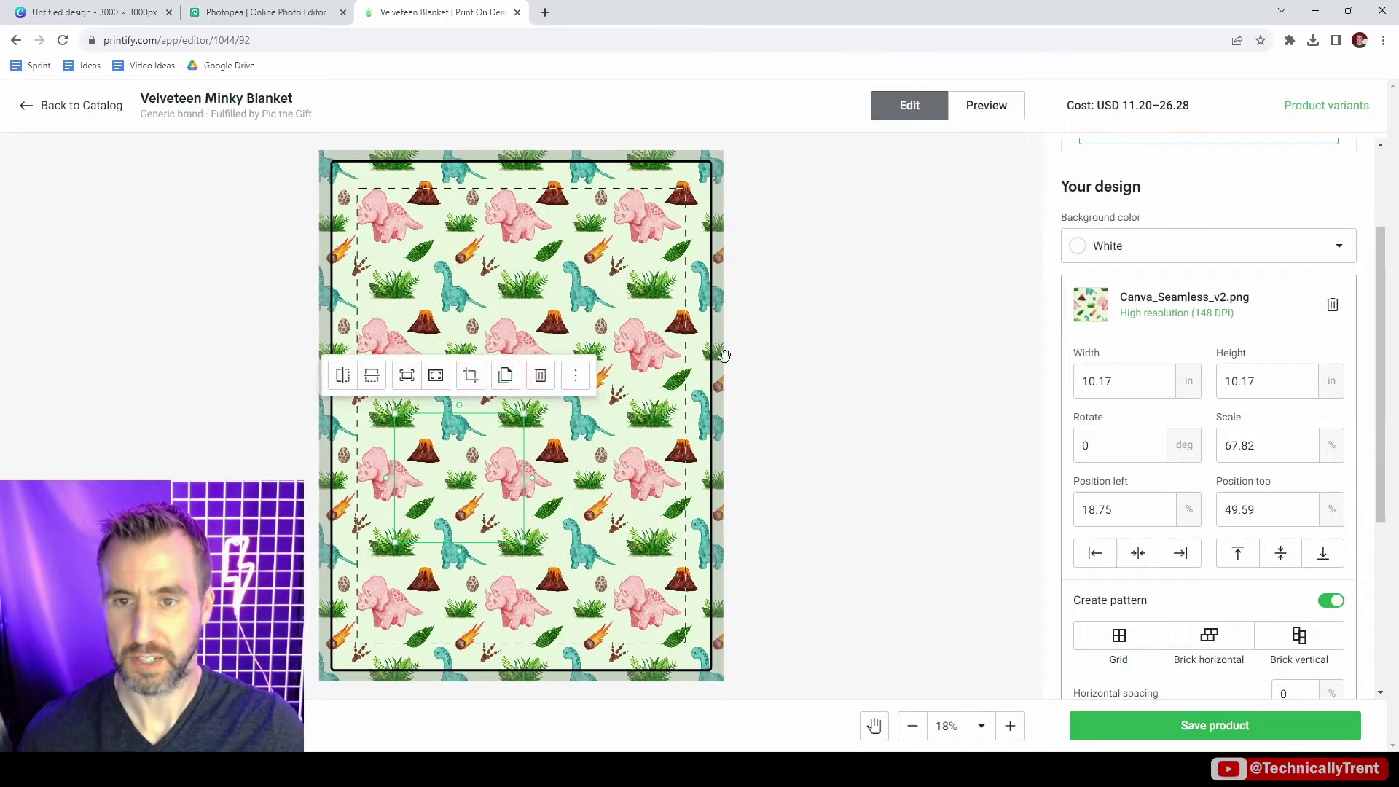
pyautogui.click(503, 188)
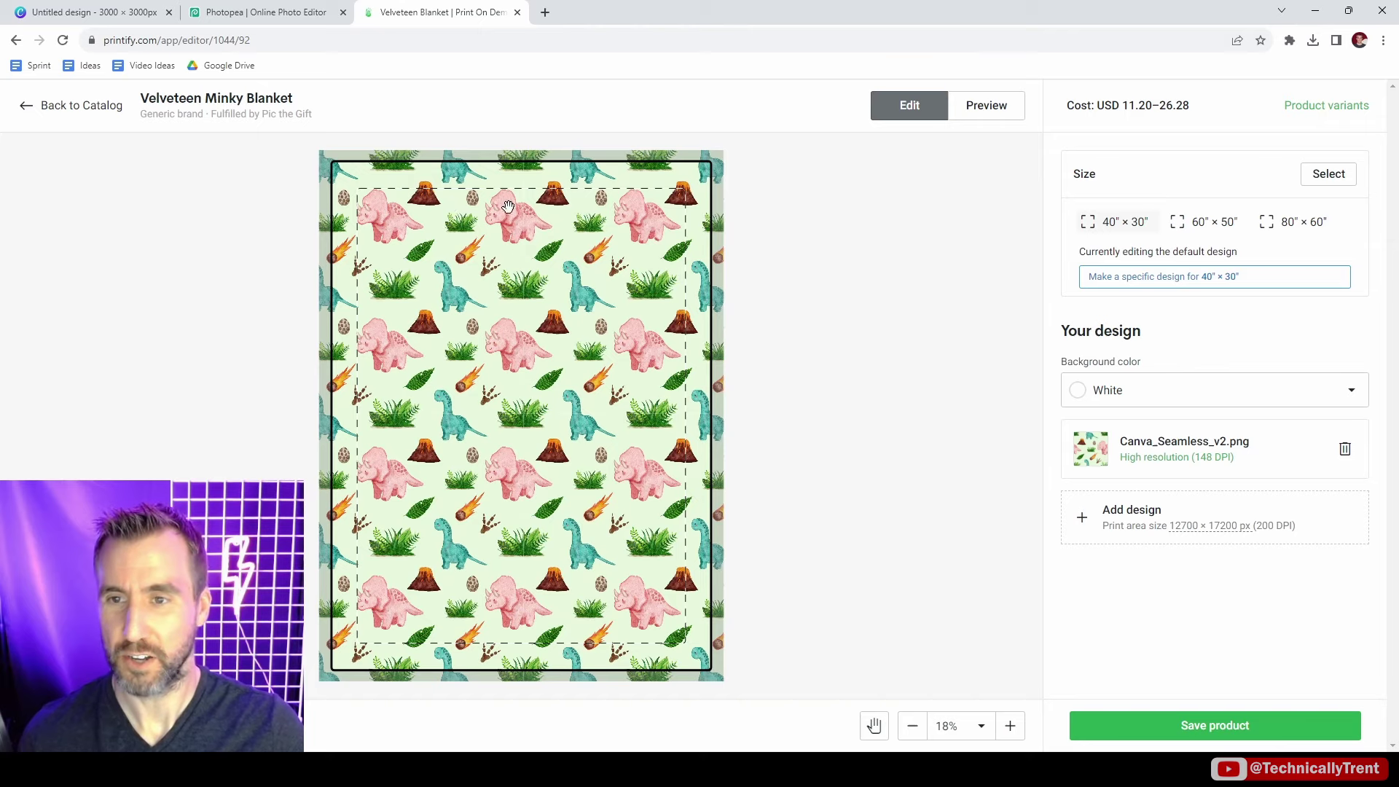
pyautogui.scroll(5, 507, 208)
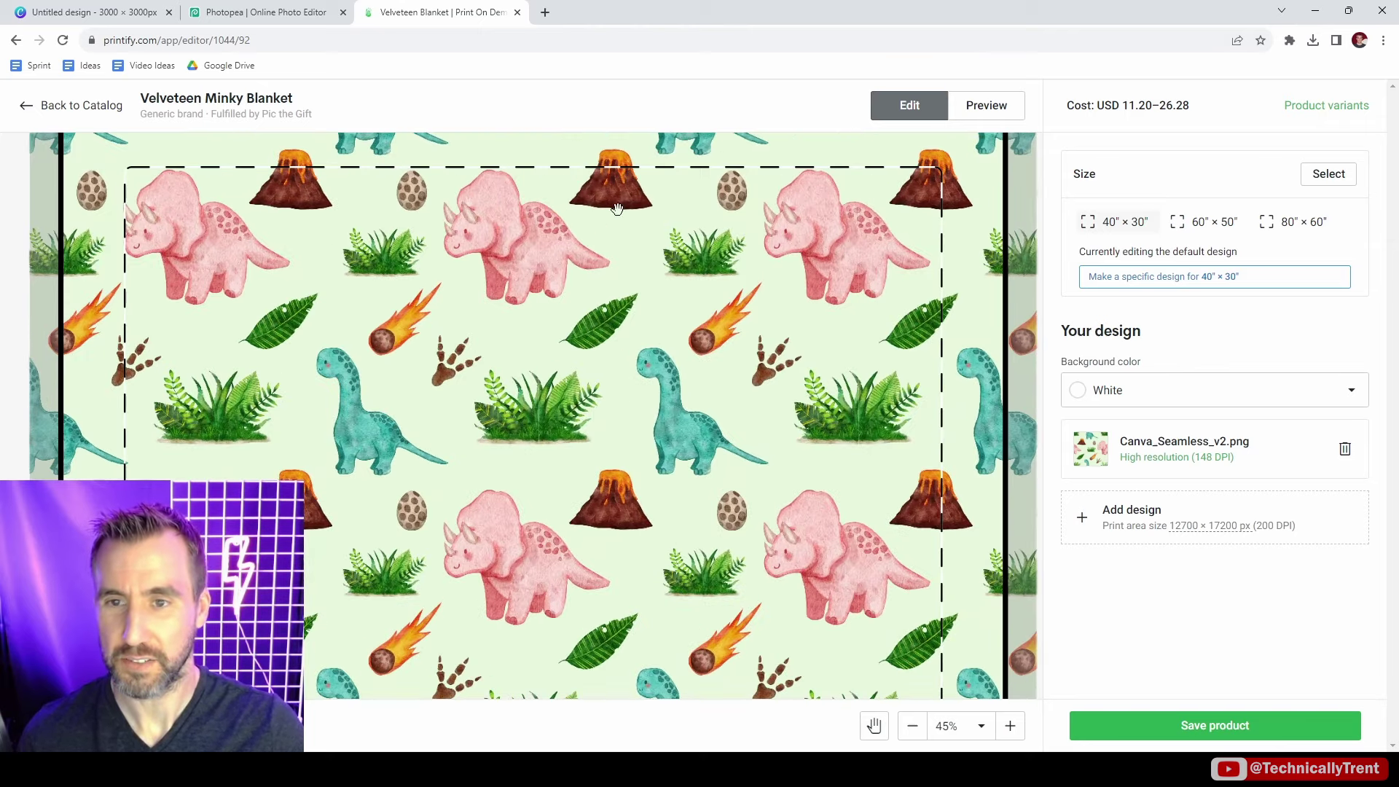
pyautogui.scroll(2, 840, 194)
pyautogui.scroll(-4, 831, 198)
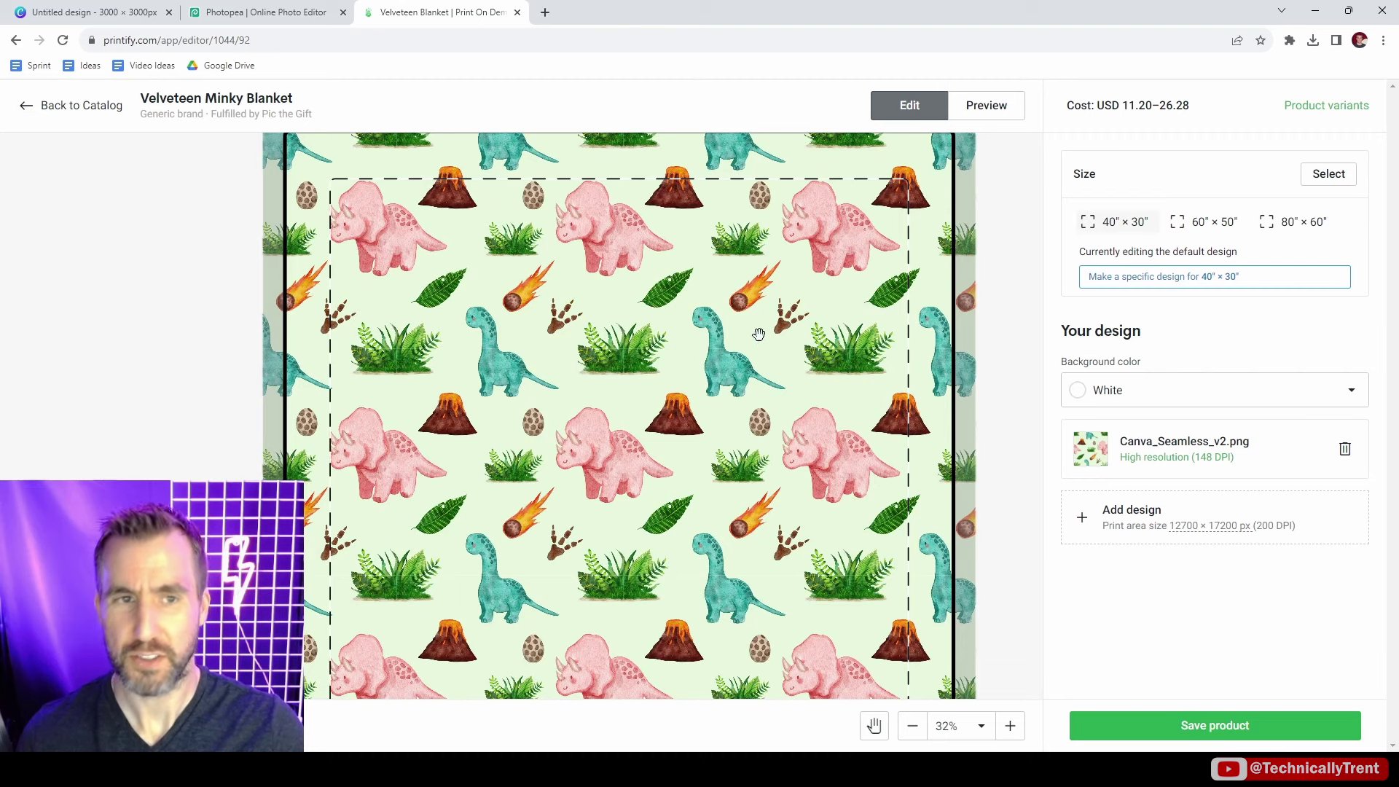
# - Preview the blanket and inspect its preview image at full size in a new tab
pyautogui.click(998, 108)
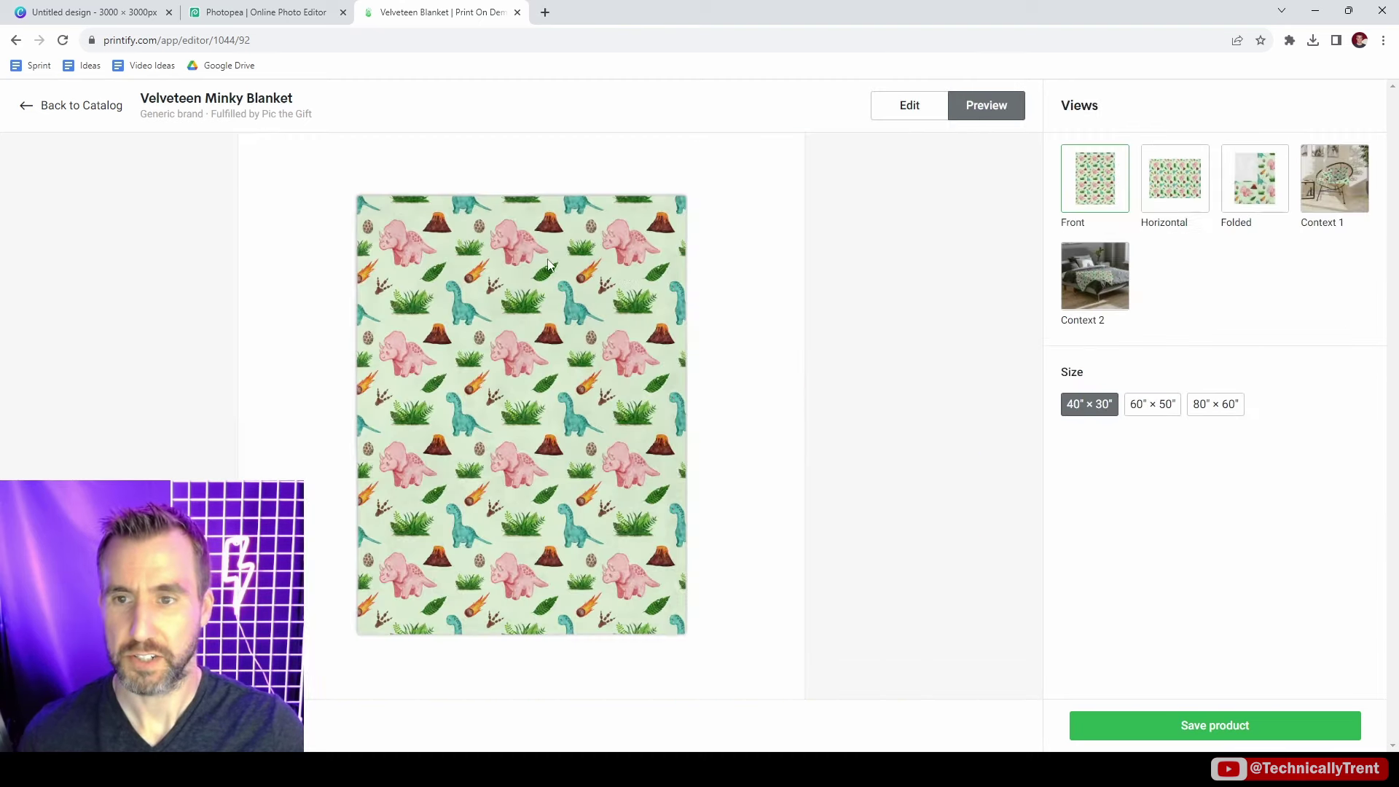
pyautogui.rightClick(543, 262)
pyautogui.click(579, 275)
pyautogui.click(615, 12)
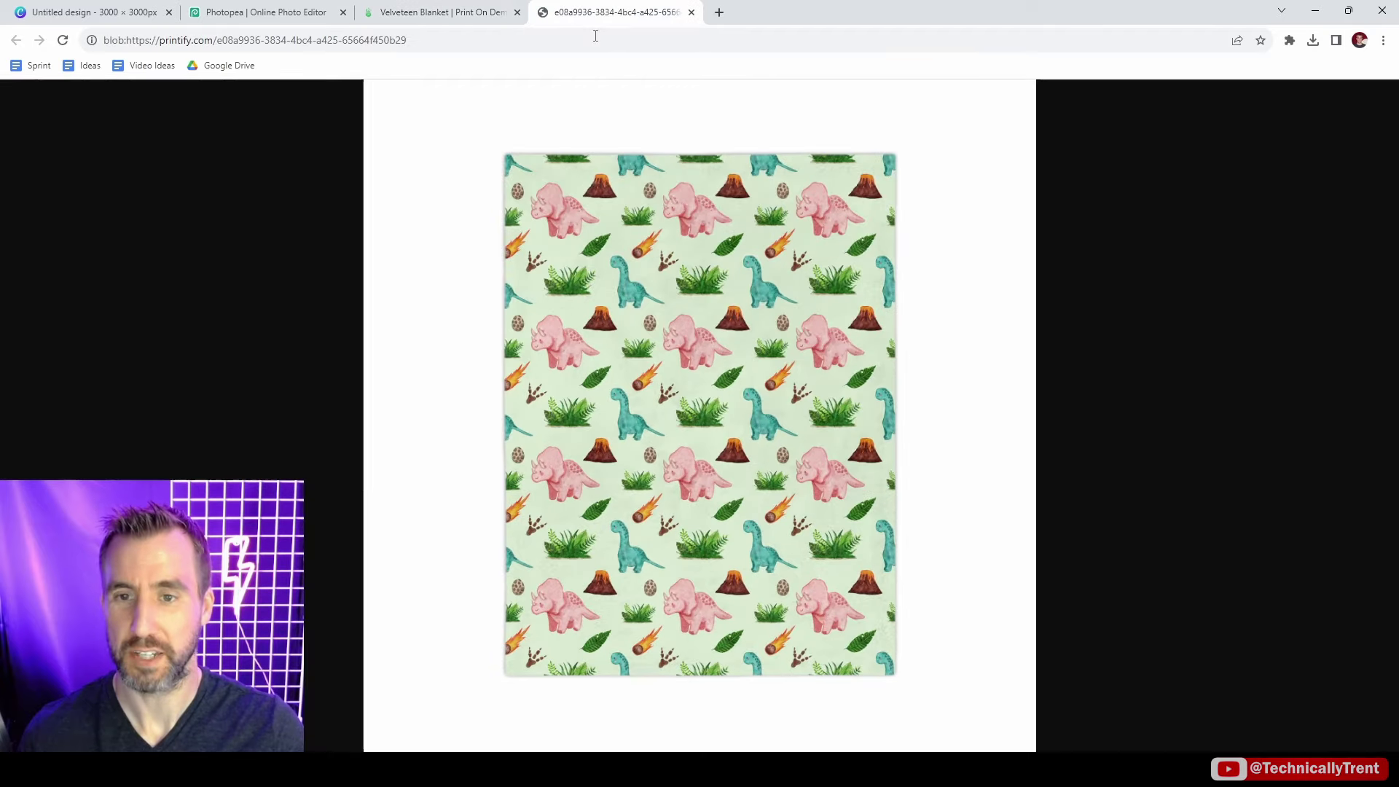
pyautogui.click(723, 226)
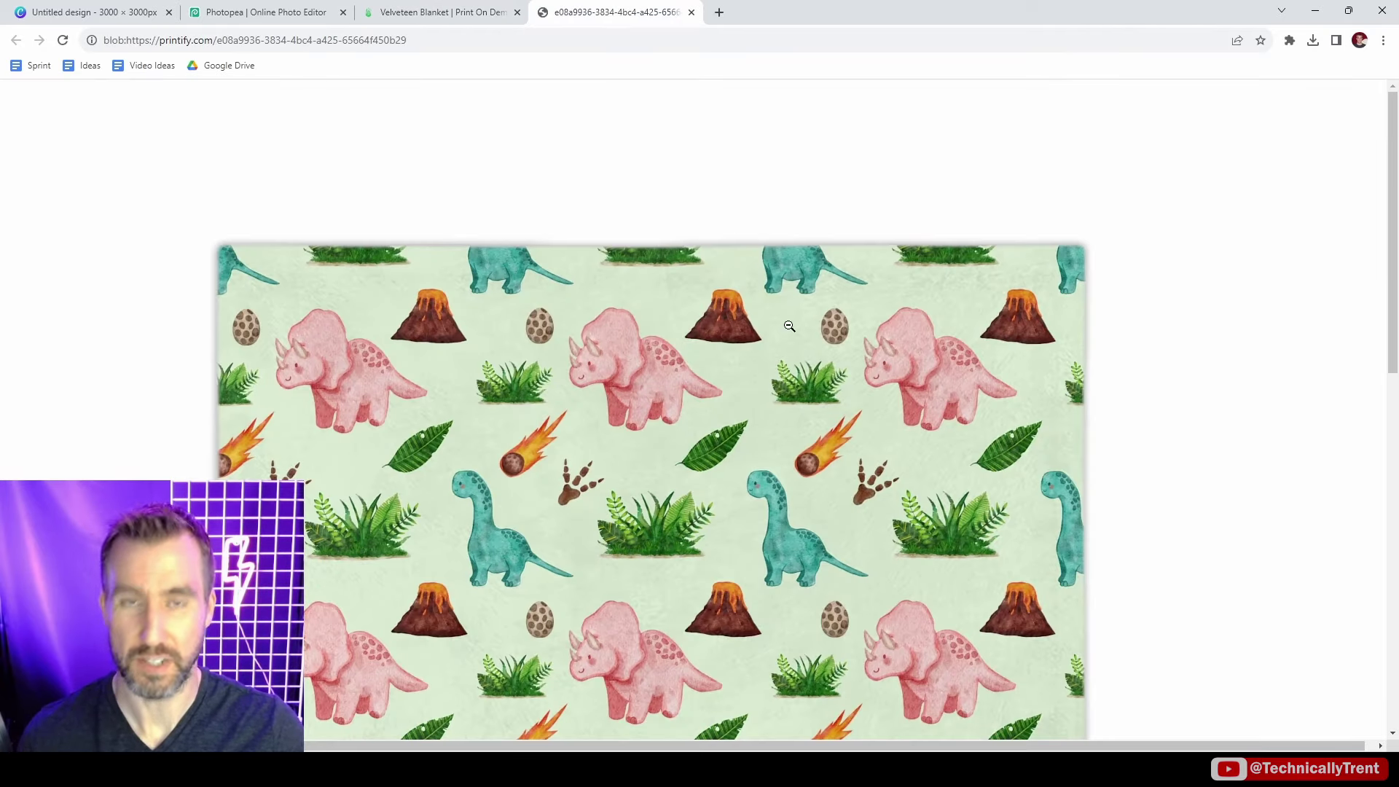
pyautogui.click(691, 12)
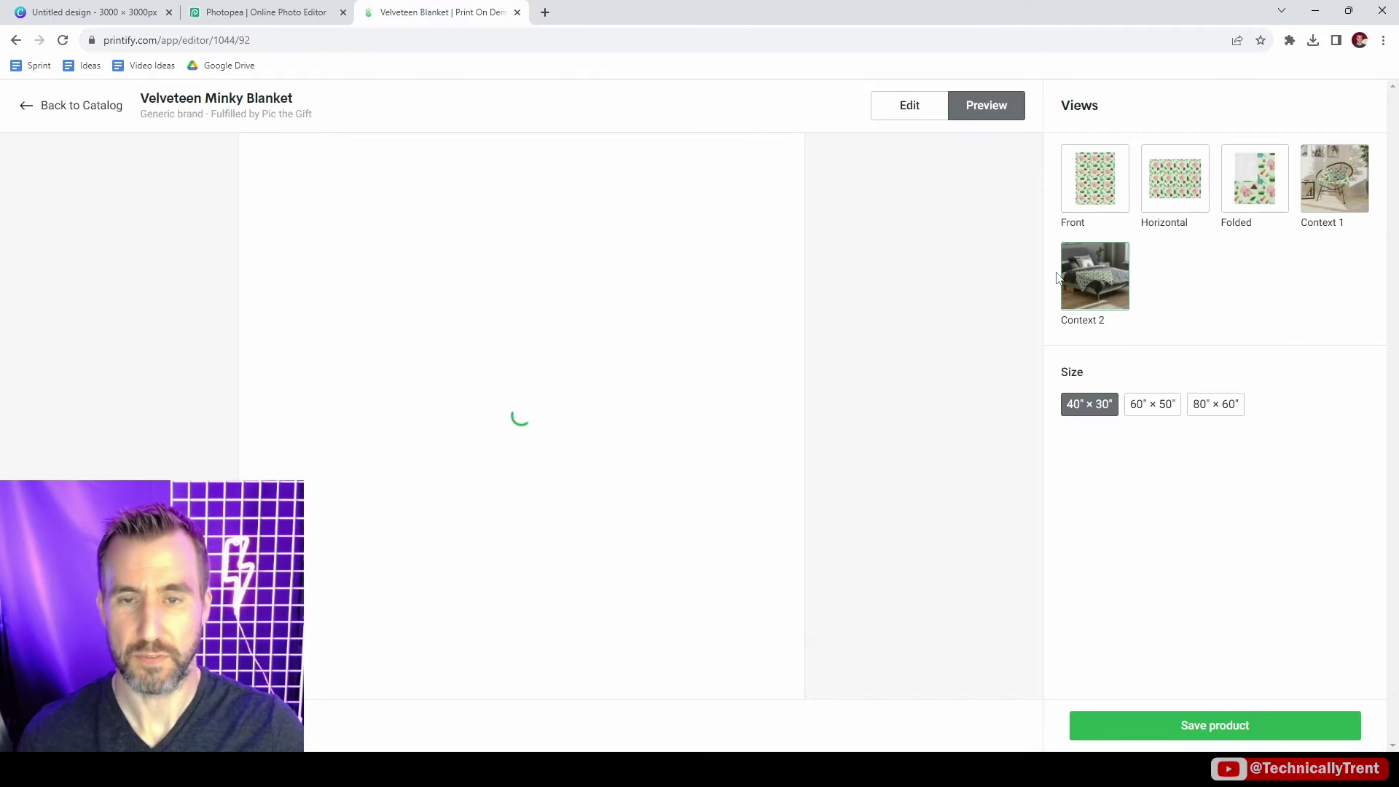
# - Inspect the bedroom mockup image in a new tab, then preview the 80×60 size
pyautogui.rightClick(551, 267)
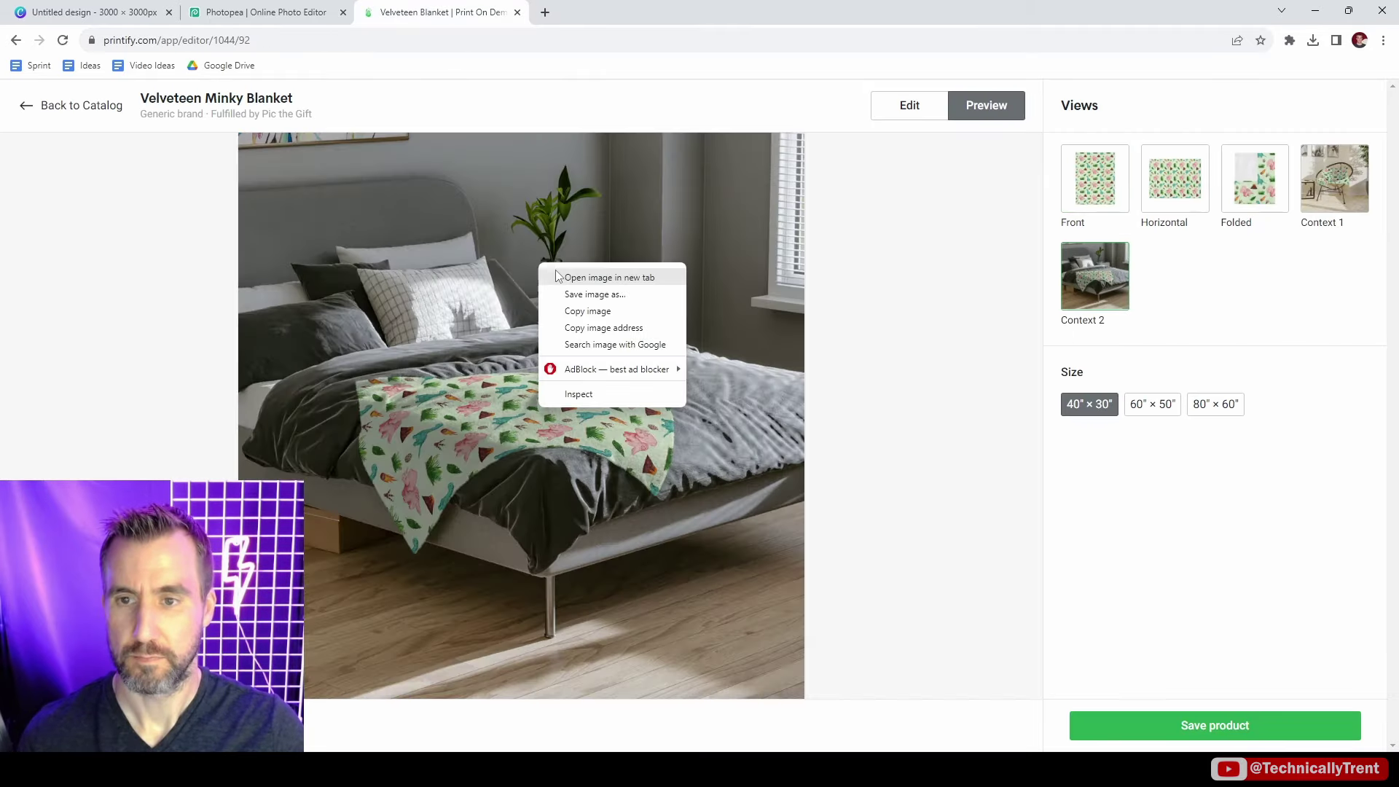
pyautogui.click(598, 275)
pyautogui.click(618, 13)
pyautogui.click(707, 349)
pyautogui.click(707, 350)
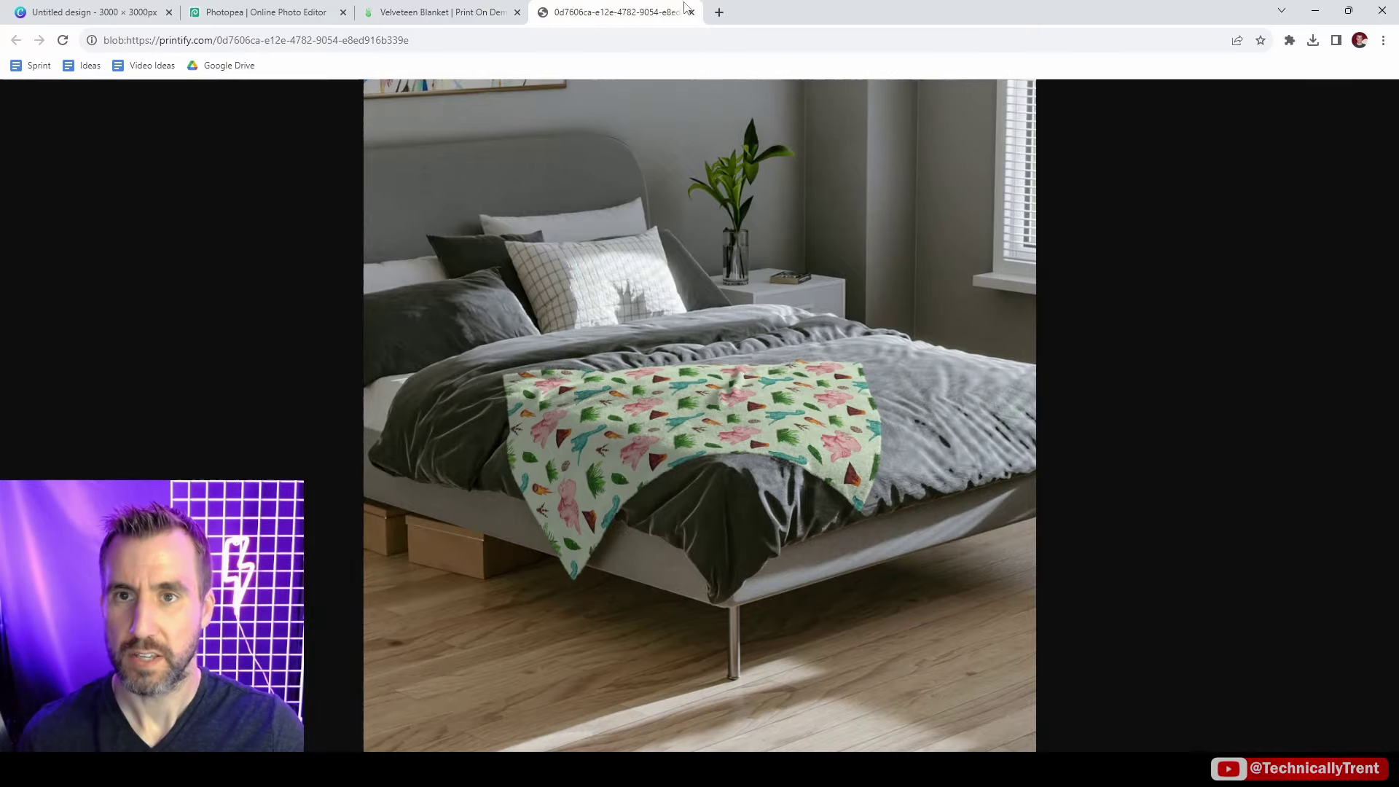
pyautogui.click(692, 13)
pyautogui.click(1221, 410)
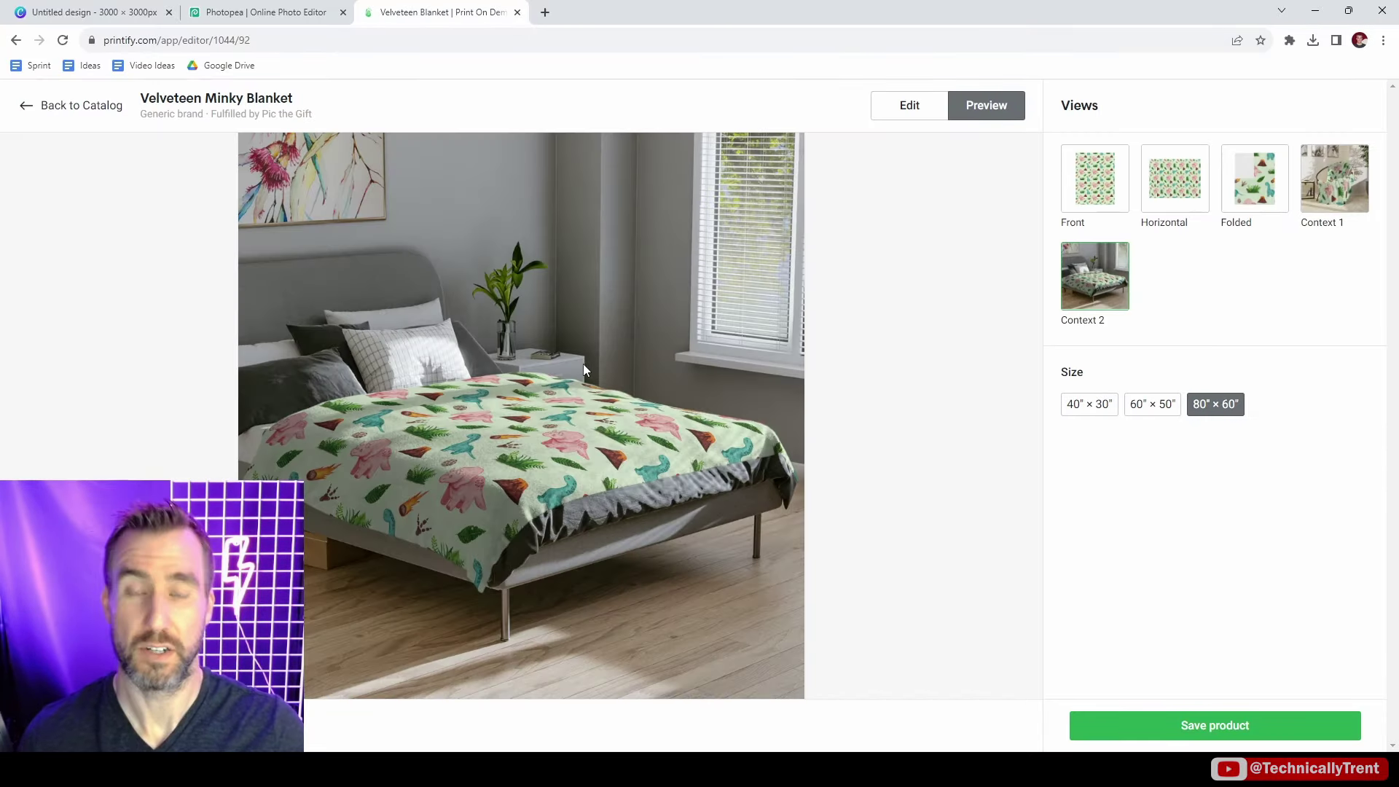
# - Make an 80×60-specific design and shrink its dinosaur pattern slightly, reaching 150 DPI
pyautogui.click(912, 107)
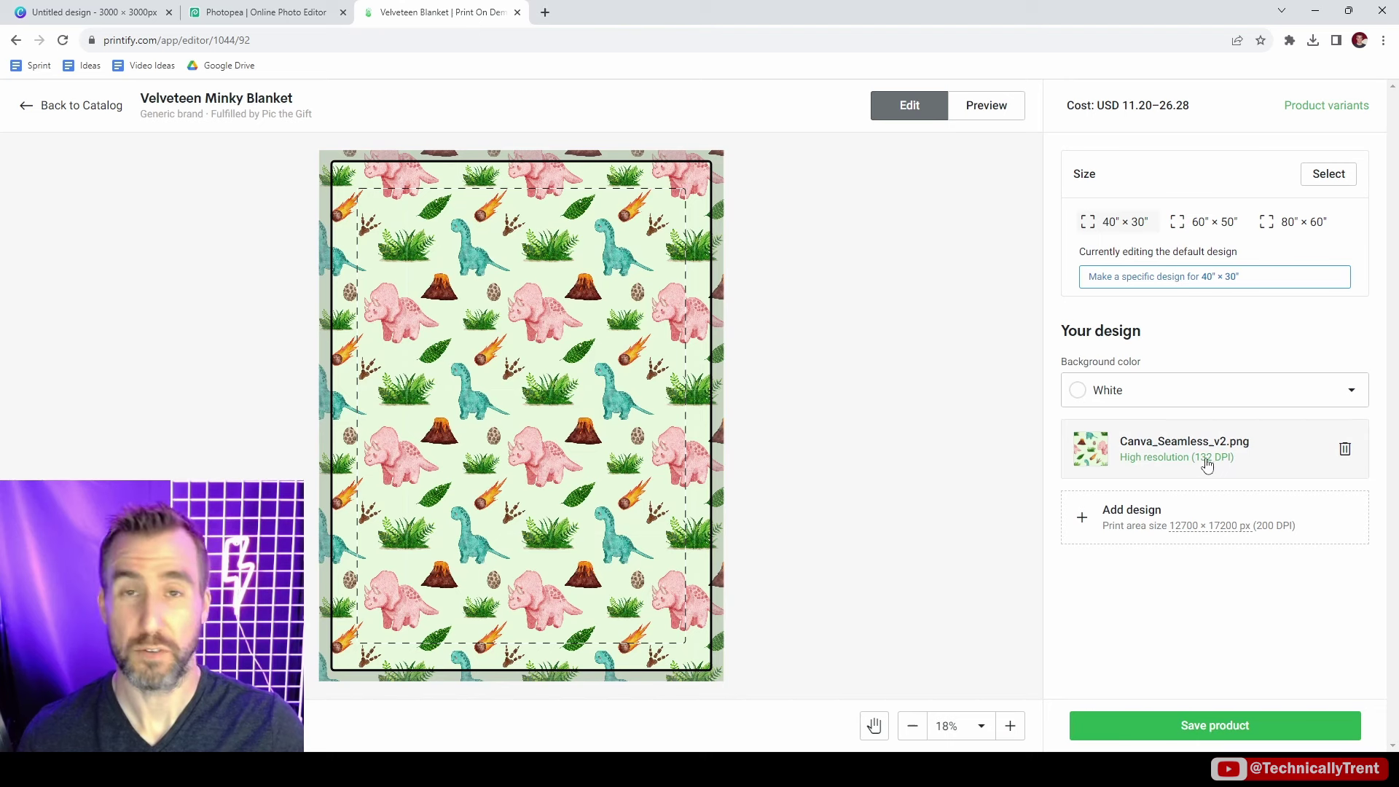
pyautogui.click(1299, 230)
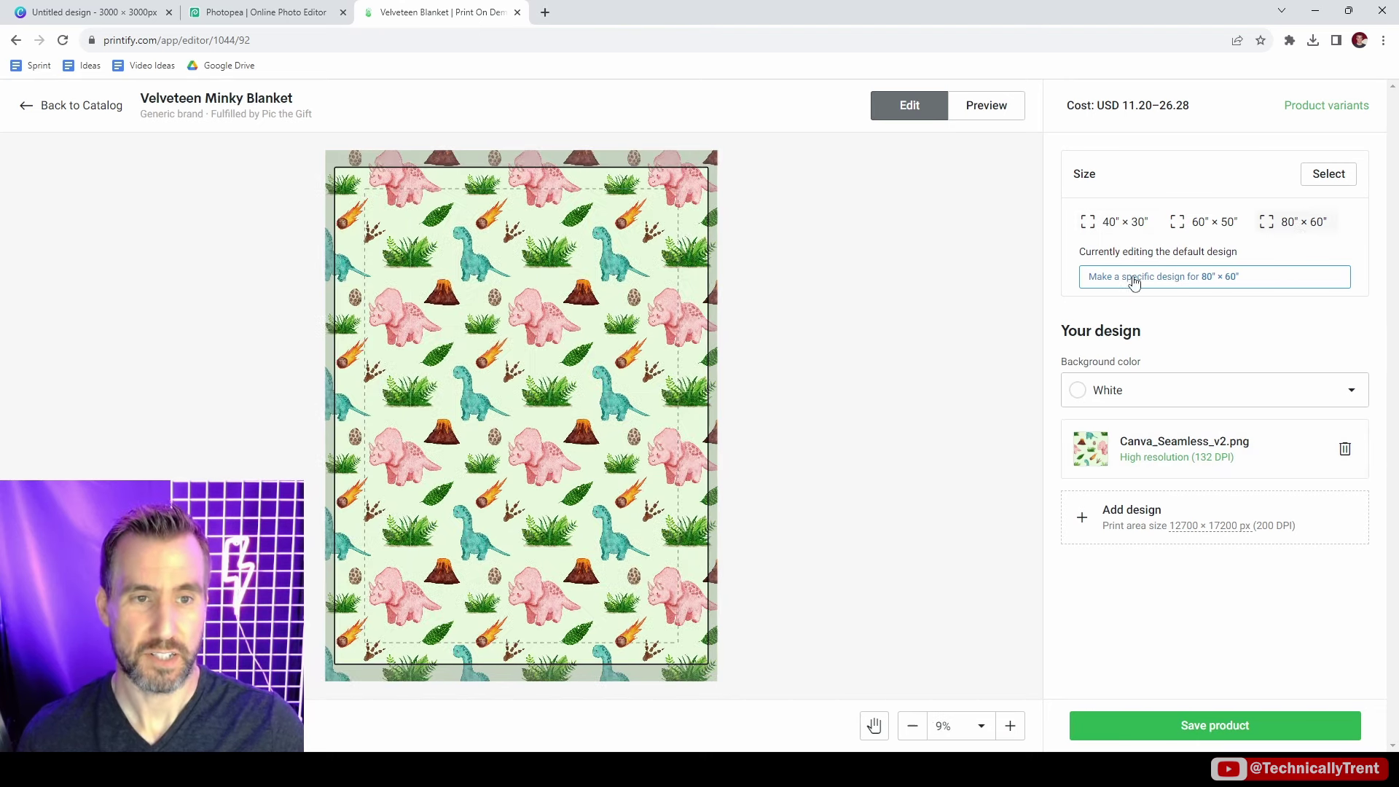
pyautogui.click(1202, 283)
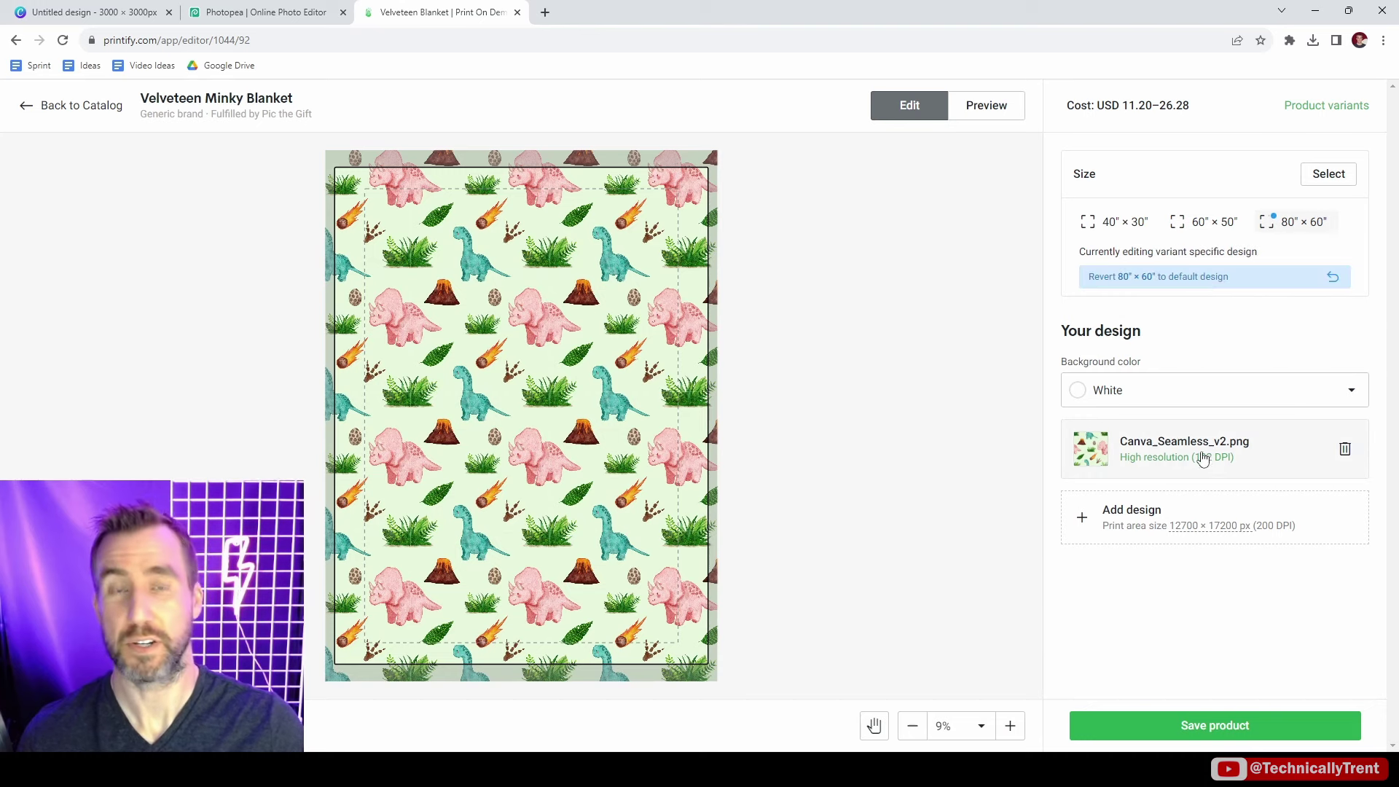
pyautogui.click(648, 431)
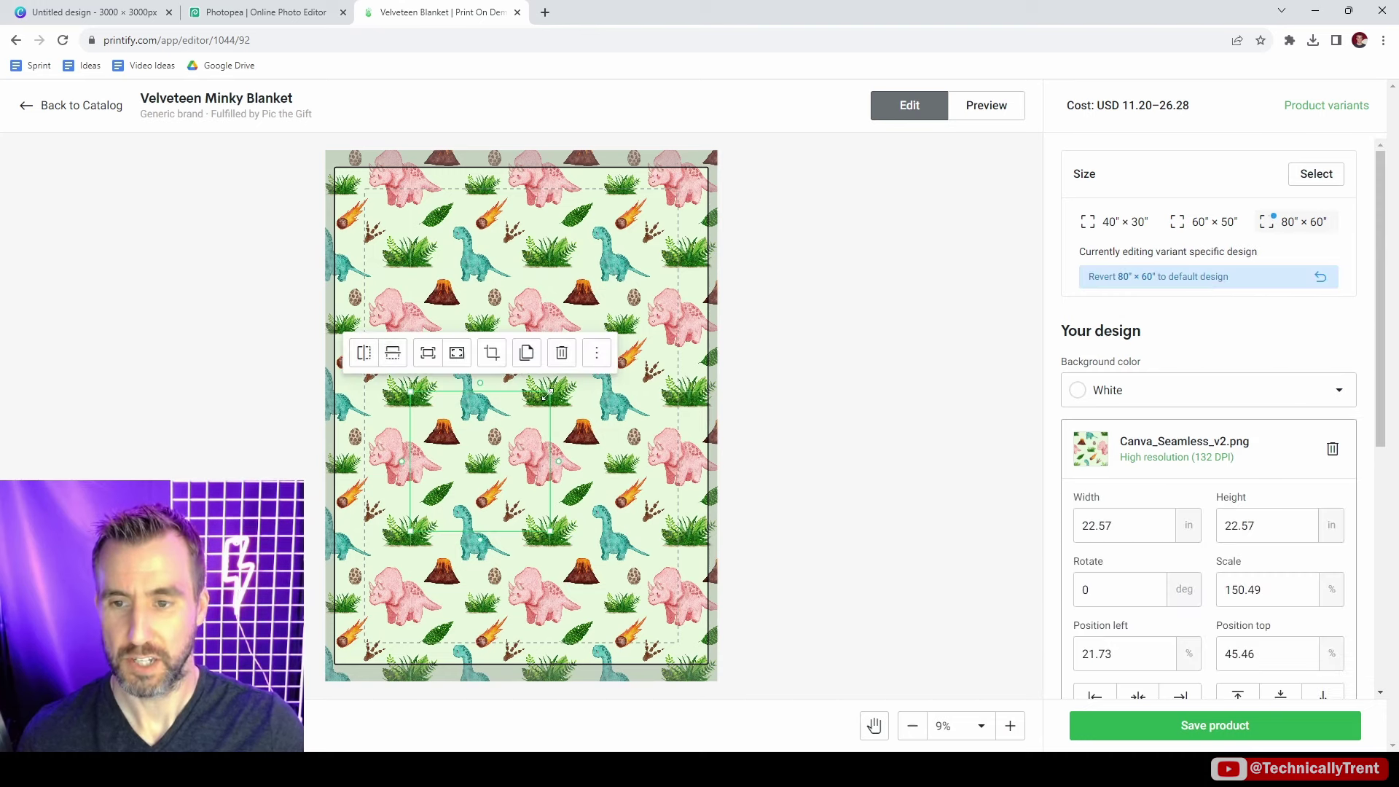
pyautogui.moveTo(546, 397); pyautogui.dragTo(527, 401)
pyautogui.click(862, 445)
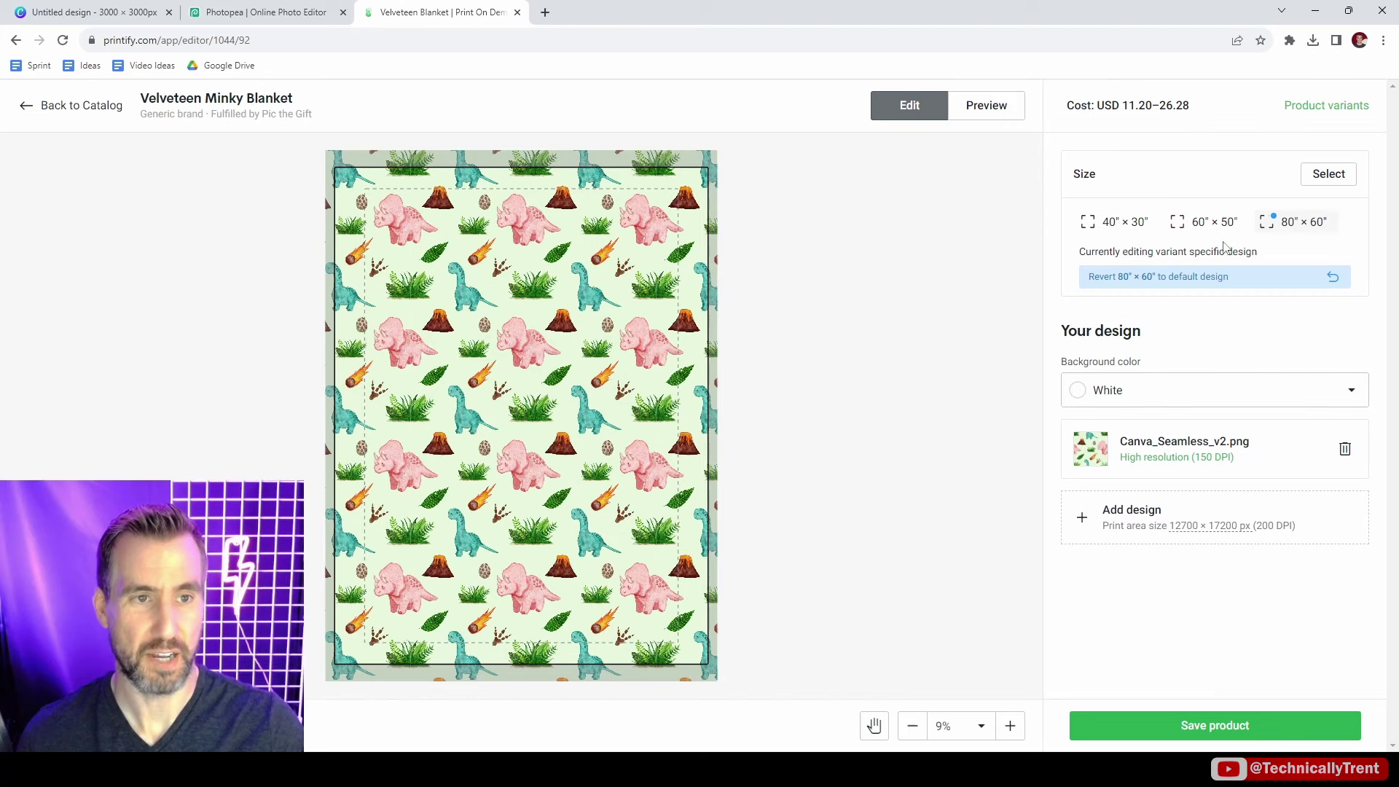
pyautogui.click(1211, 223)
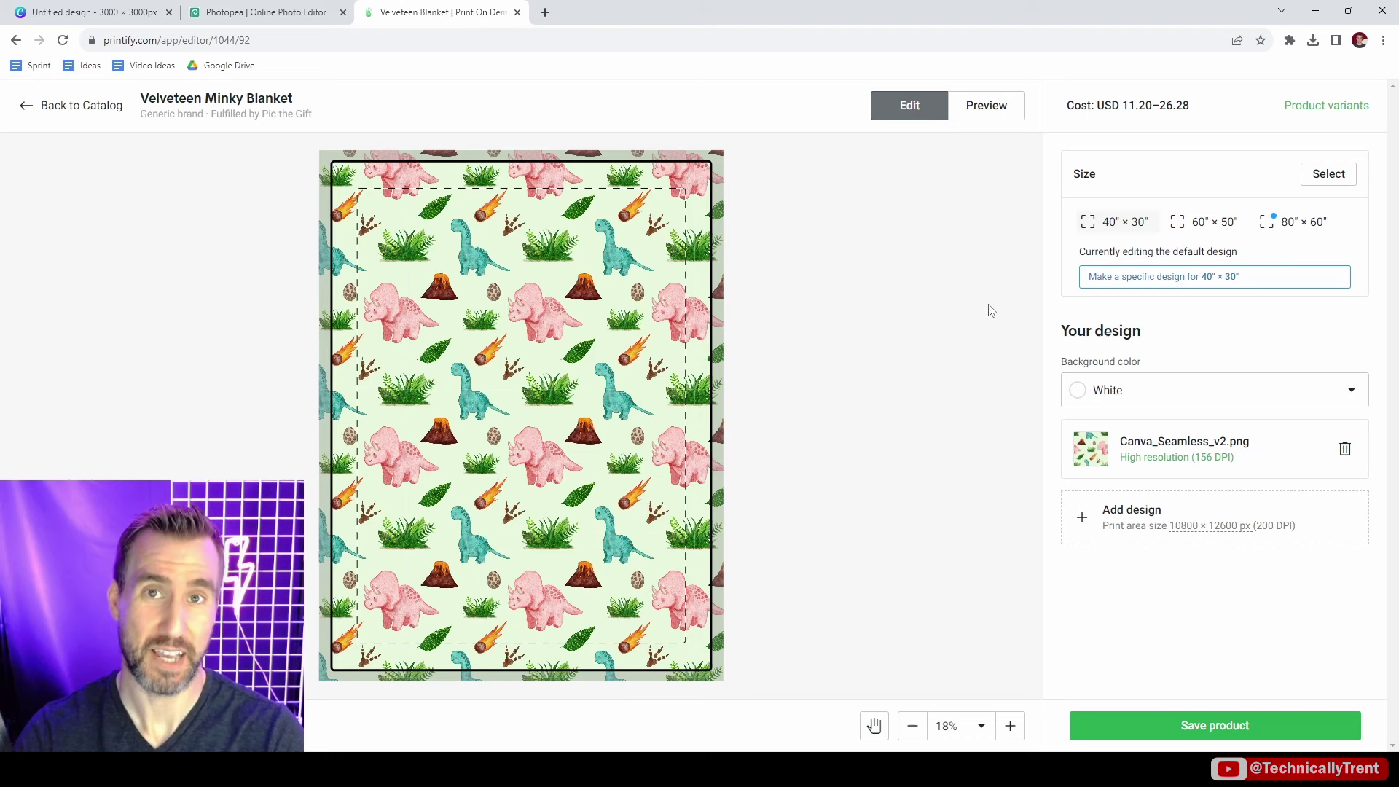
pyautogui.click(1293, 222)
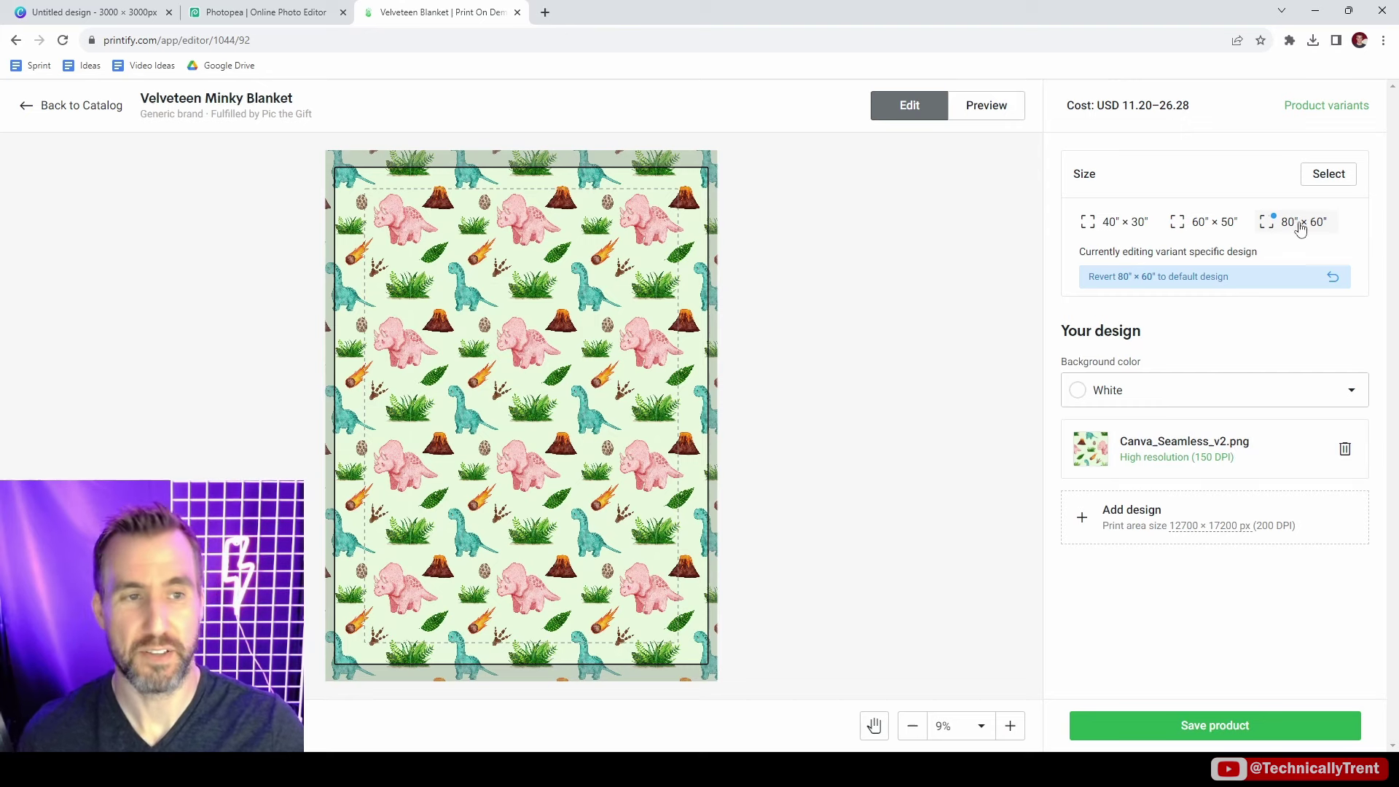
# - Make a 60×50-specific design with the tile shrunk to 2.95 in at 19.66%
pyautogui.click(1214, 222)
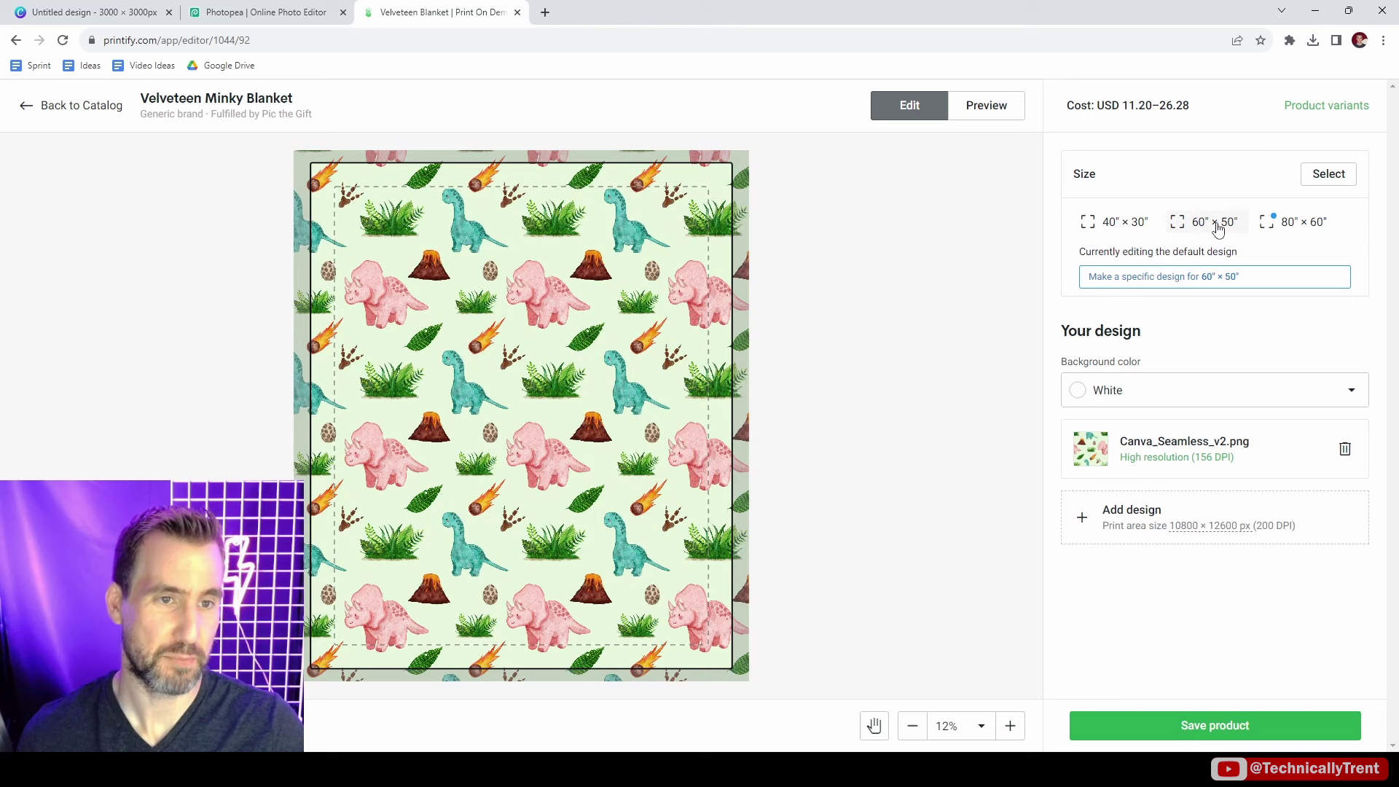
pyautogui.click(1194, 282)
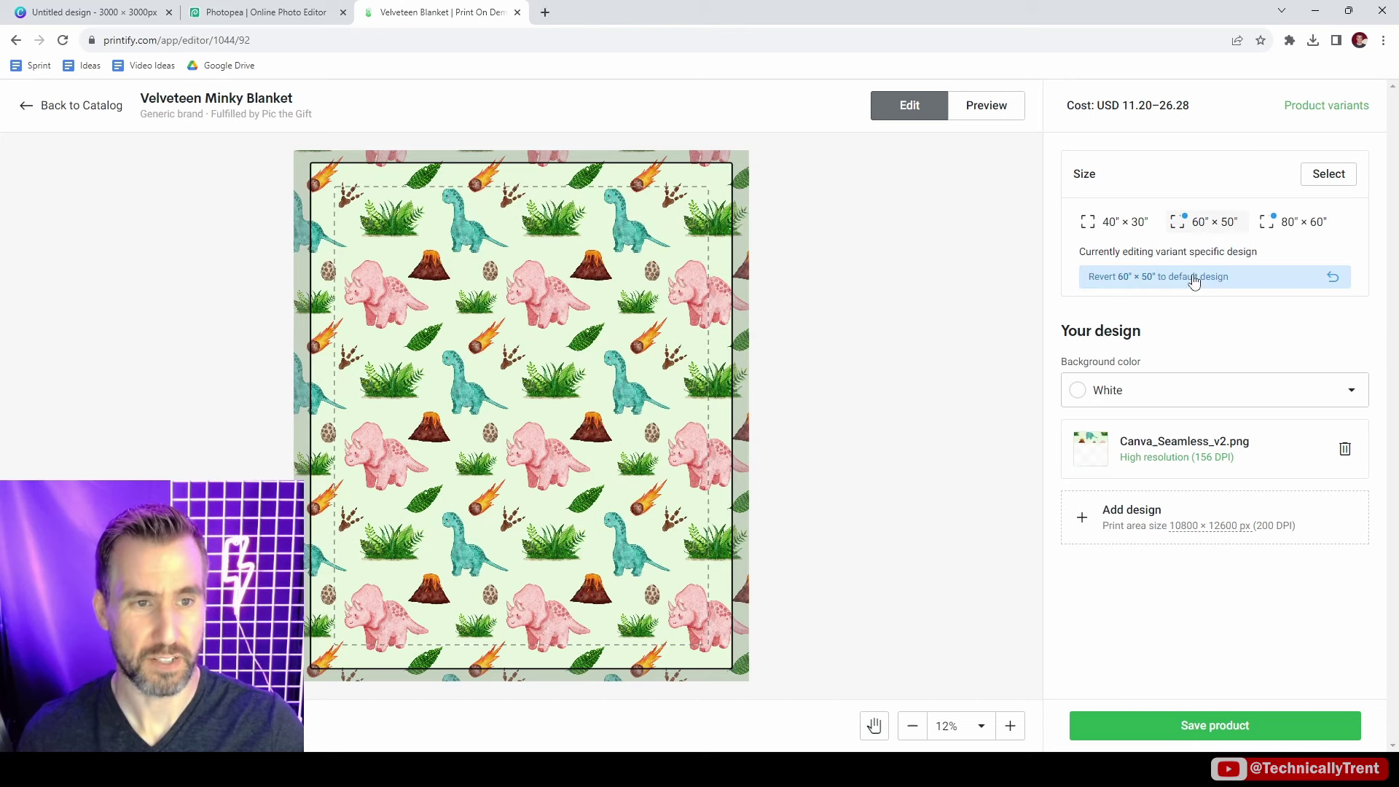
pyautogui.click(606, 438)
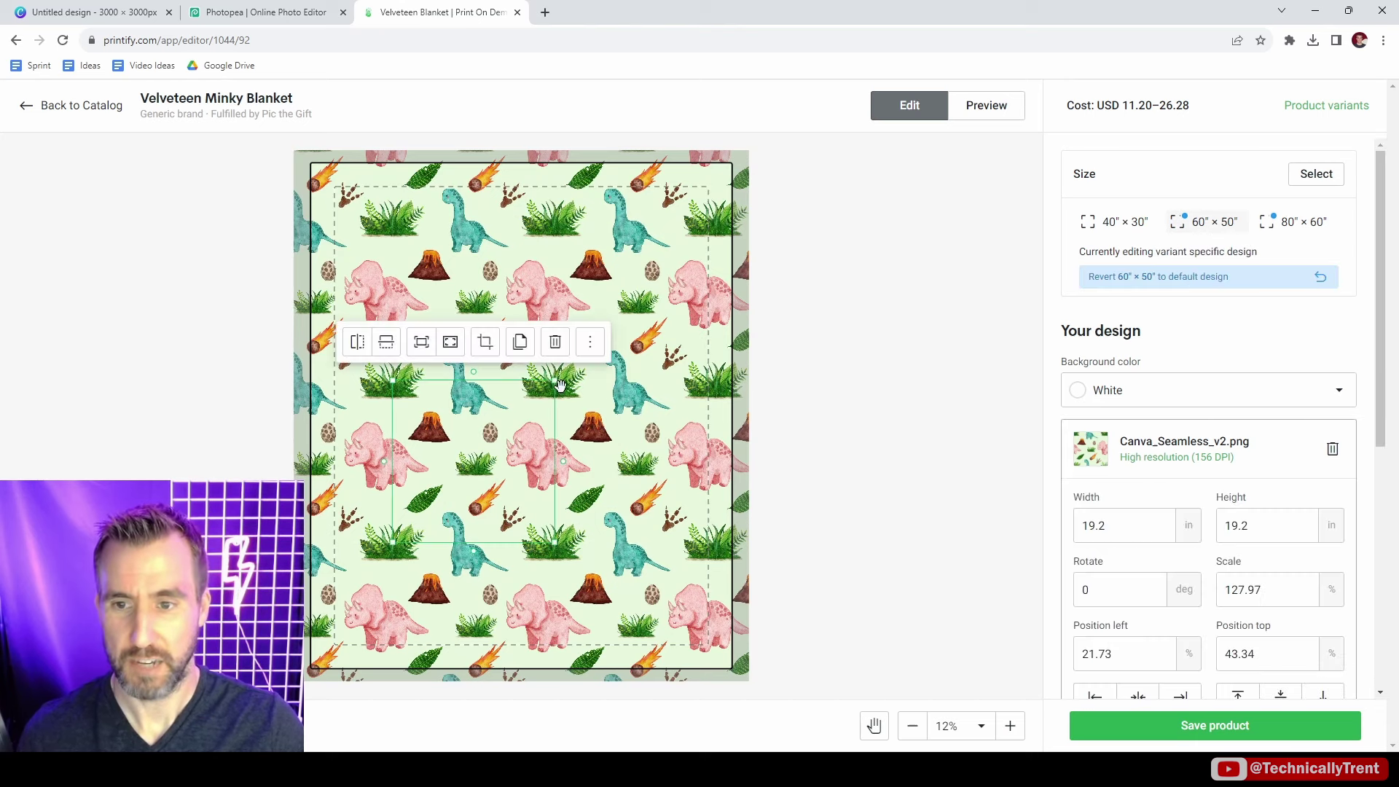
pyautogui.moveTo(556, 382); pyautogui.dragTo(419, 517)
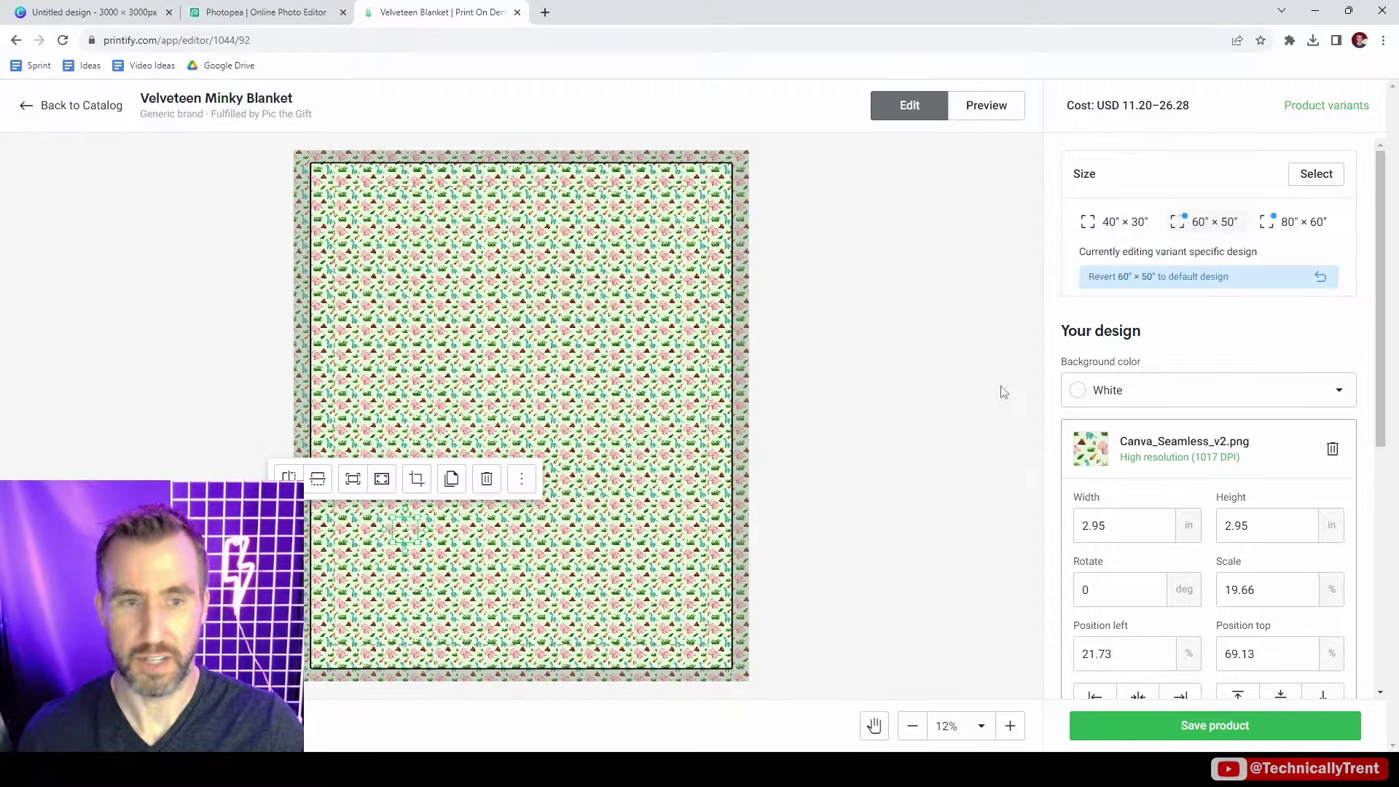
# - Compare the 60×50 and 80×60 blanket previews, then return to editing the design
pyautogui.click(985, 107)
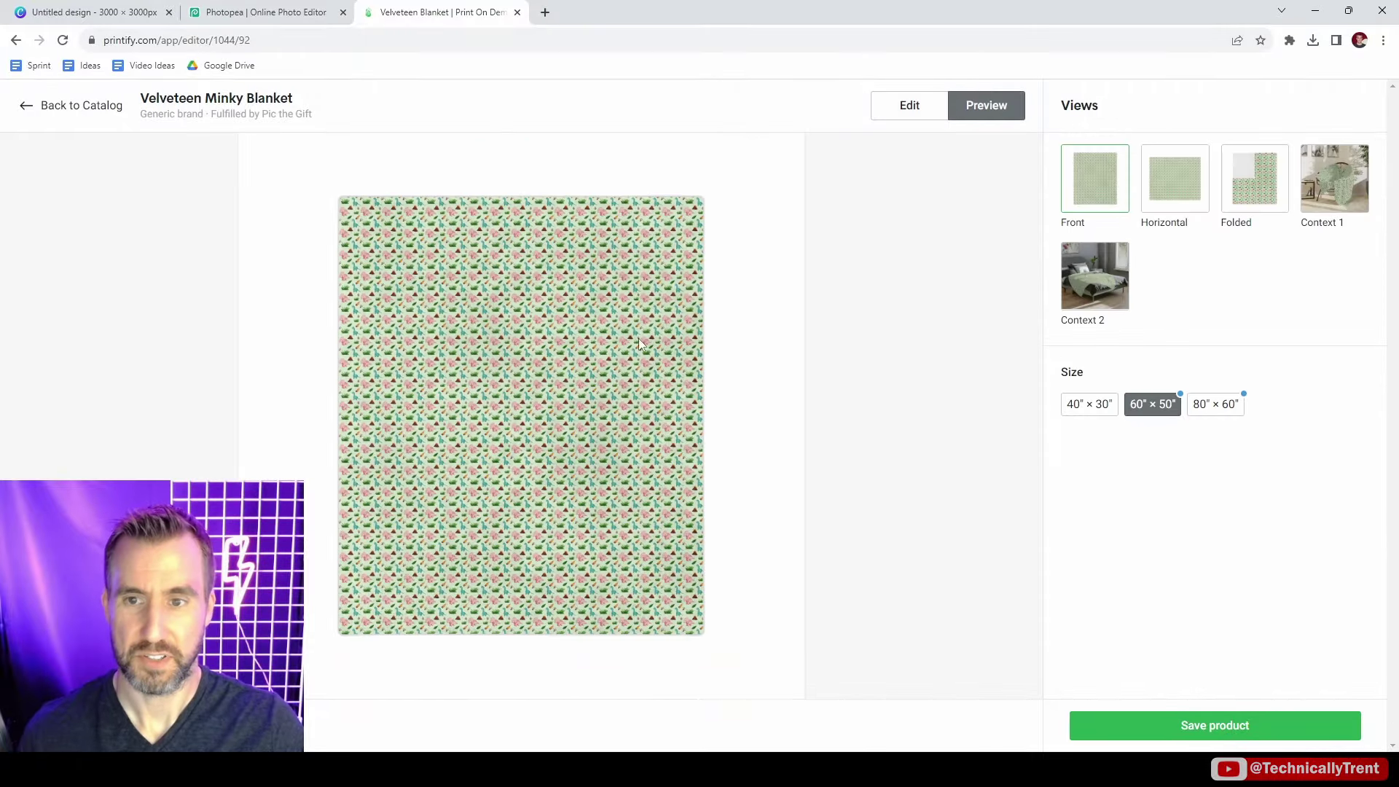
pyautogui.click(1215, 404)
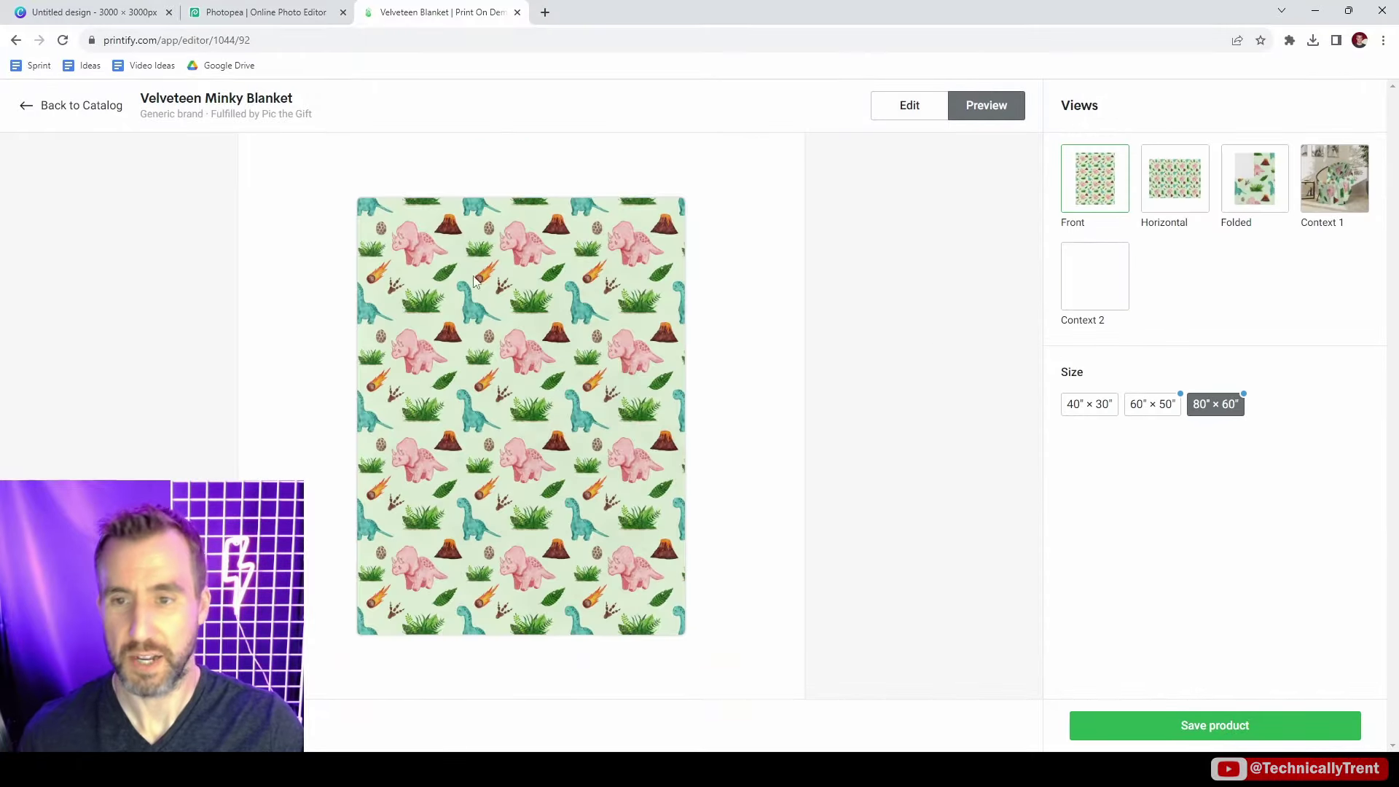
pyautogui.click(1151, 407)
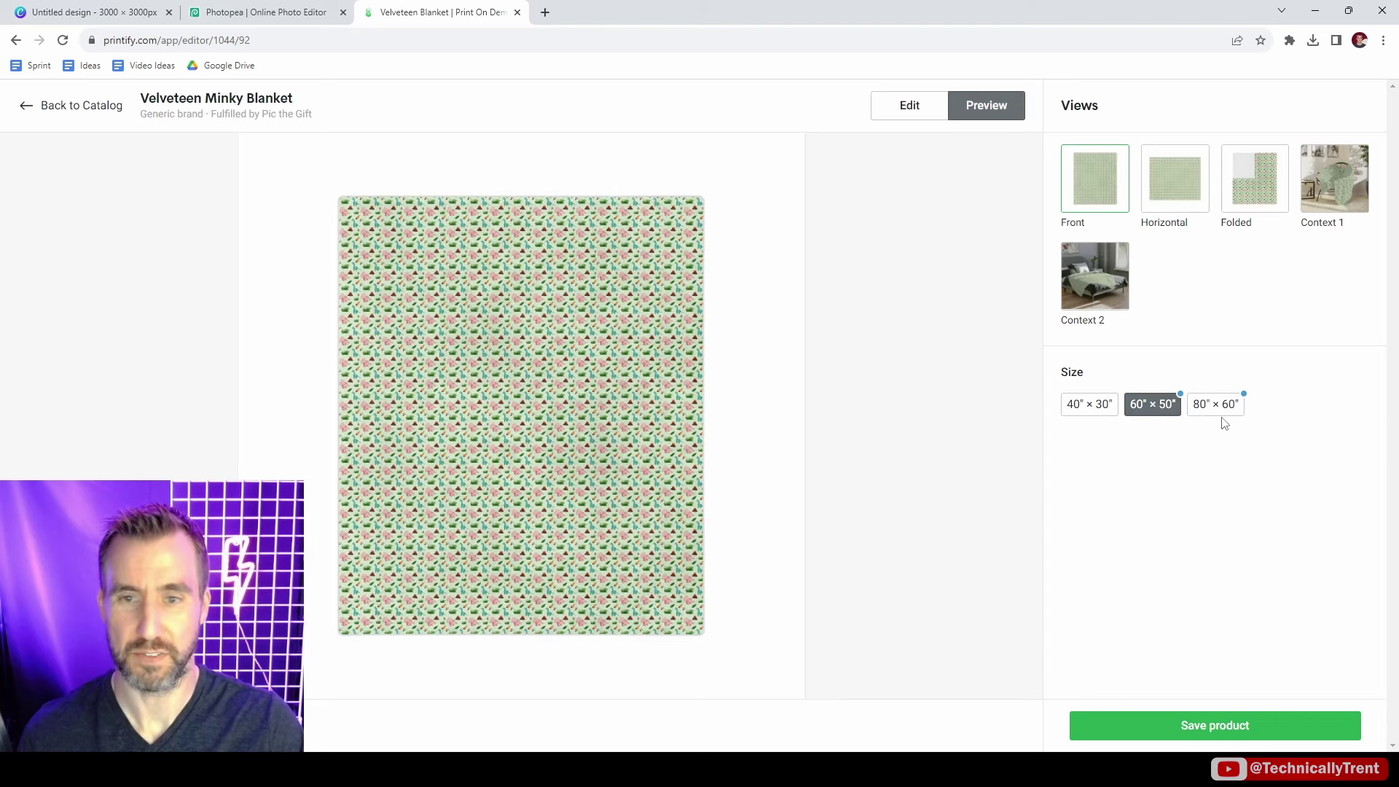
pyautogui.click(905, 105)
pyautogui.click(564, 337)
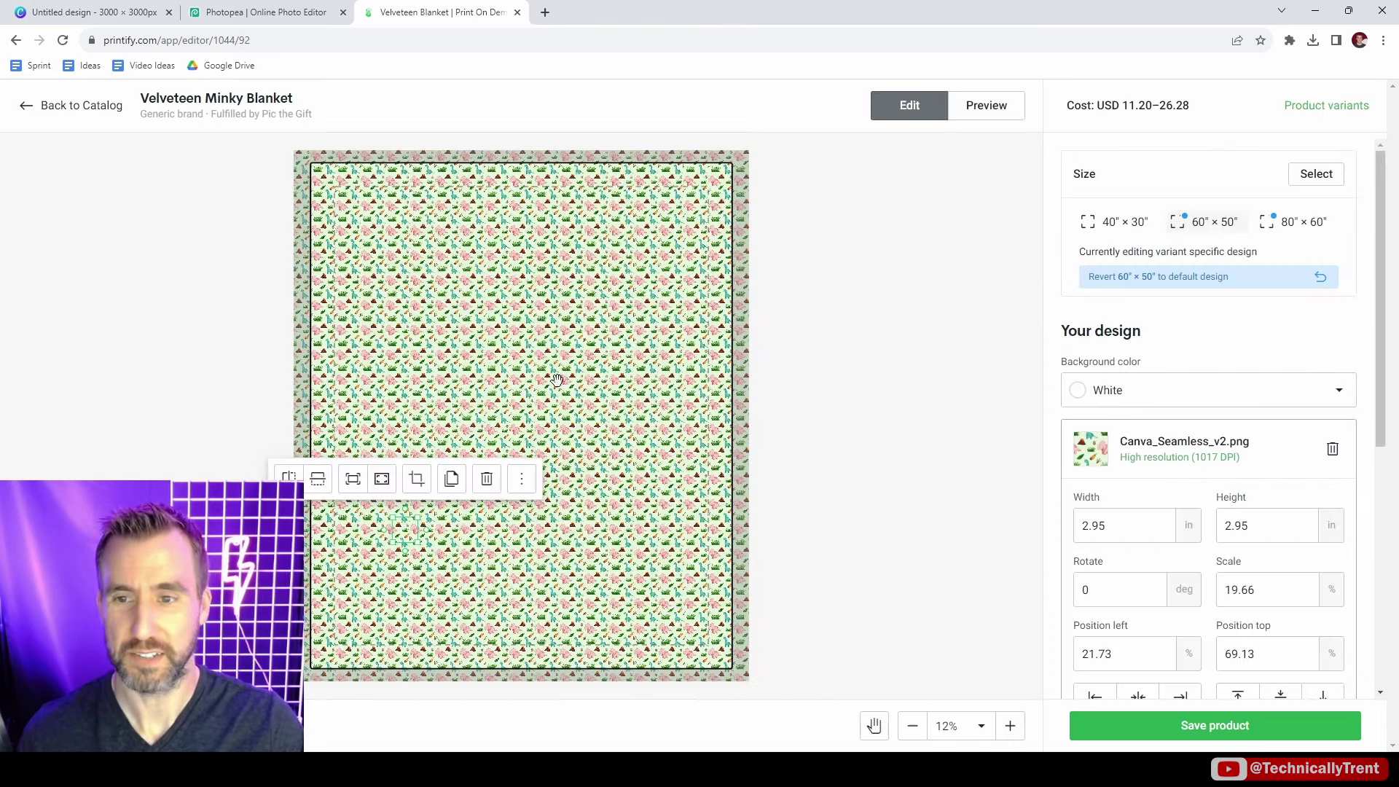
# - Switch to the 40×30 default design and confirm its tile still has pattern tiling on
pyautogui.click(497, 489)
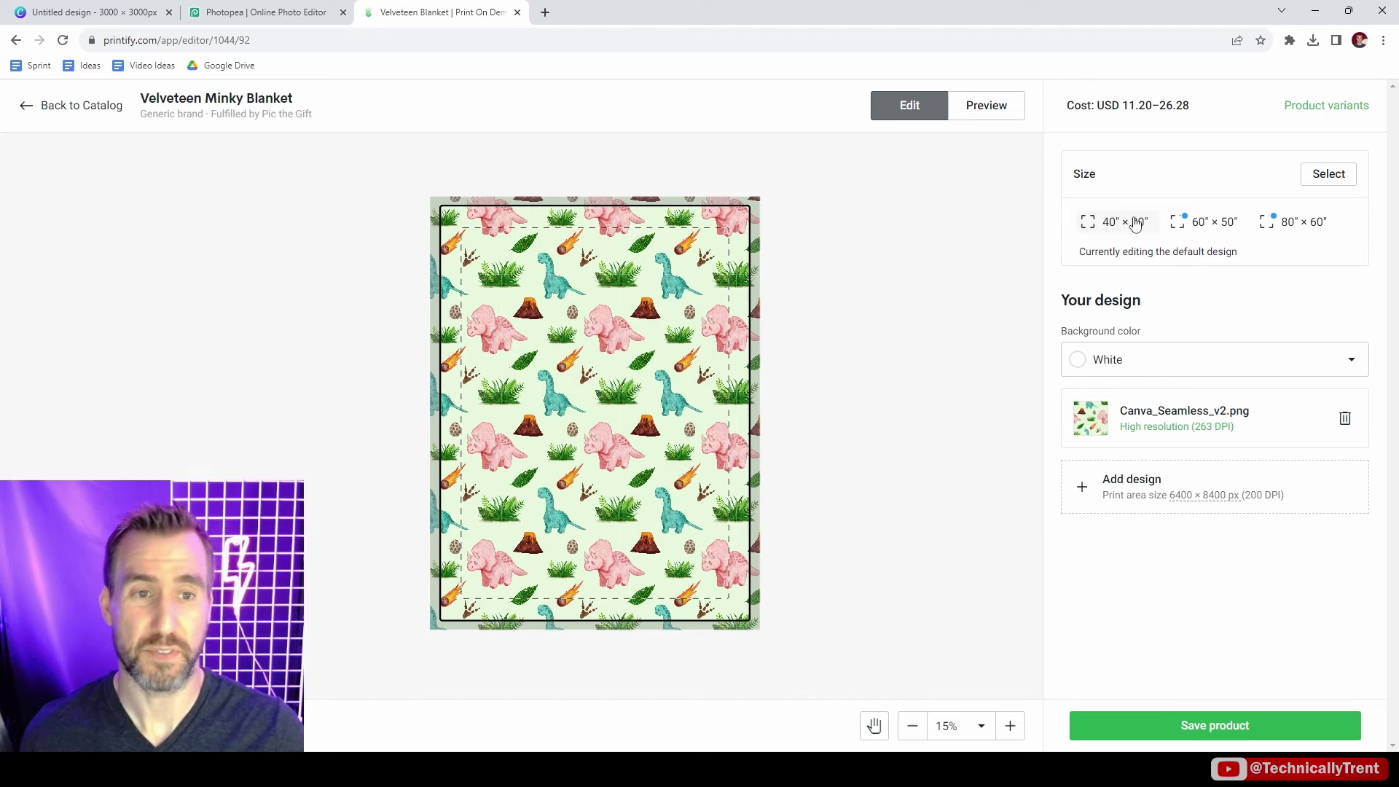
pyautogui.click(653, 376)
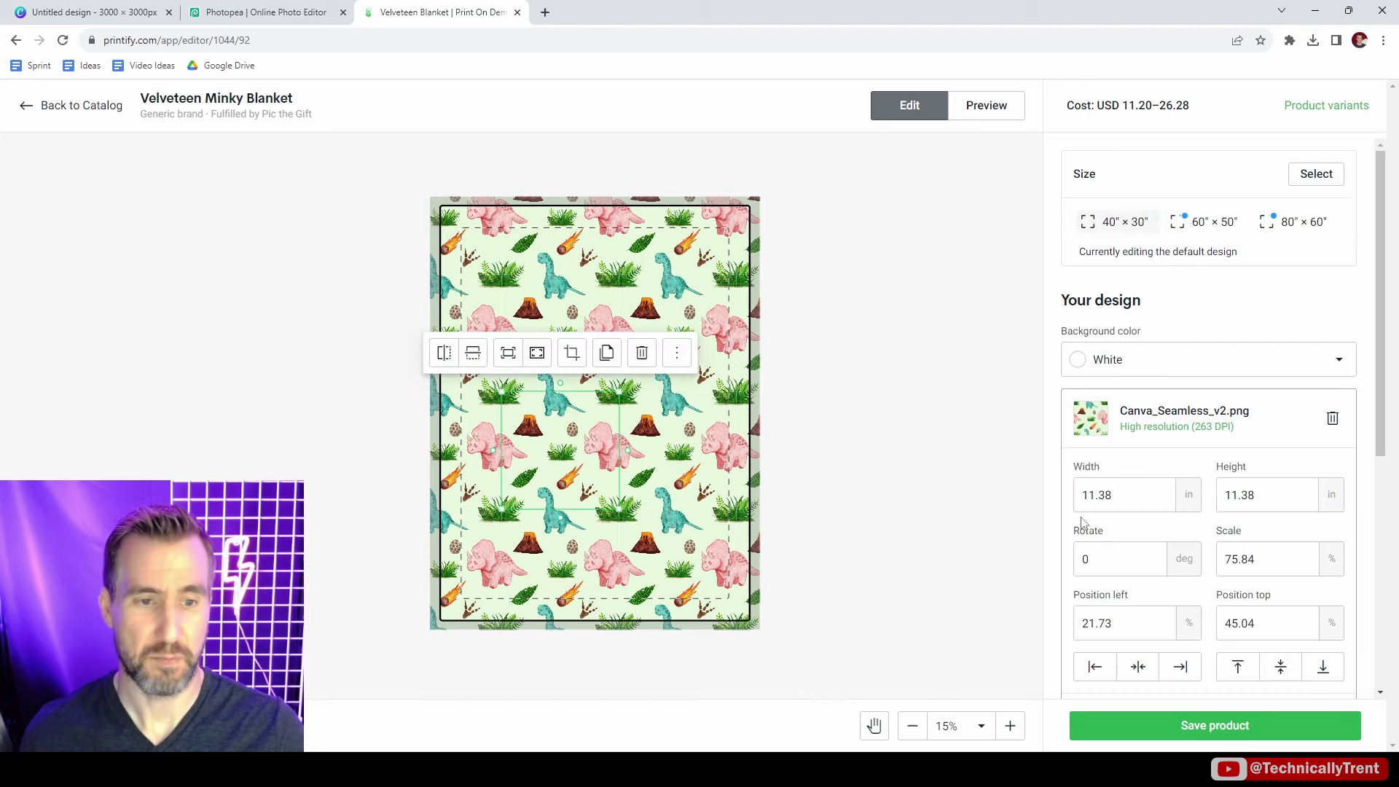
pyautogui.scroll(-2, 1122, 510)
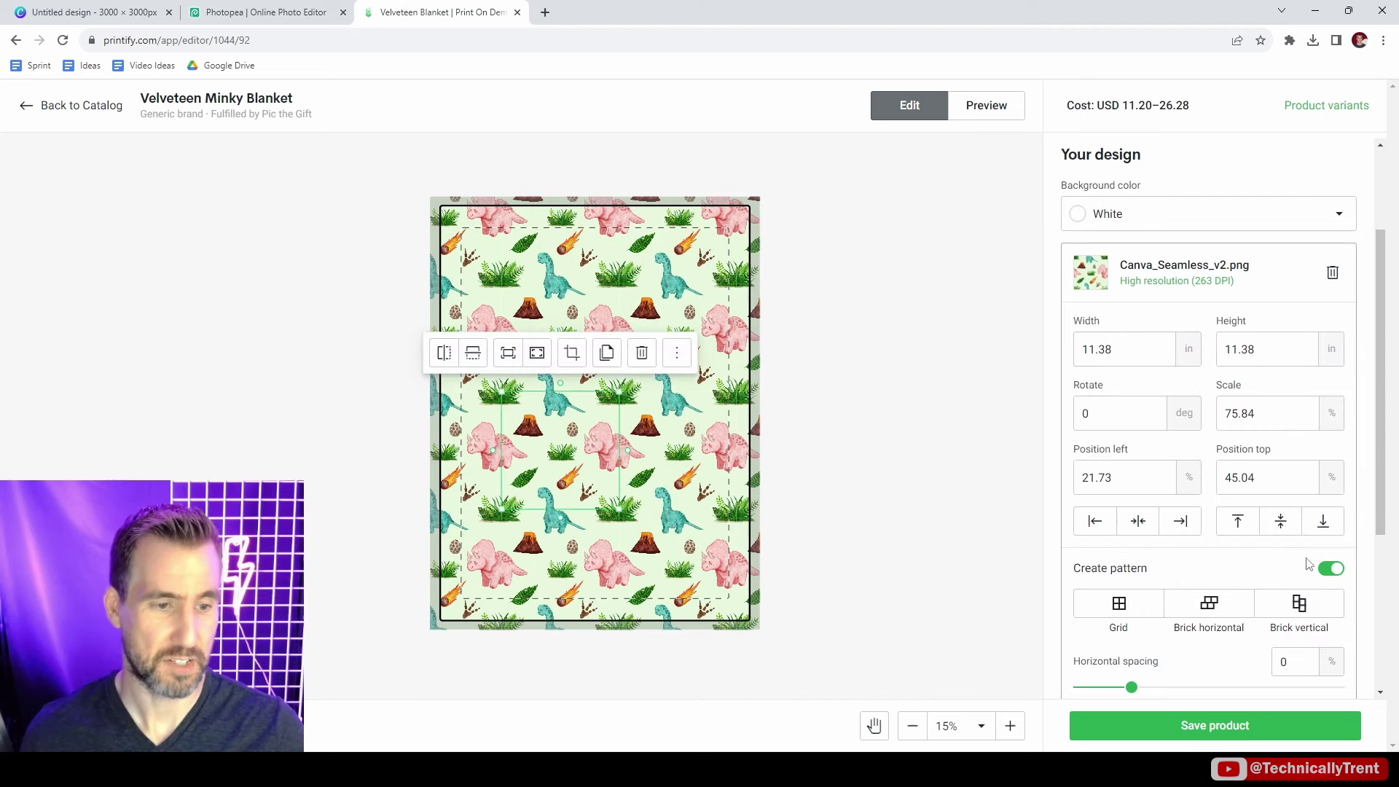